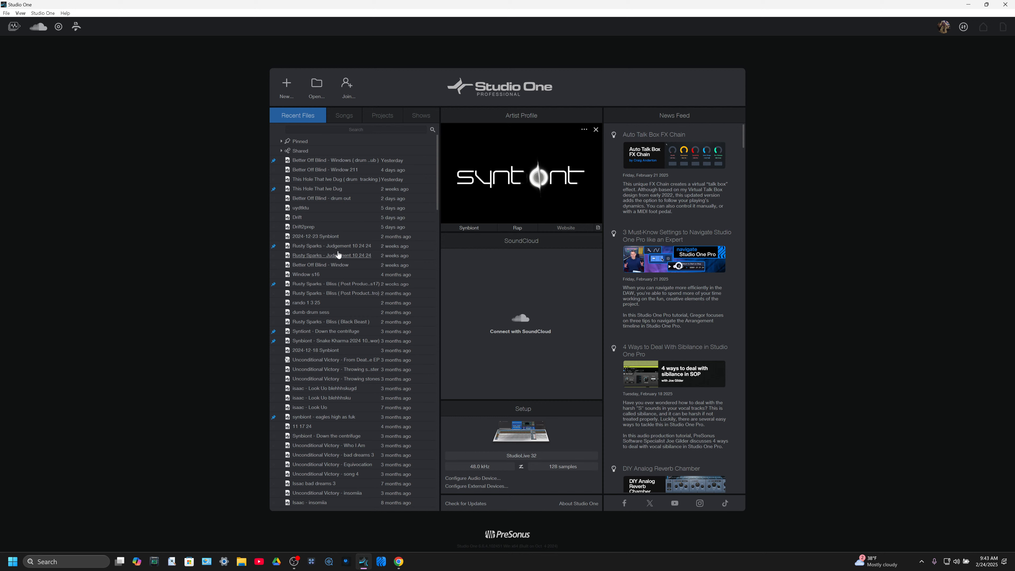
Step: Create a new song from the Record and Mix template with the name "tests sharing 1"
{"action": "scroll", "coordinate": [339, 251], "scroll_direction": "down", "scroll_amount": 1}
{"action": "scroll", "coordinate": [338, 249], "scroll_direction": "down", "scroll_amount": 3}
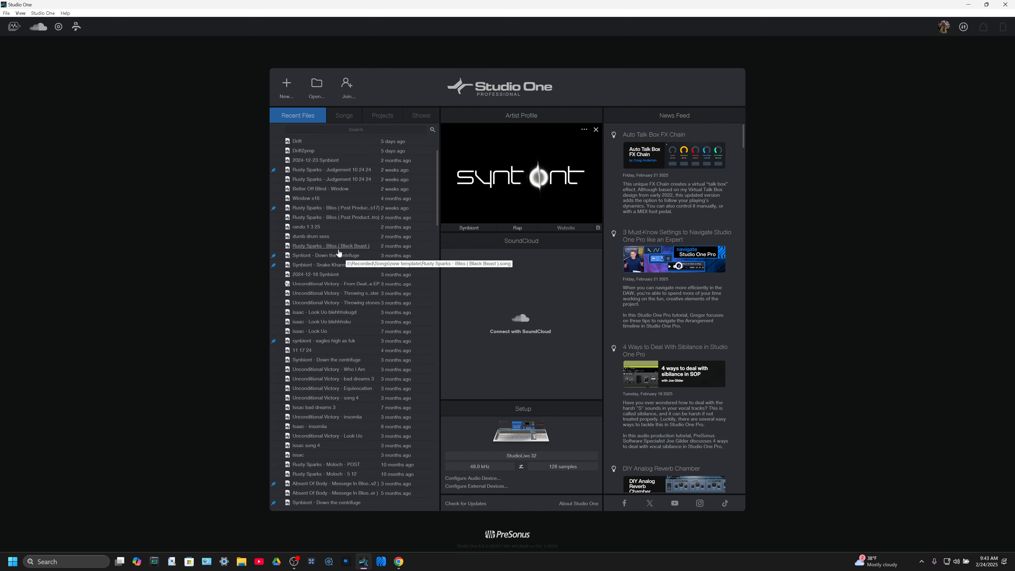
{"action": "scroll", "coordinate": [336, 251], "scroll_direction": "up", "scroll_amount": 1}
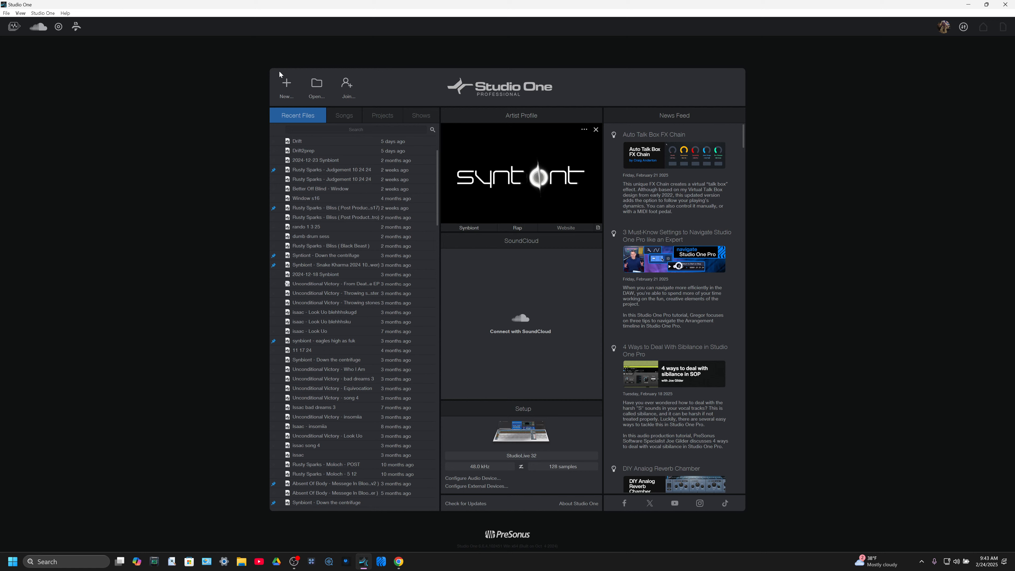
{"action": "left_click", "coordinate": [285, 84]}
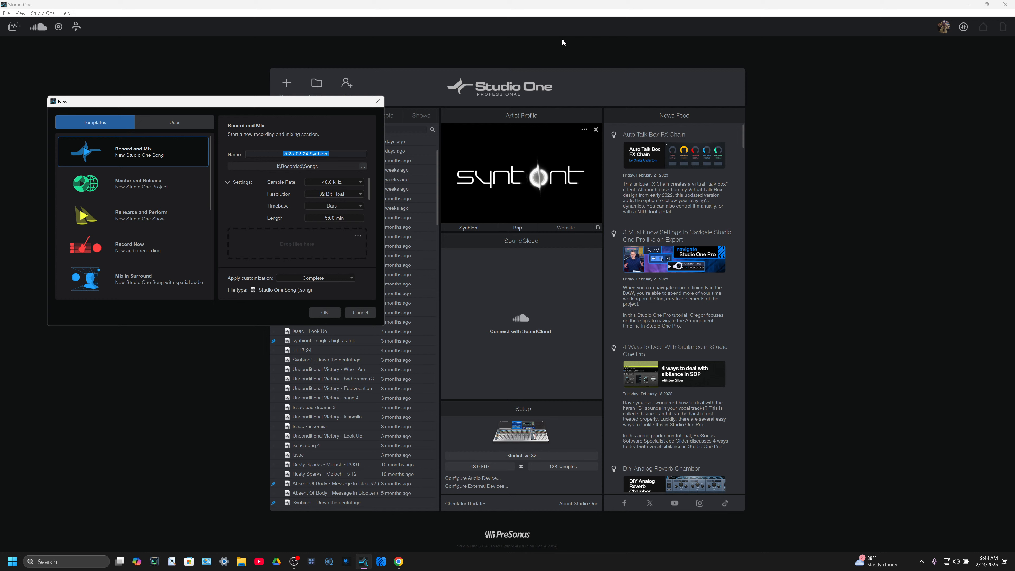
{"action": "type", "text": "tests sharing 1"}
{"action": "left_click", "coordinate": [336, 311]}
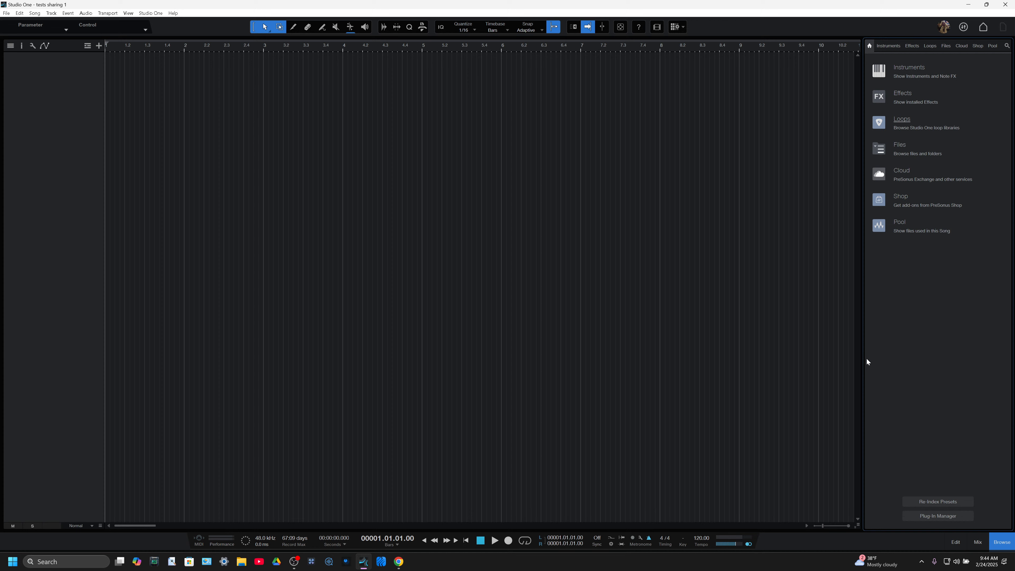
Step: Switch to OBS Studio to check the stream's audio levels, and return to the song
{"action": "left_click", "coordinate": [294, 561]}
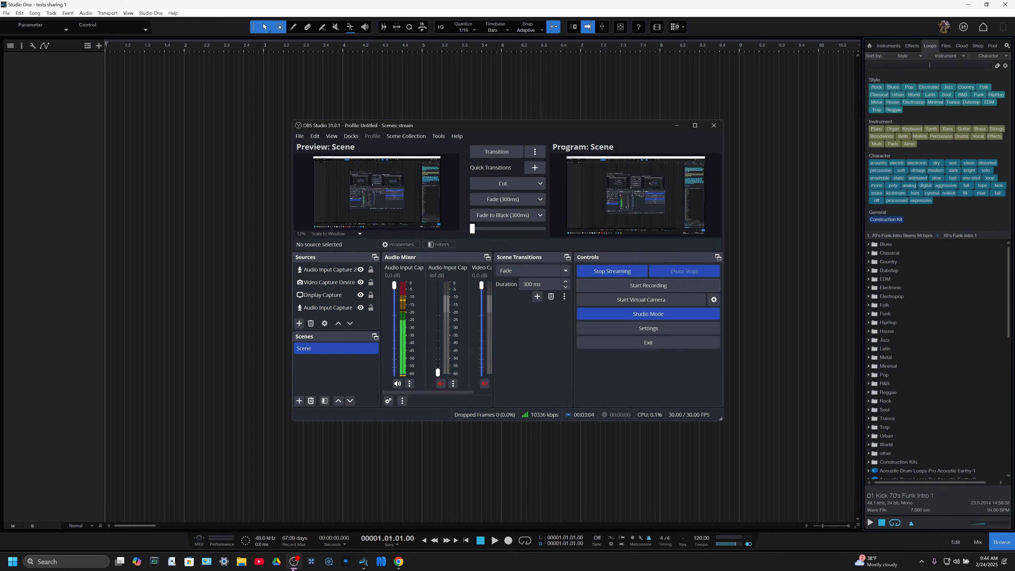
{"action": "left_click", "coordinate": [293, 564]}
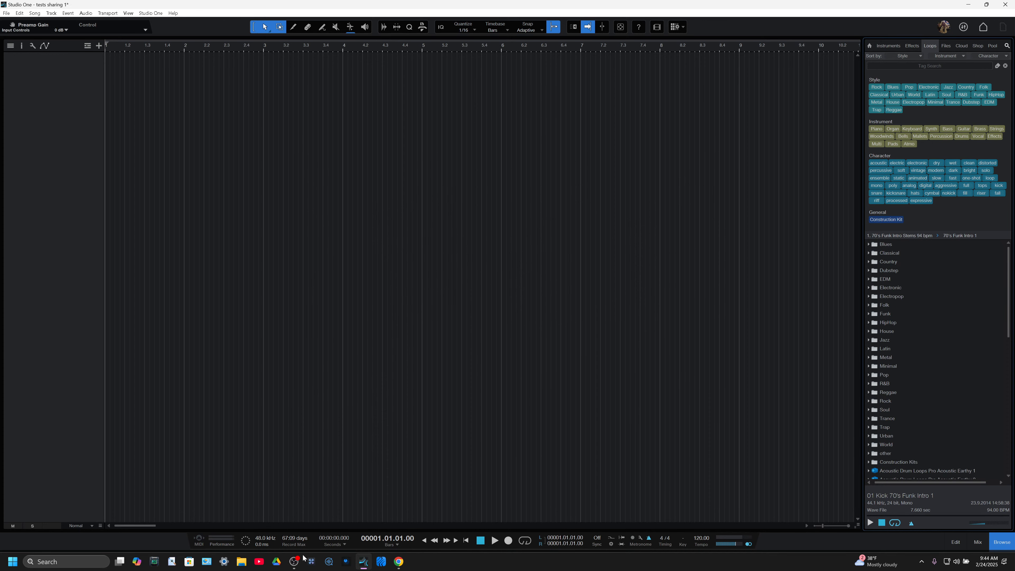
Step: Preview the ds_drm140_injury_ful drum loop from the Dubstep full drums folder and place it on a new track at bar 1
{"action": "left_click", "coordinate": [868, 270]}
{"action": "left_click", "coordinate": [868, 270]}
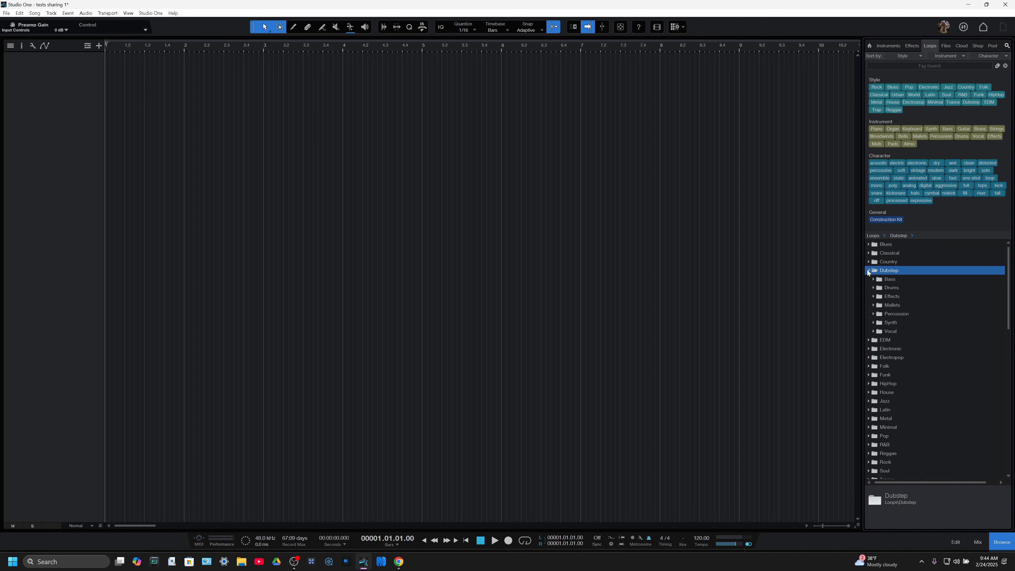
{"action": "left_click", "coordinate": [873, 288]}
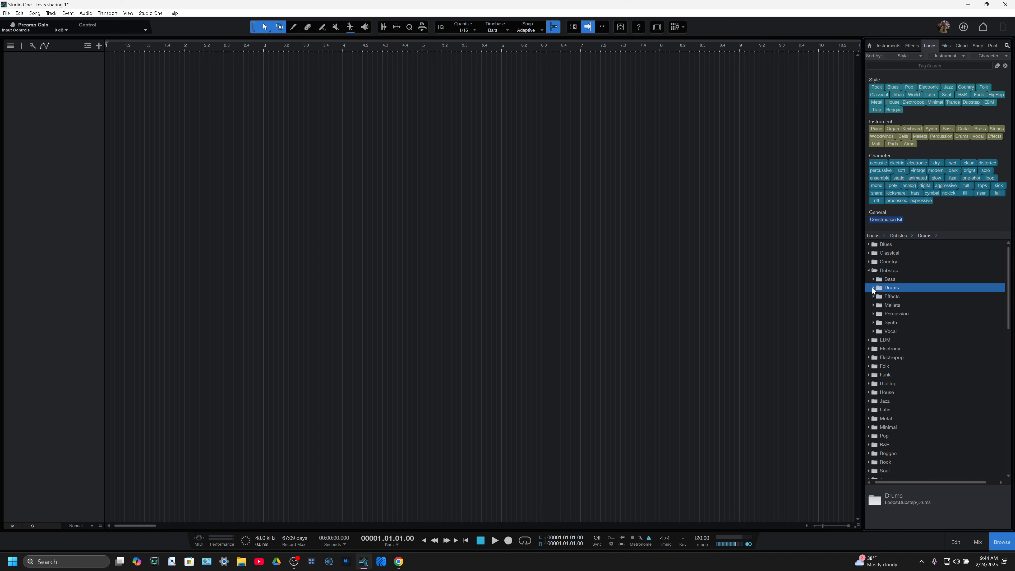
{"action": "left_click", "coordinate": [872, 288]}
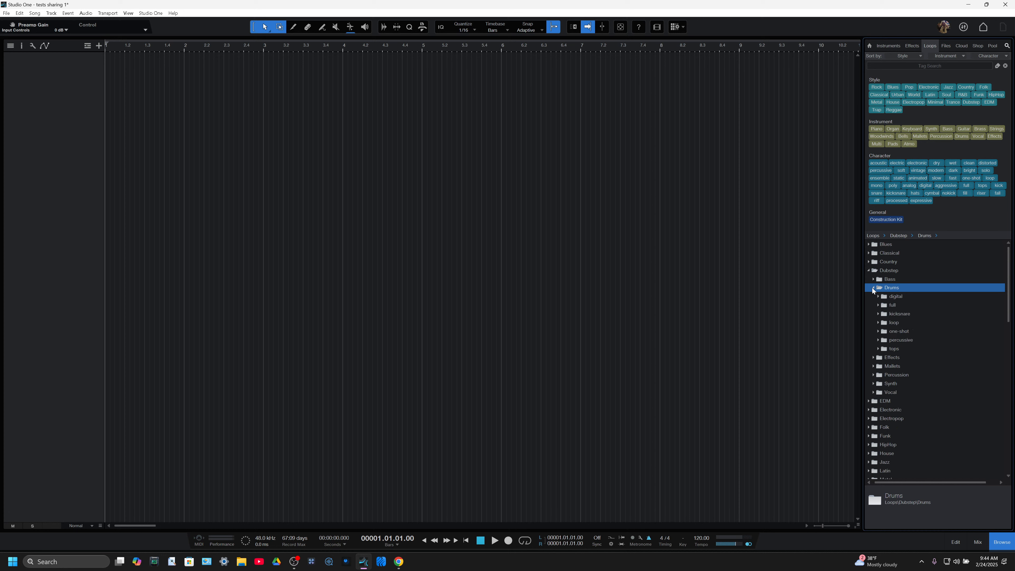
{"action": "left_click", "coordinate": [878, 305]}
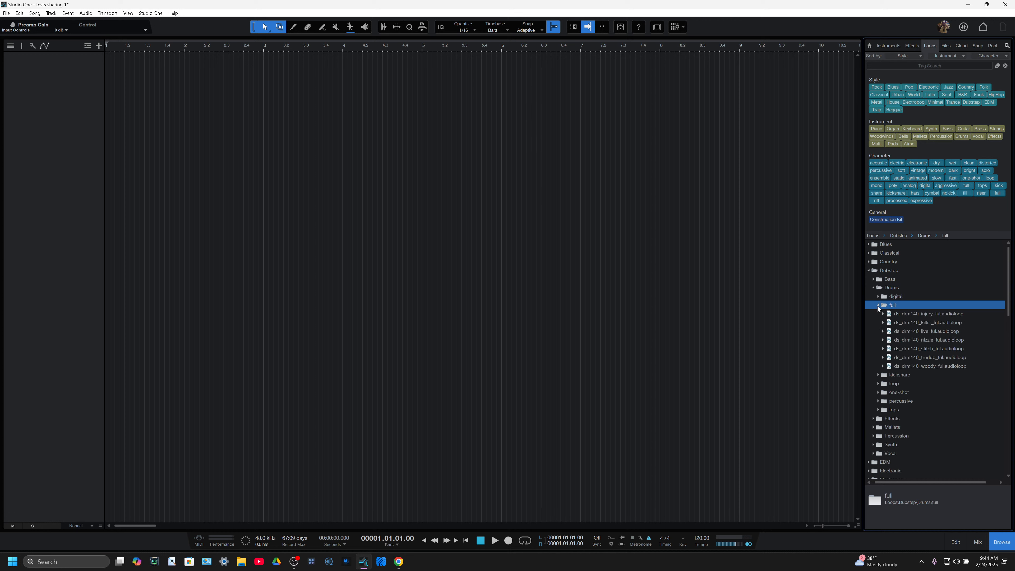
{"action": "left_click", "coordinate": [889, 314]}
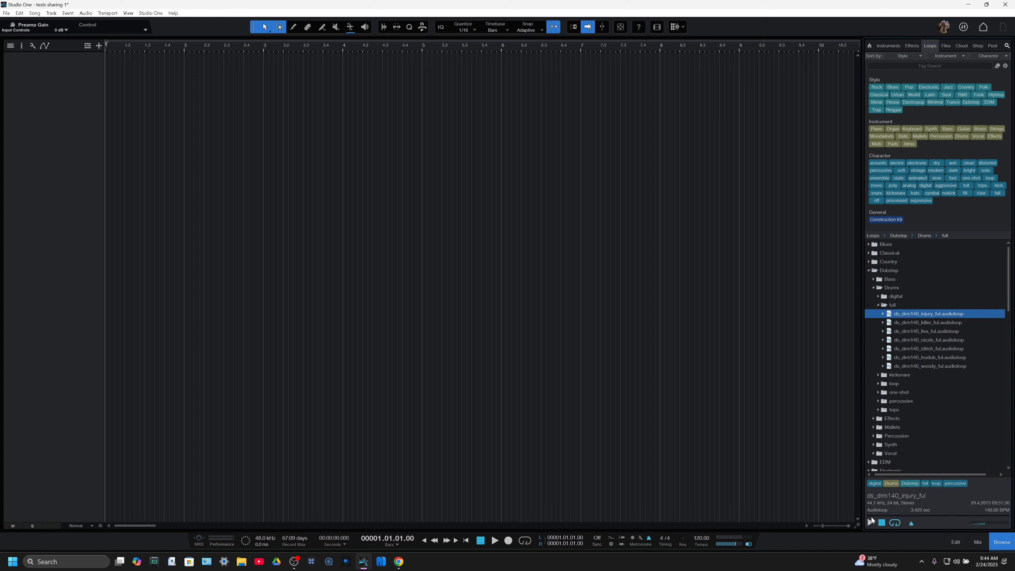
{"action": "left_click", "coordinate": [871, 522]}
{"action": "left_click_drag", "start_coordinate": [917, 320], "coordinate": [117, 149]}
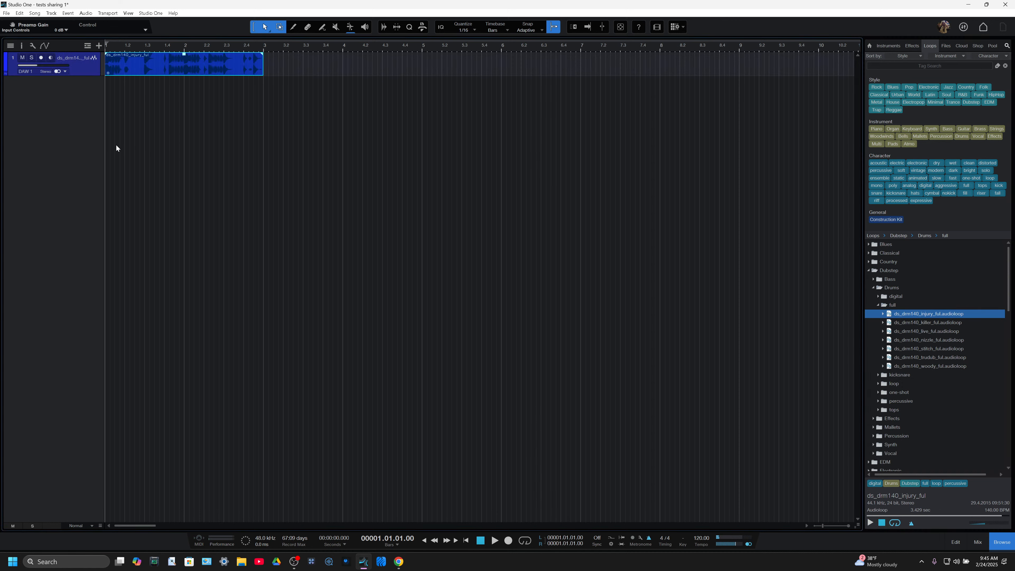
Step: Duplicate the drum loop three times end to end so it runs up to bar 9
{"action": "key", "text": "d"}
{"action": "key", "text": "d"}
{"action": "key", "text": "d"}
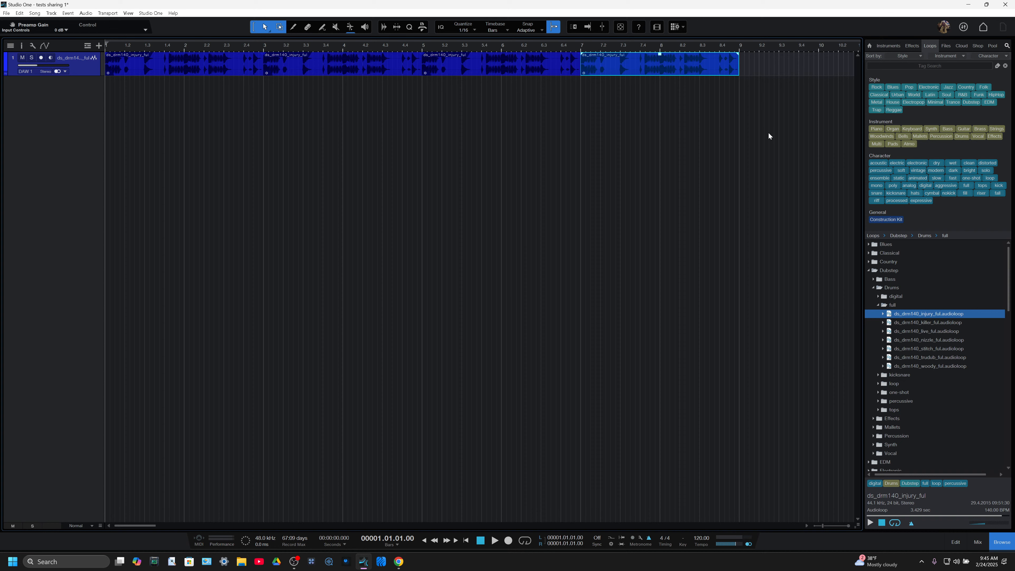
{"action": "left_click", "coordinate": [907, 46]}
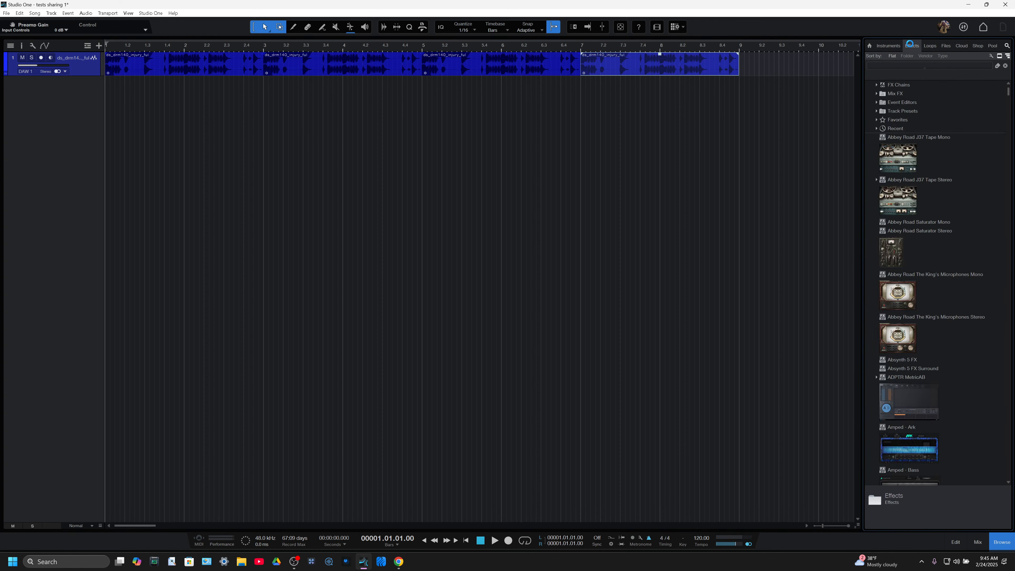
{"action": "scroll", "coordinate": [901, 216], "scroll_direction": "down", "scroll_amount": 1}
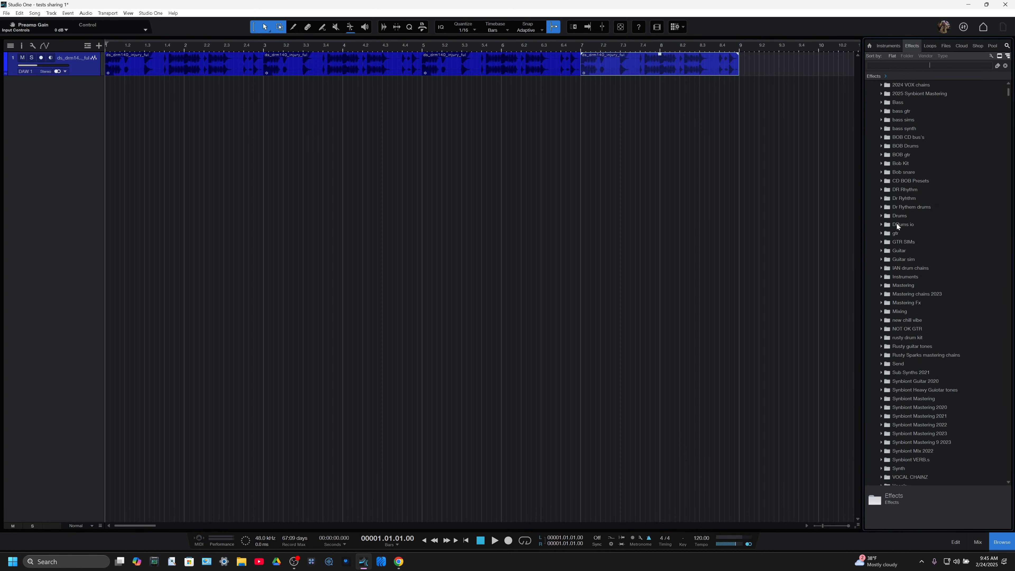
{"action": "scroll", "coordinate": [897, 227], "scroll_direction": "up", "scroll_amount": 1}
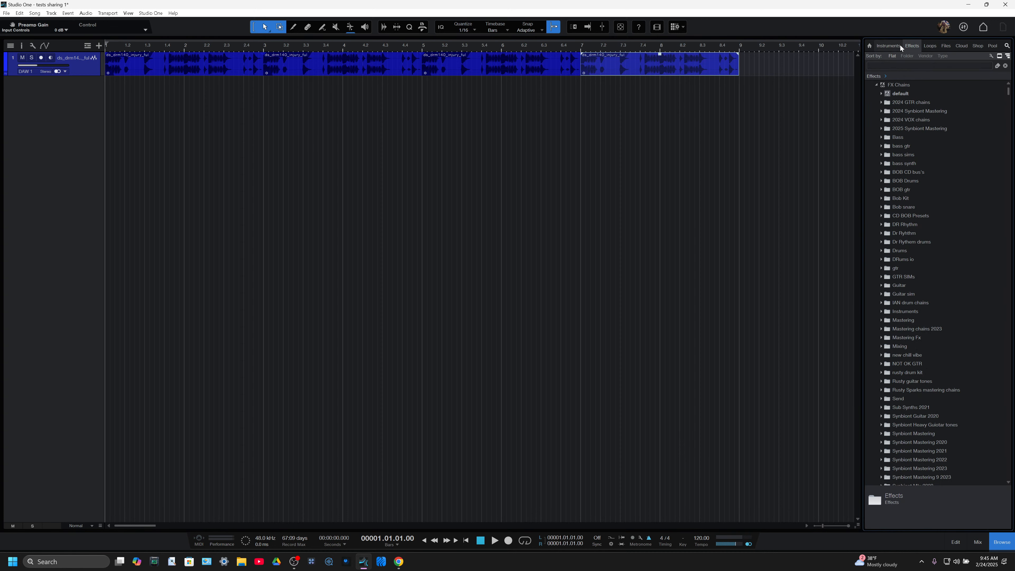
{"action": "left_click", "coordinate": [903, 65]}
{"action": "left_click", "coordinate": [870, 45]}
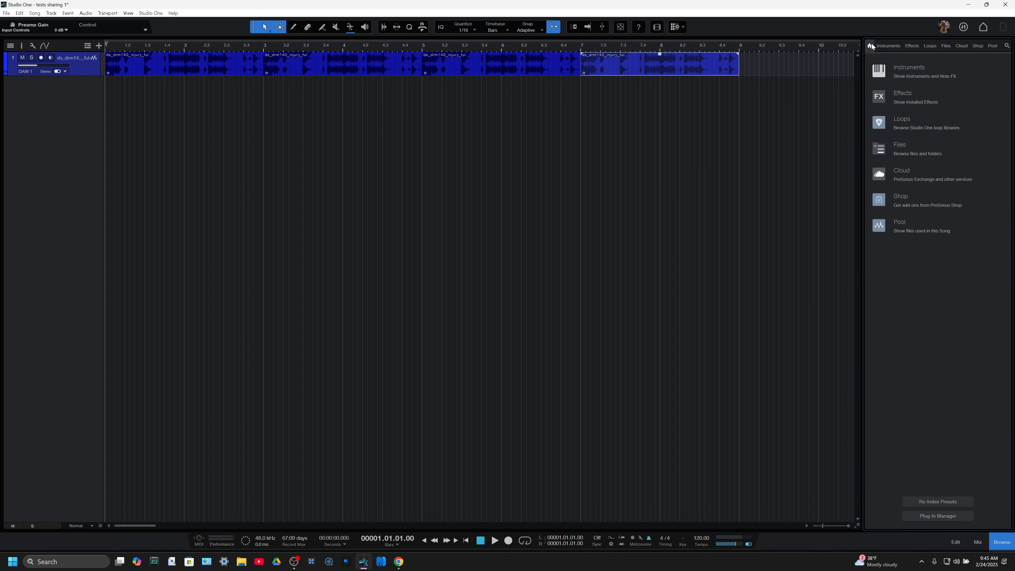
Step: Find the SubLabXL instrument in the browser and add it to the song as a new instrument track
{"action": "left_click", "coordinate": [881, 46]}
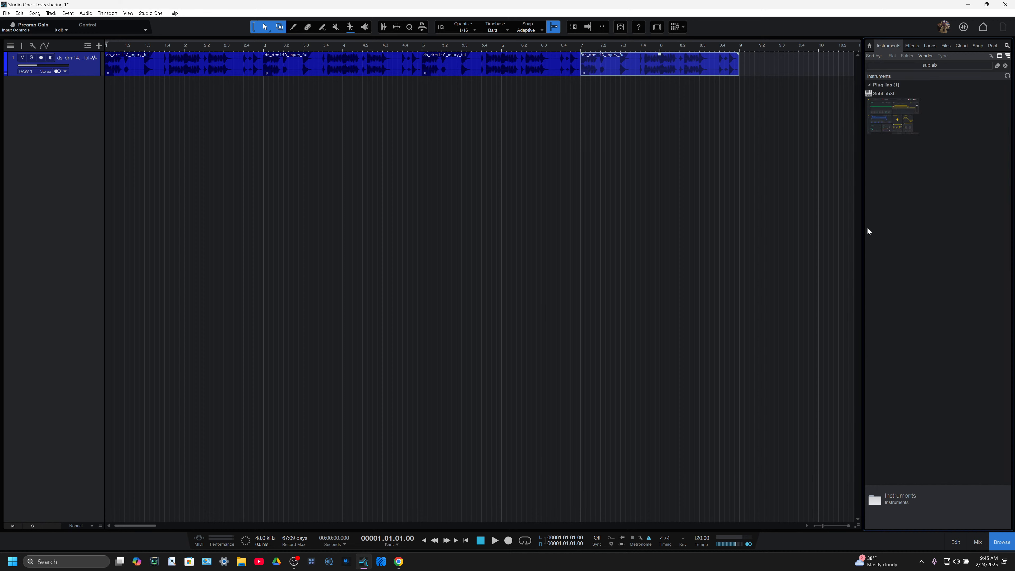
{"action": "key", "text": "Down"}
{"action": "left_click_drag", "start_coordinate": [894, 126], "coordinate": [577, 146]}
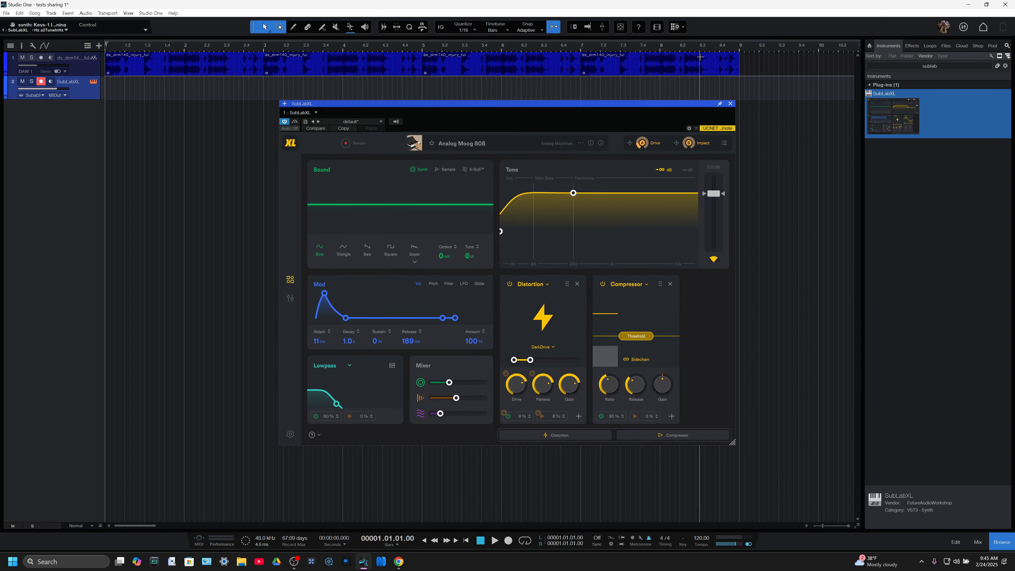
Step: Set the loop range from bar 1 to bar 9 and play the song with looping enabled
{"action": "mouse_move", "coordinate": [740, 40]}
{"action": "left_mouse_down"}
{"action": "mouse_move", "coordinate": [222, 53]}
{"action": "mouse_move", "coordinate": [99, 80]}
{"action": "left_mouse_up"}
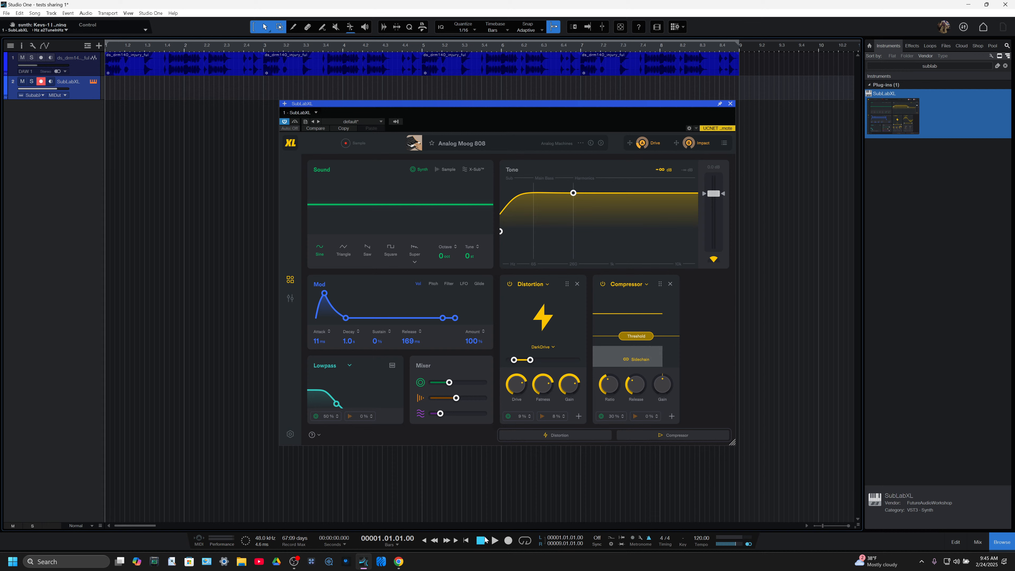
{"action": "left_click", "coordinate": [495, 541]}
{"action": "left_click", "coordinate": [525, 541]}
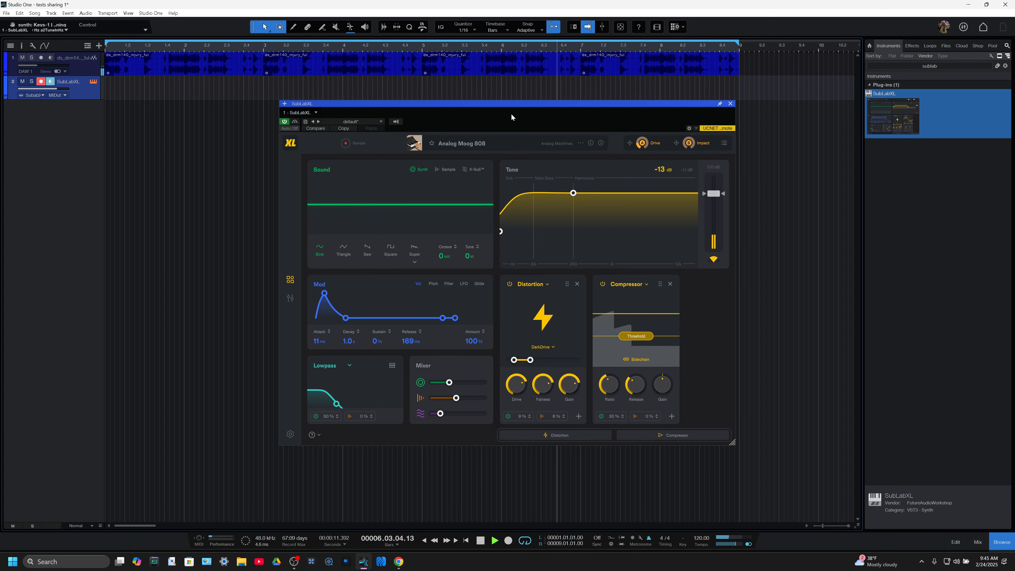
Step: Step through the SubLabXL presets during playback, settle on m808g, and stop the transport
{"action": "left_click", "coordinate": [600, 142]}
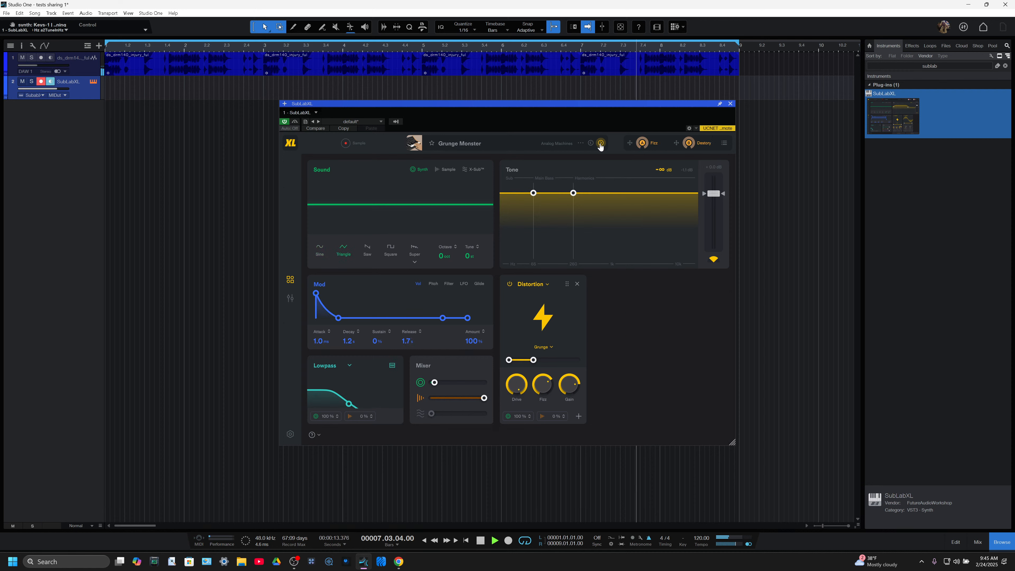
{"action": "left_click", "coordinate": [600, 143]}
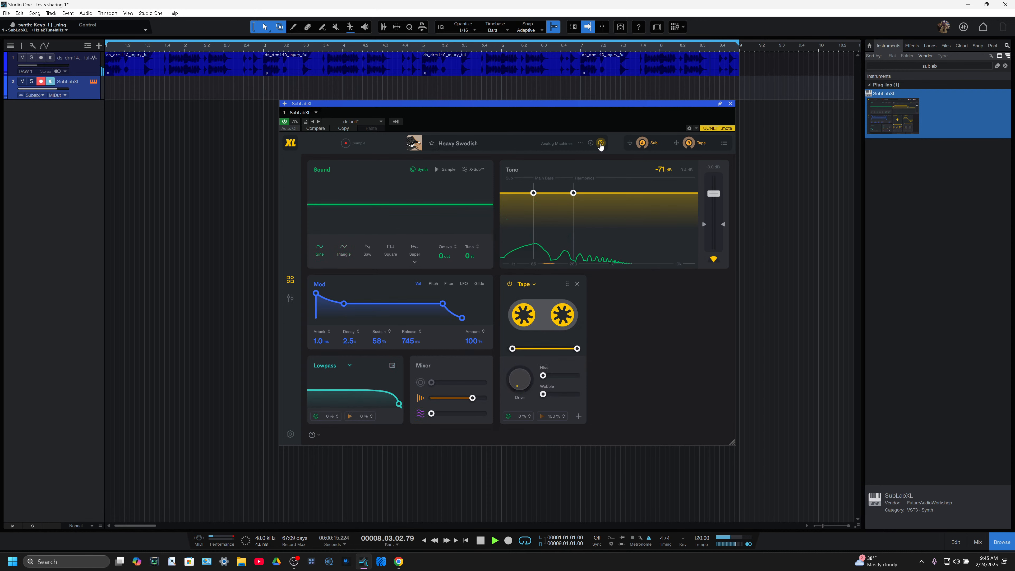
{"action": "left_click", "coordinate": [600, 144]}
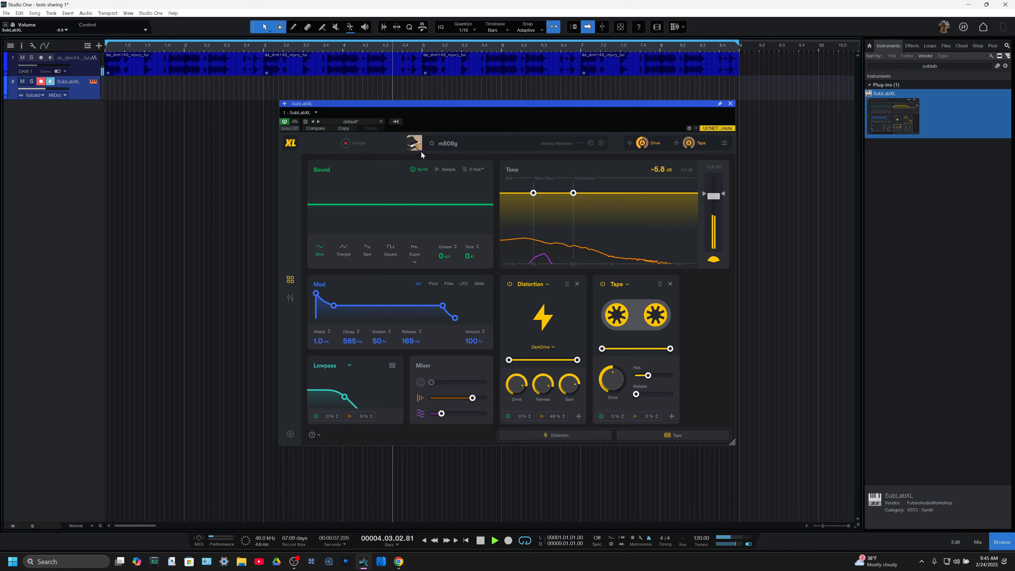
{"action": "left_click", "coordinate": [481, 541]}
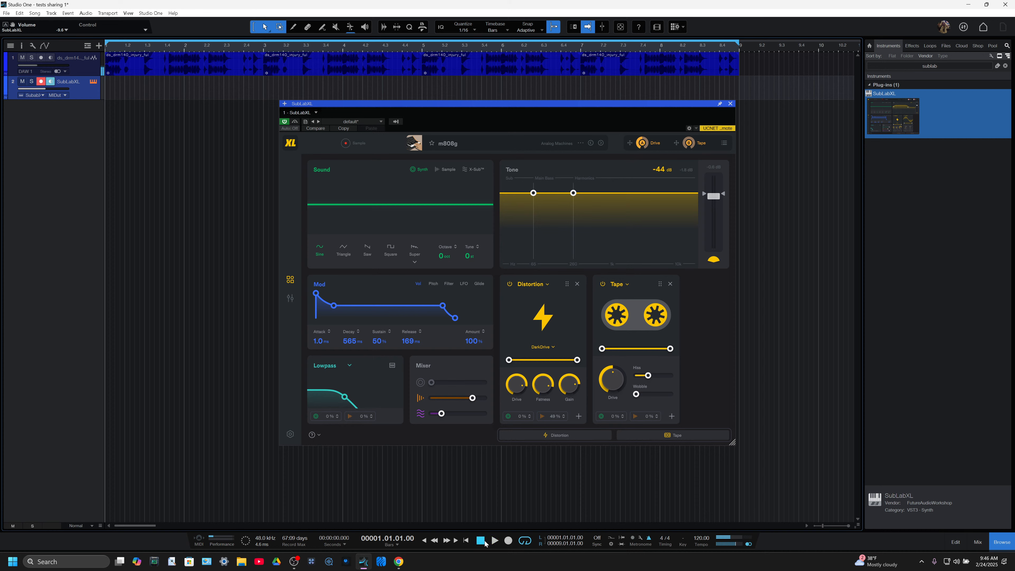
Step: Record a bass part on the SubLabXL track across the loop range and close the instrument window
{"action": "left_click", "coordinate": [509, 541]}
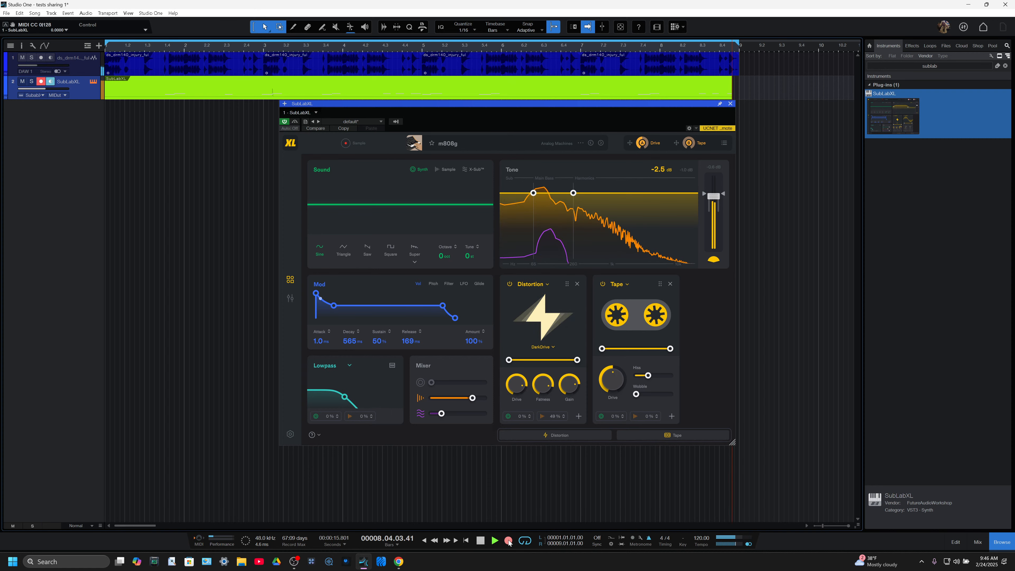
{"action": "key", "text": "space"}
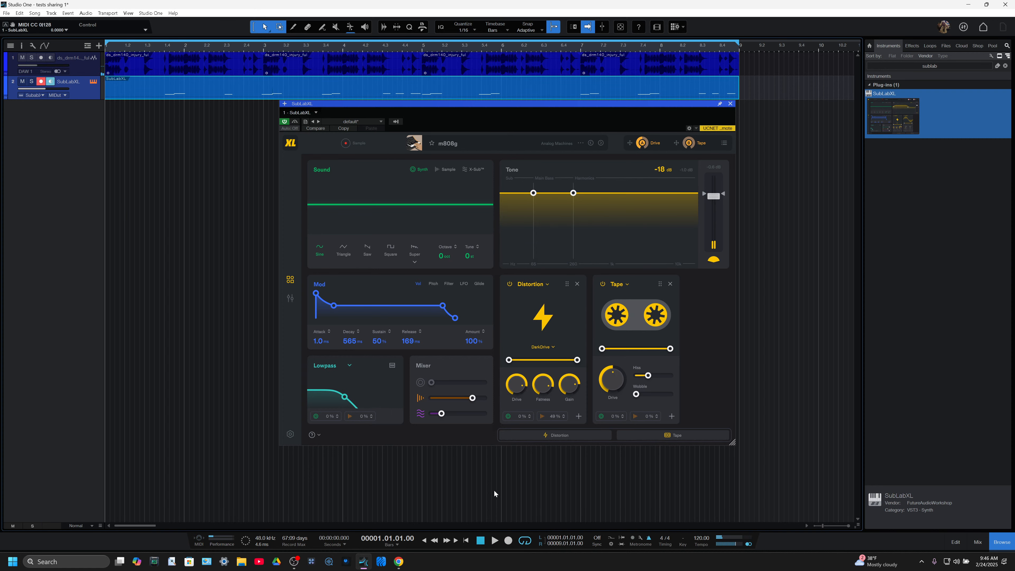
{"action": "left_click", "coordinate": [730, 104]}
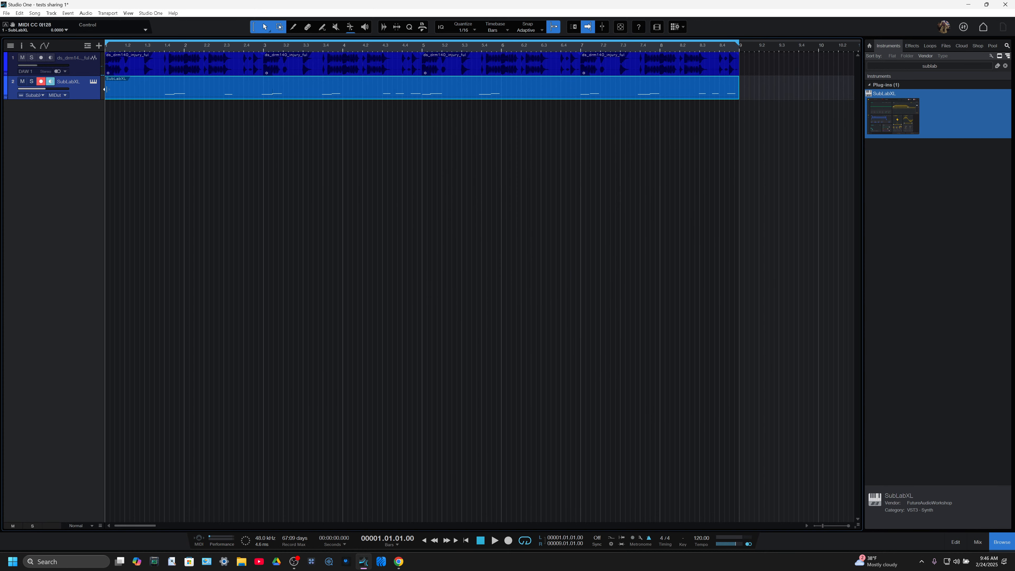
Step: Trim the bass recording to its last four bars, move it to bar 1, and place a shared duplicate at bar 5
{"action": "left_click_drag", "start_coordinate": [103, 89], "coordinate": [129, 83]}
{"action": "key", "text": "shift+d"}
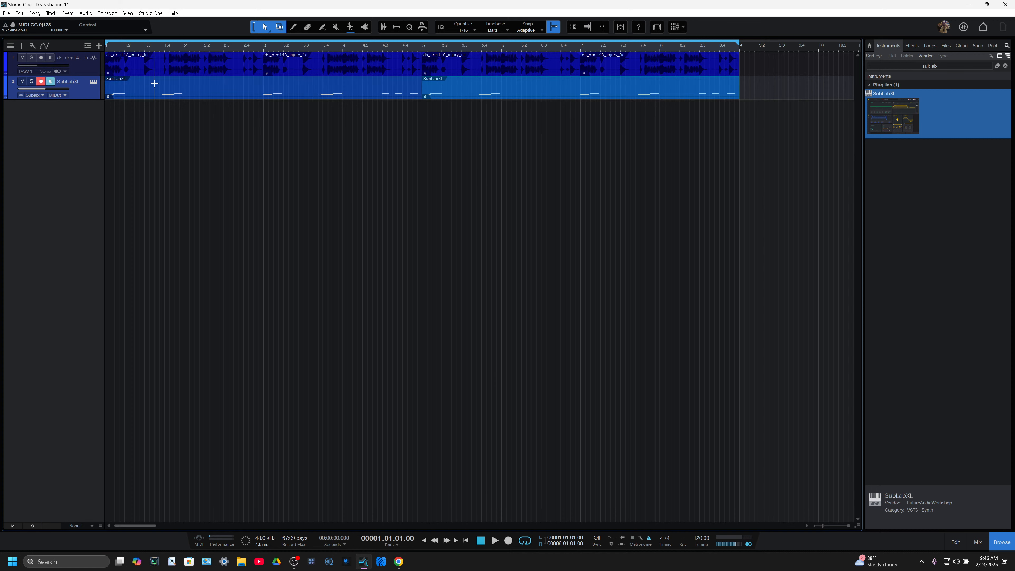
Step: Play back the song, open the bass part in the note editor, and move the first bar's second E 0 note to start at 1.04.01
{"action": "key", "text": "space"}
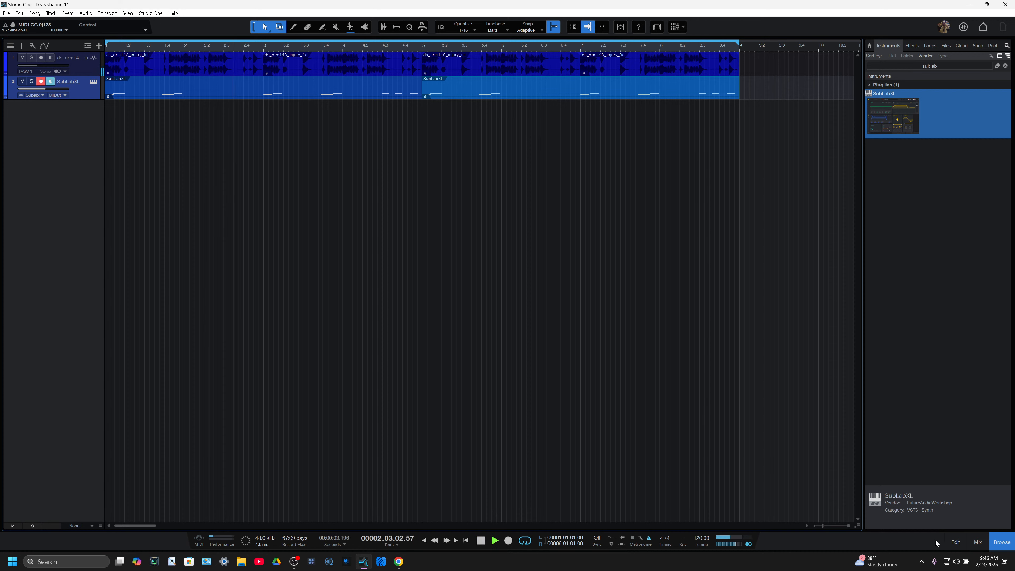
{"action": "left_click", "coordinate": [956, 542]}
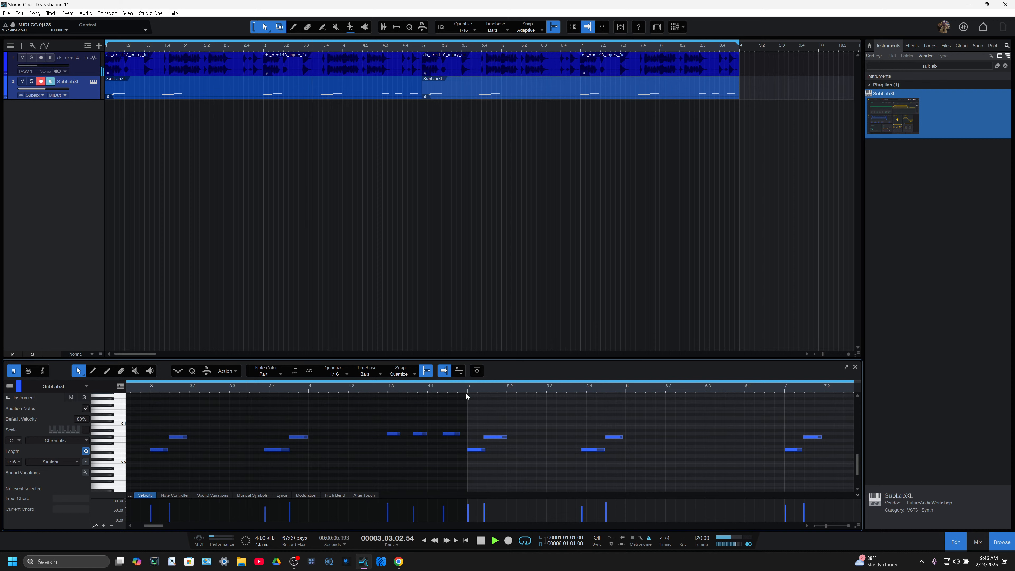
{"action": "scroll", "coordinate": [467, 393], "scroll_direction": "down", "scroll_amount": 1}
{"action": "scroll", "coordinate": [470, 387], "scroll_direction": "down", "scroll_amount": 3}
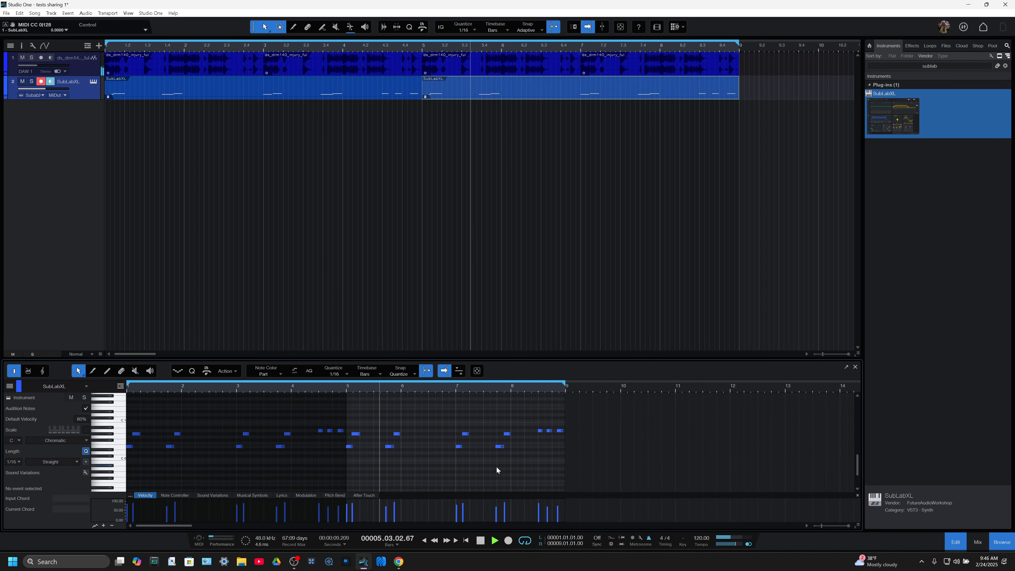
{"action": "scroll", "coordinate": [472, 386], "scroll_direction": "up", "scroll_amount": 3}
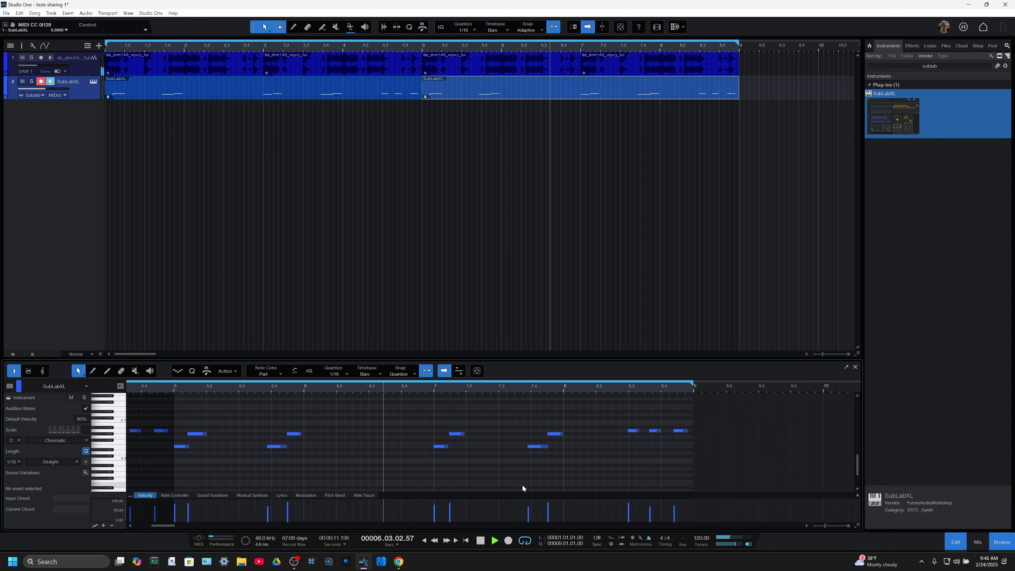
{"action": "key", "text": "space"}
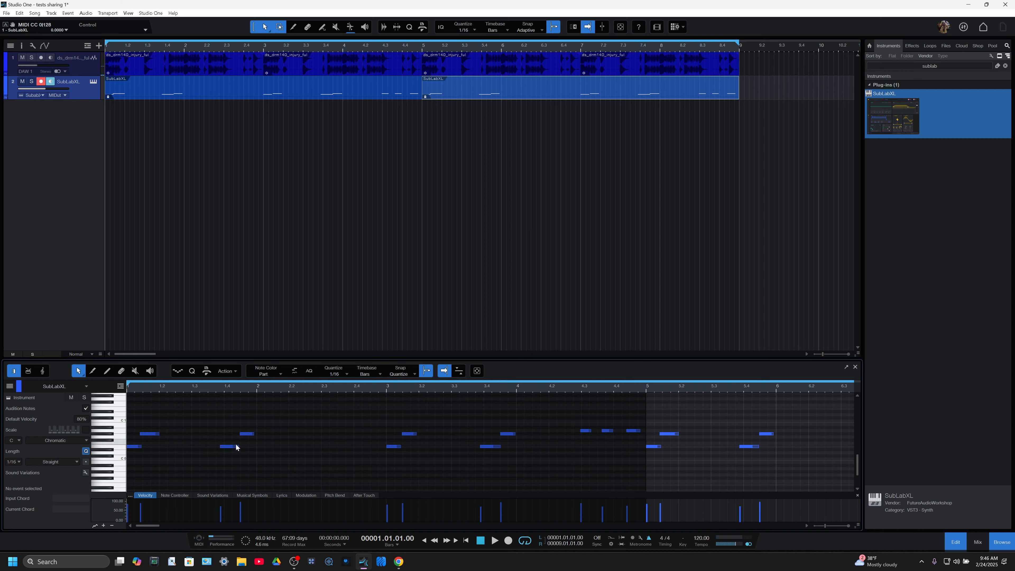
{"action": "left_click_drag", "start_coordinate": [234, 448], "coordinate": [236, 448]}
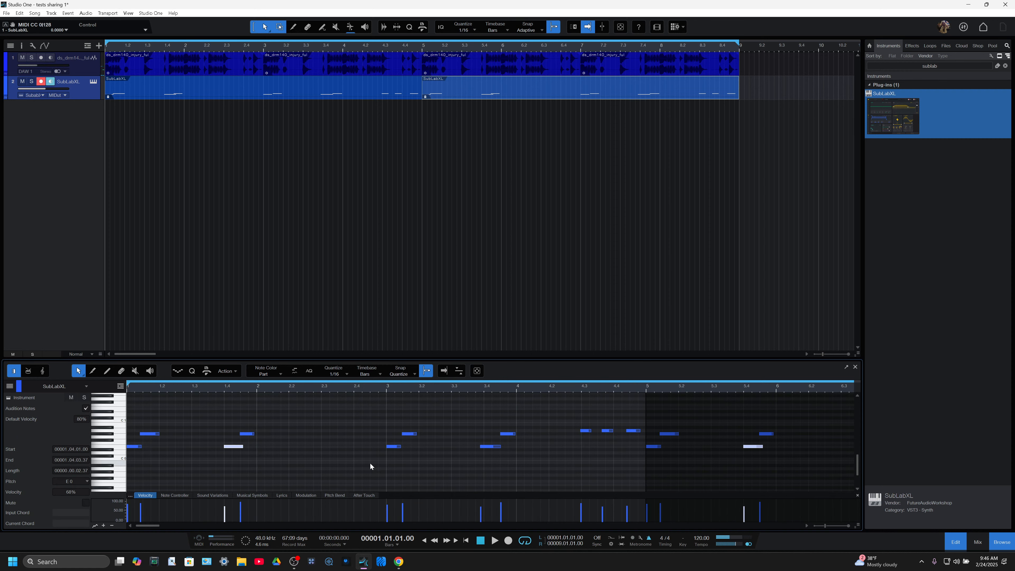
Step: In bar 3 of the bass part, move the second E 0 note to start at 3.04.01 and extend the first to end at 3.01.04
{"action": "left_click", "coordinate": [488, 447]}
{"action": "left_click_drag", "start_coordinate": [489, 447], "coordinate": [490, 447]}
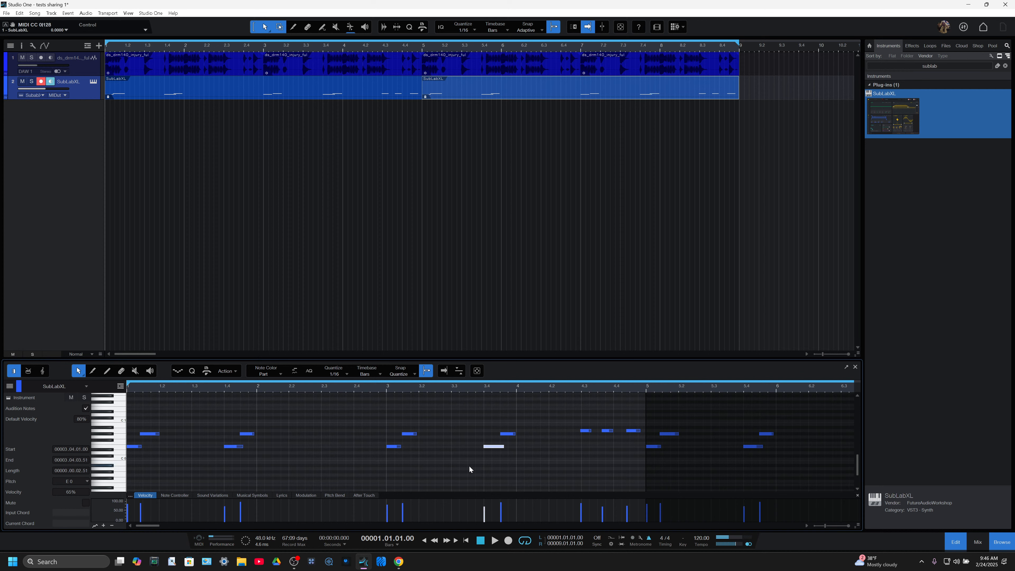
{"action": "key", "text": "space"}
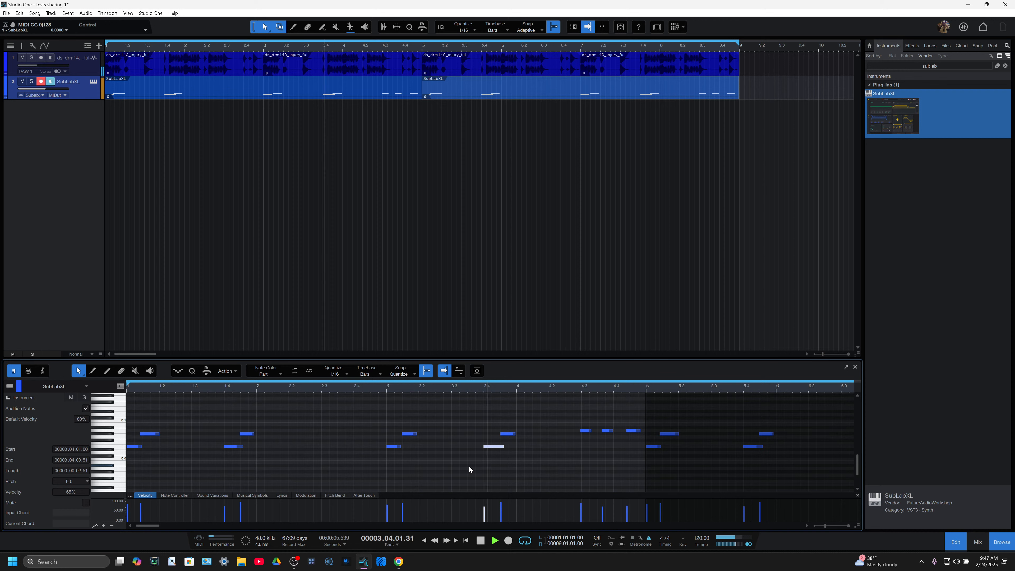
{"action": "key", "text": "space"}
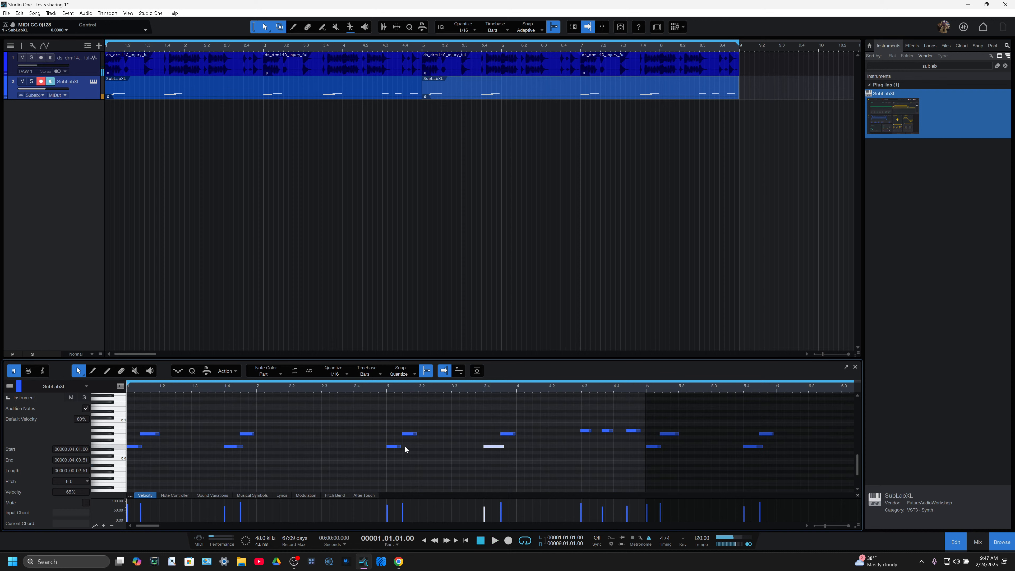
{"action": "left_click_drag", "start_coordinate": [401, 447], "coordinate": [408, 447]}
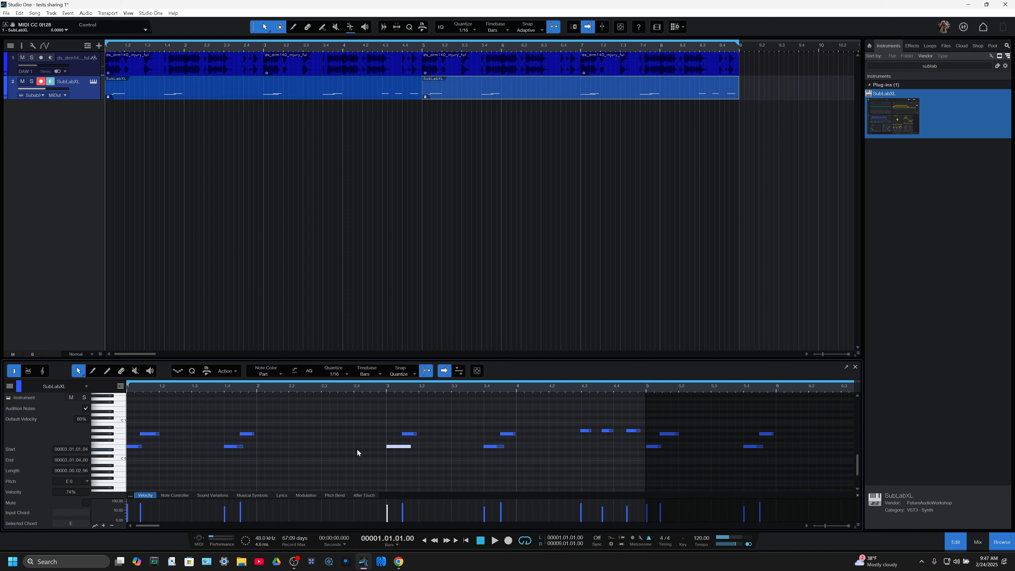
Step: Balance the song in an enlarged mixer during playback, setting the drum channel to -10.0 dB and SubLabXL to -10.8 dB
{"action": "key", "text": "space"}
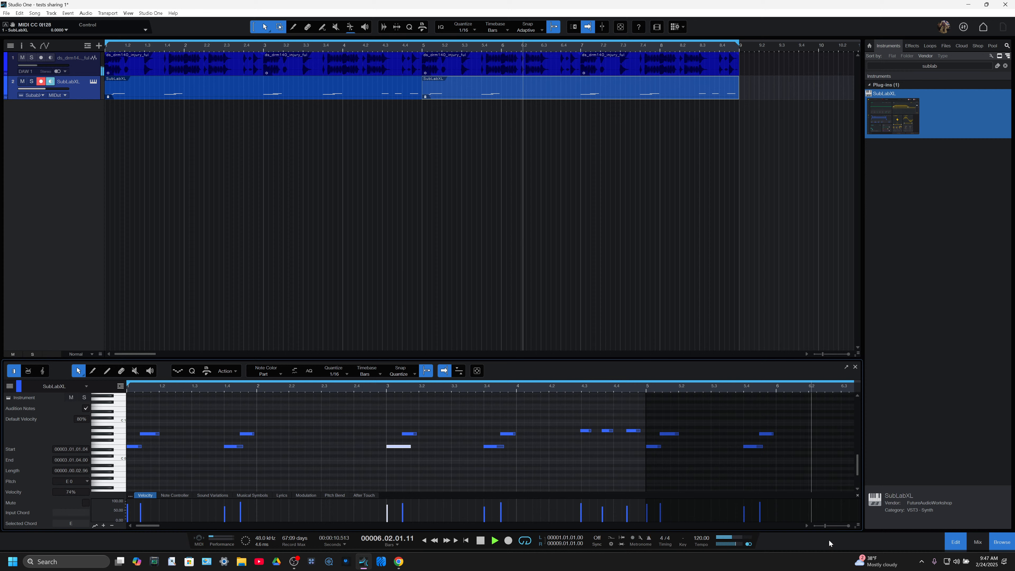
{"action": "left_click", "coordinate": [978, 542]}
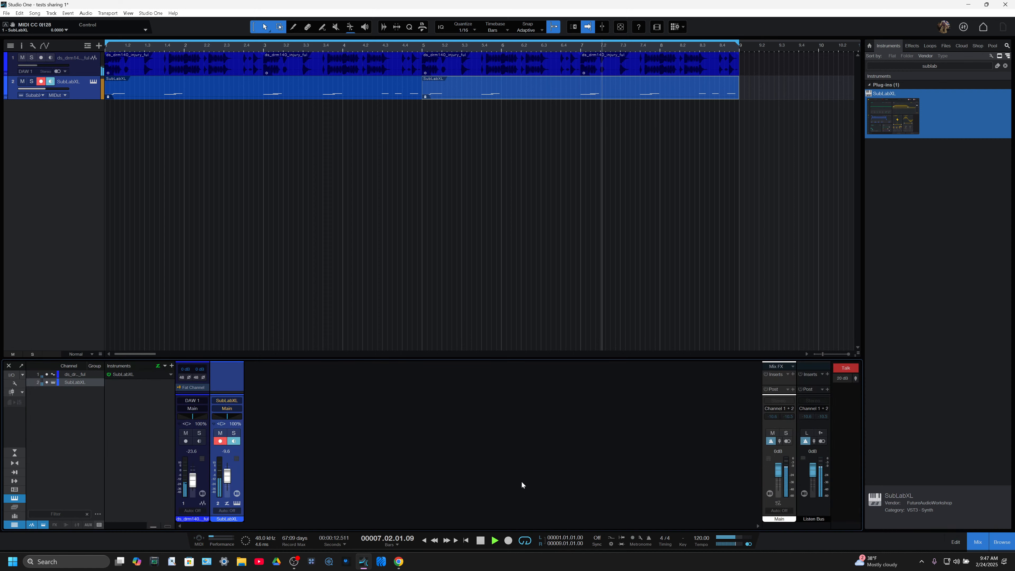
{"action": "left_click_drag", "start_coordinate": [232, 359], "coordinate": [230, 257]}
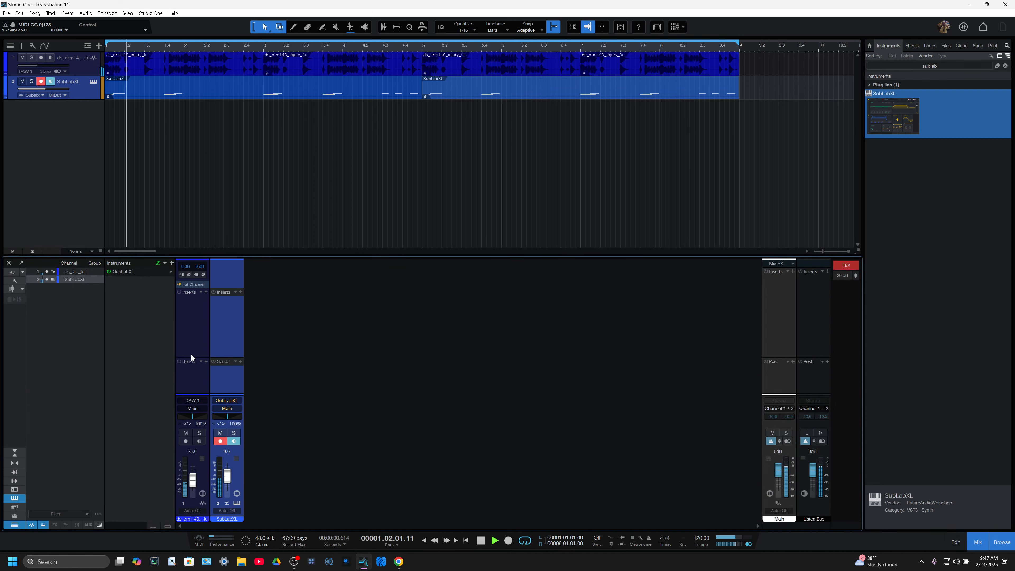
{"action": "left_click_drag", "start_coordinate": [192, 479], "coordinate": [227, 478]}
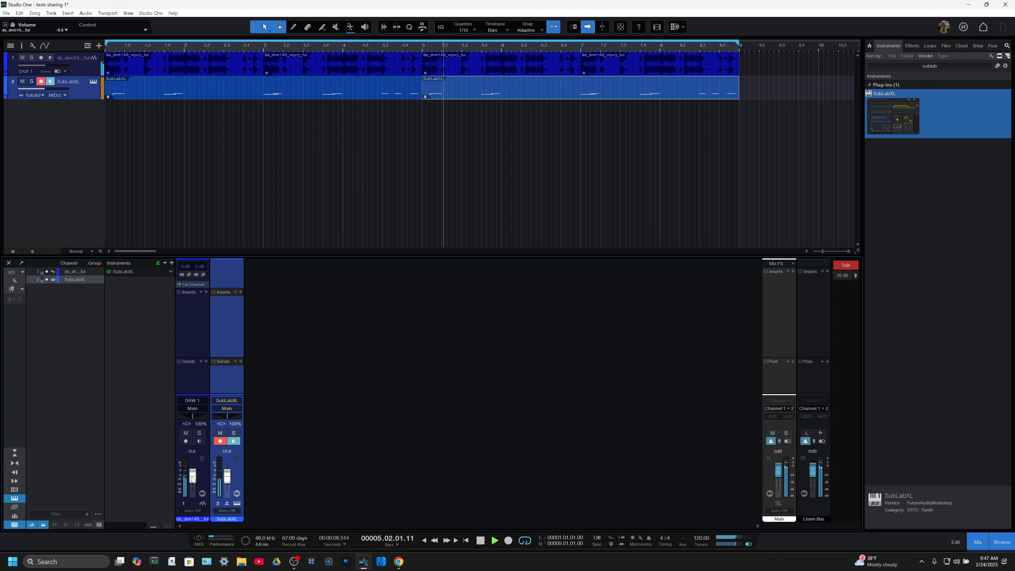
{"action": "left_click_drag", "start_coordinate": [193, 479], "coordinate": [193, 480]}
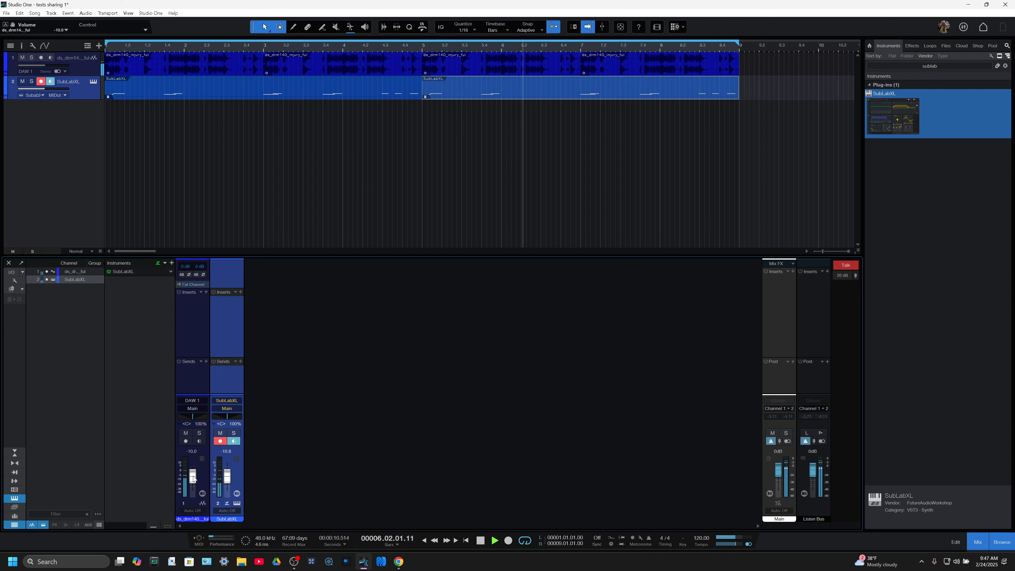
{"action": "key", "text": "space"}
Step: Clear the instrument search and add the recently used Phase Plant as a new instrument track
{"action": "left_click", "coordinate": [964, 65]}
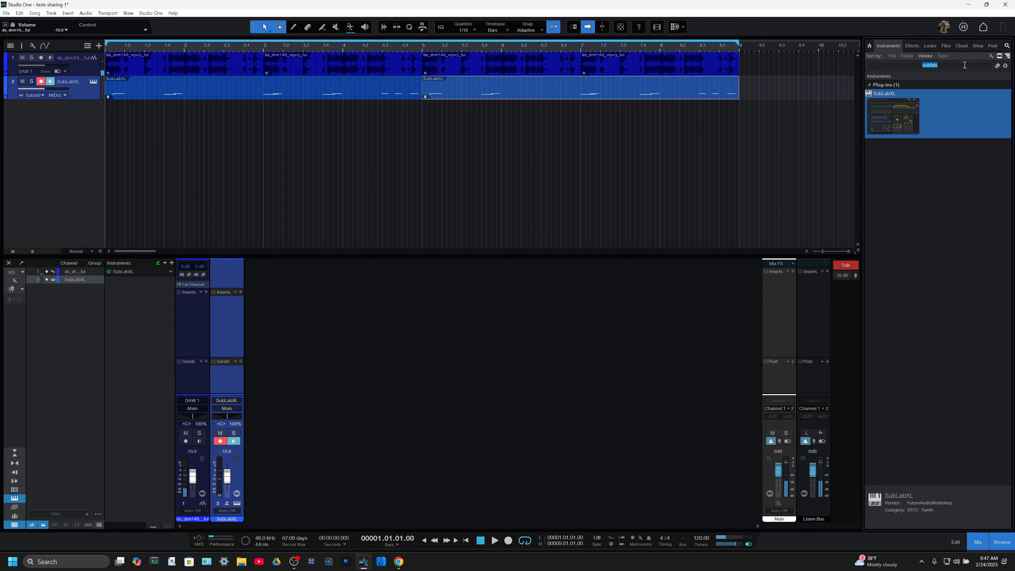
{"action": "left_click", "coordinate": [1006, 66]}
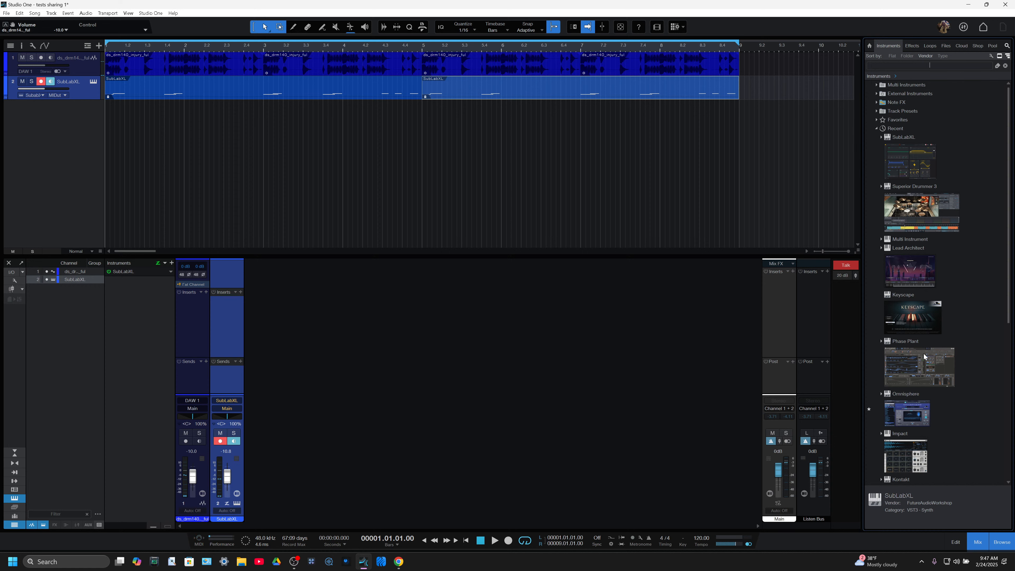
{"action": "scroll", "coordinate": [924, 357], "scroll_direction": "down", "scroll_amount": 5}
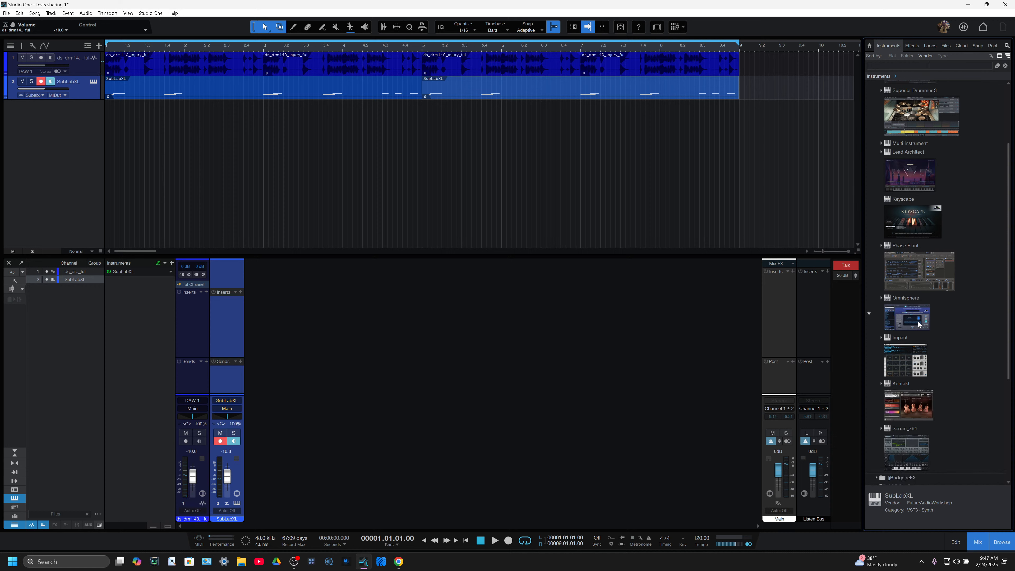
{"action": "scroll", "coordinate": [918, 324], "scroll_direction": "down", "scroll_amount": 1}
{"action": "left_click_drag", "start_coordinate": [932, 253], "coordinate": [498, 162]}
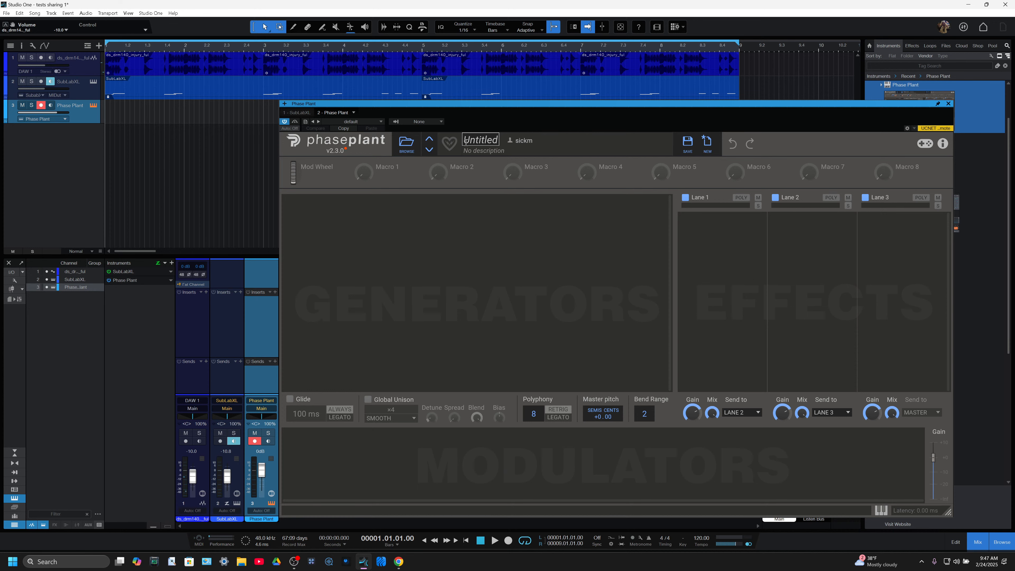
Step: Load Phase Plant's factory Keys preset Drawbar King, turn on monitoring for its track, and turn off monitoring on SubLabXL
{"action": "left_click", "coordinate": [407, 147]}
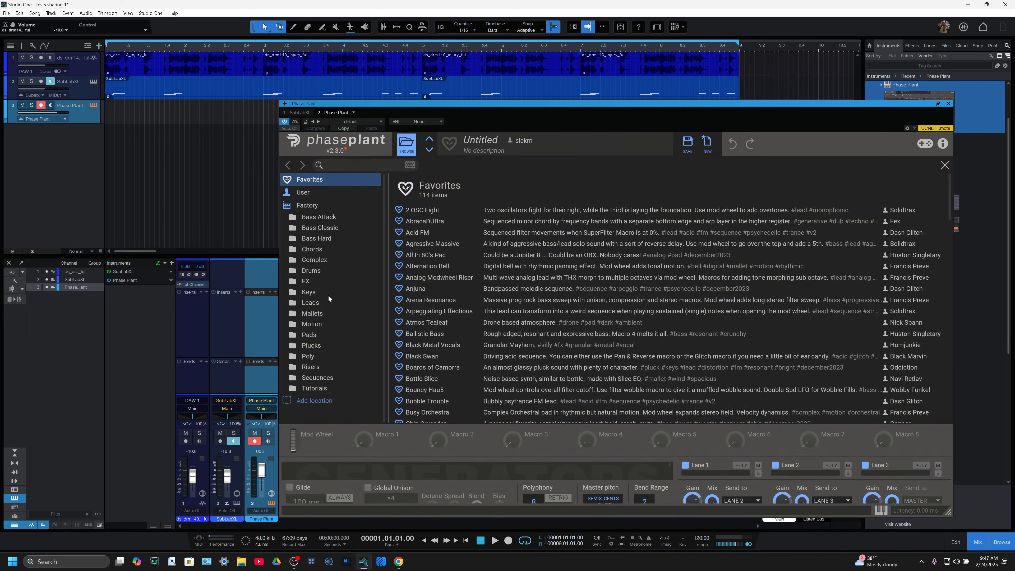
{"action": "left_click", "coordinate": [308, 293]}
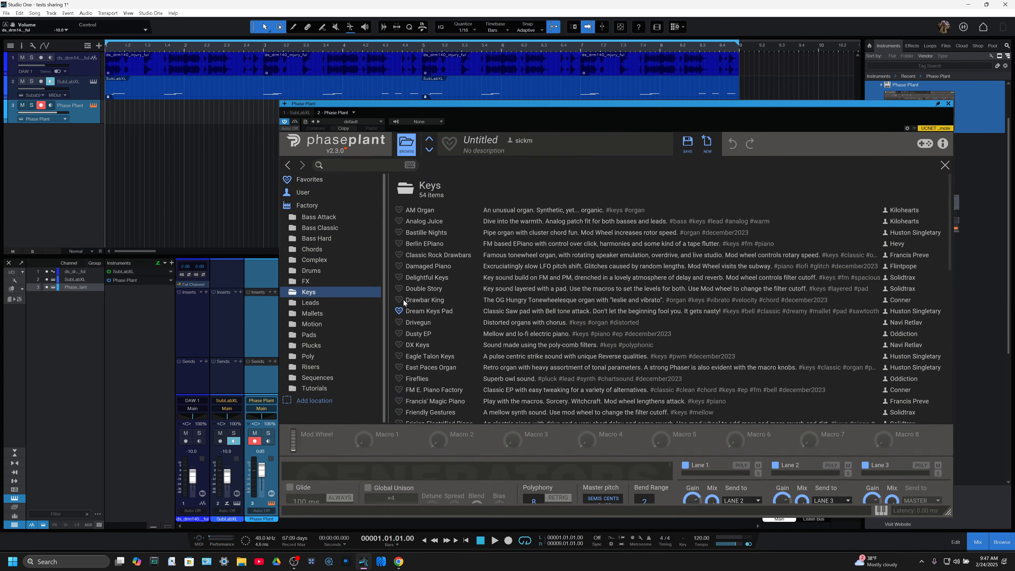
{"action": "double_click", "coordinate": [421, 303]}
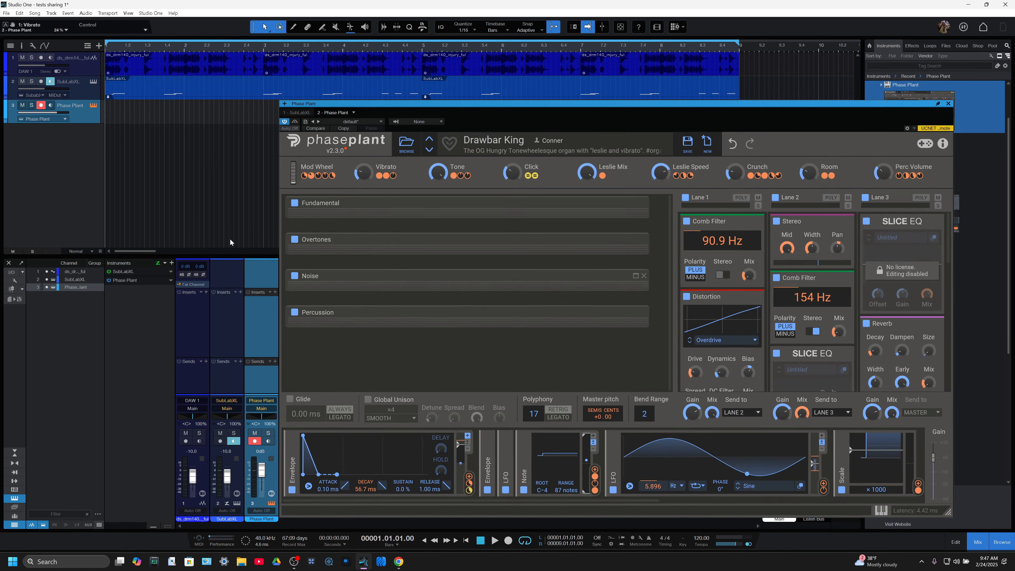
{"action": "left_click", "coordinate": [51, 105]}
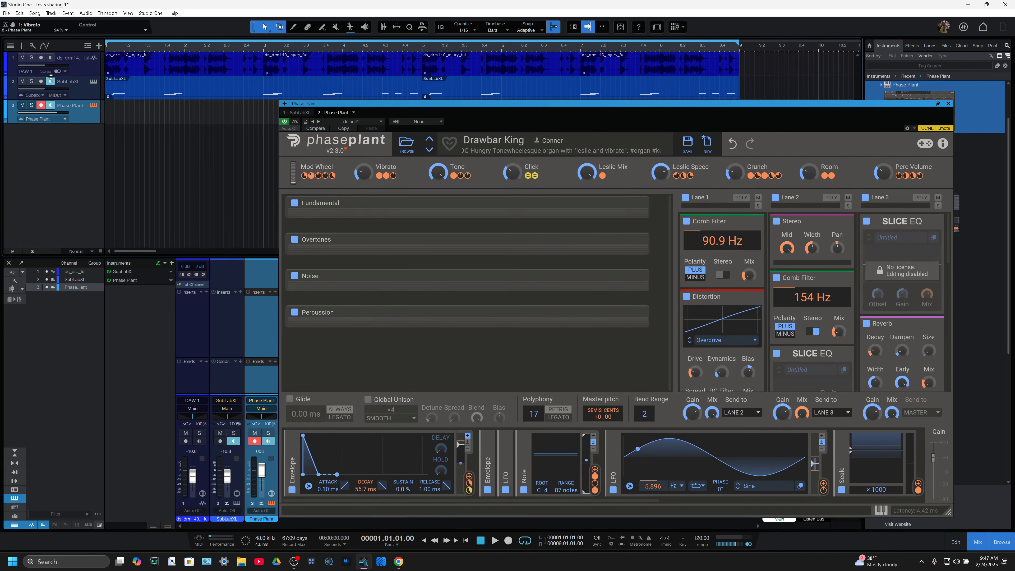
{"action": "left_click", "coordinate": [52, 82]}
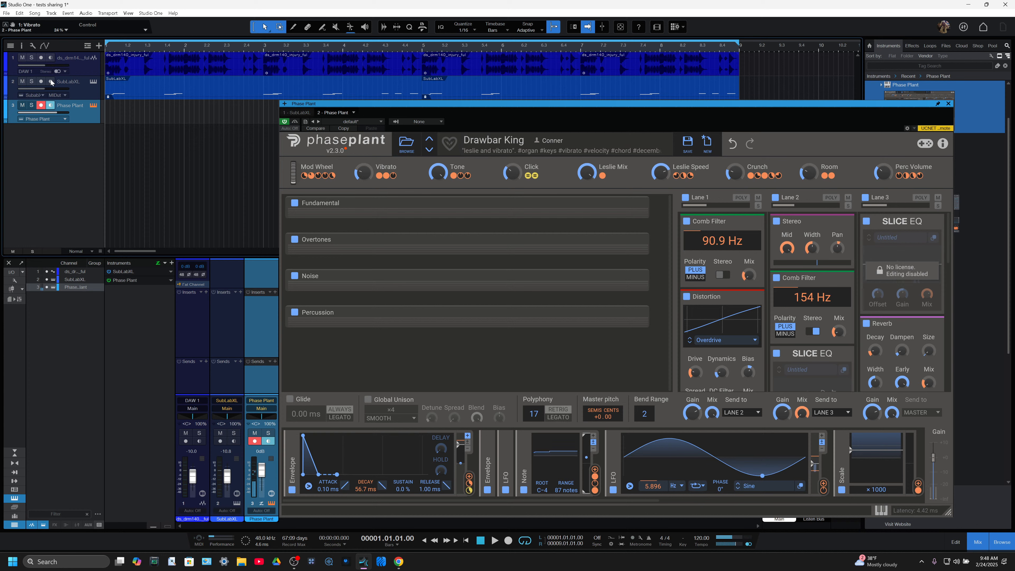
Step: Step forward through the Phase Plant Keys presets and settle on Friendly Gestures
{"action": "left_click", "coordinate": [432, 154]}
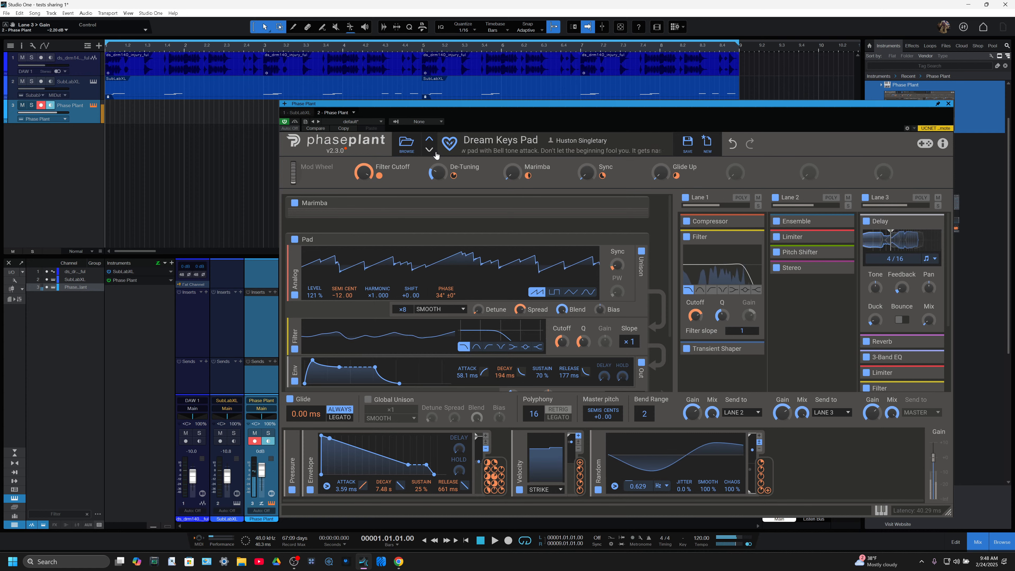
{"action": "left_click", "coordinate": [430, 150]}
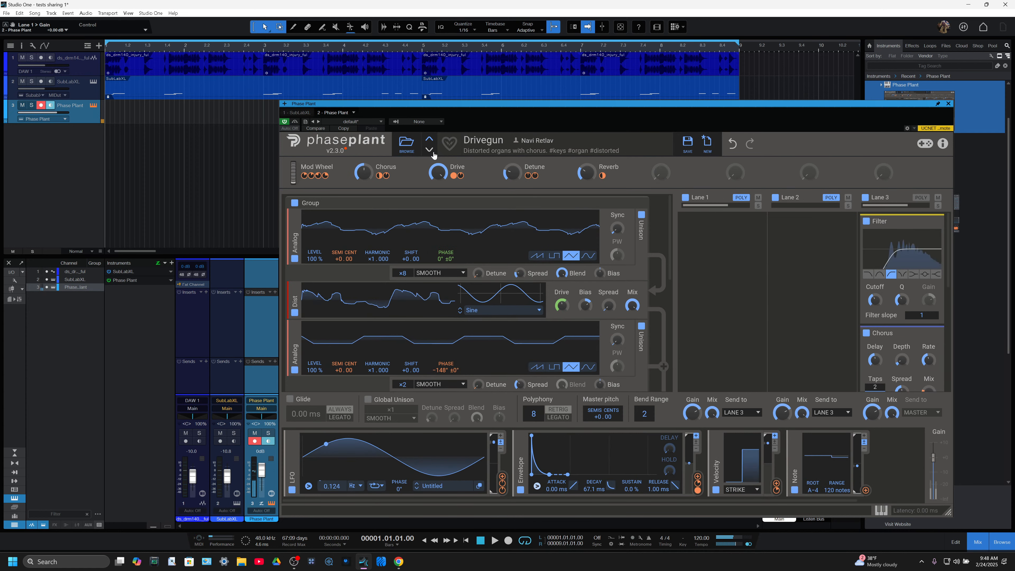
{"action": "left_click", "coordinate": [429, 150]}
{"action": "left_click", "coordinate": [430, 150]}
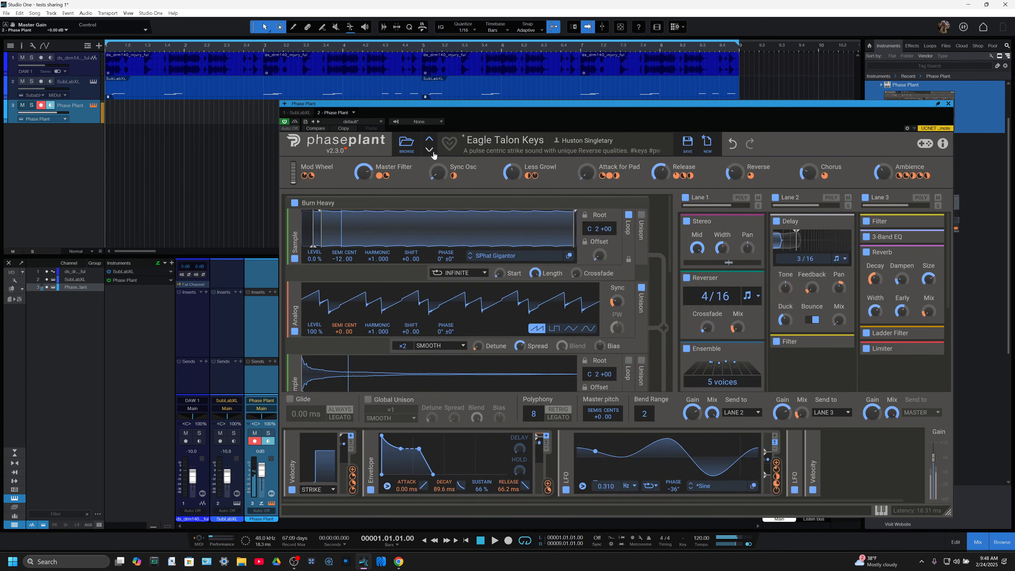
{"action": "left_click", "coordinate": [433, 152]}
{"action": "left_click", "coordinate": [433, 152]}
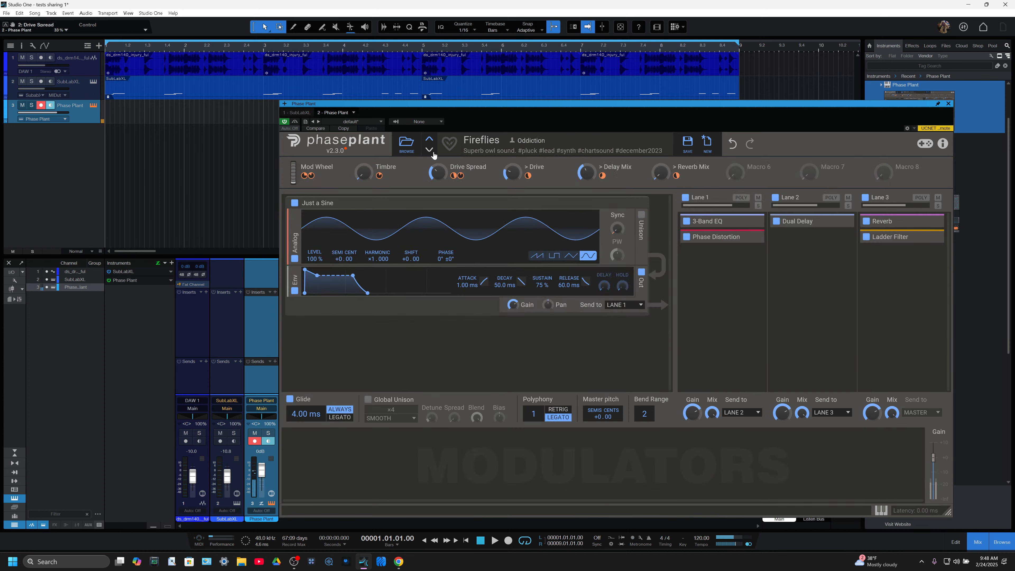
{"action": "left_click", "coordinate": [433, 153]}
{"action": "left_click", "coordinate": [433, 152]}
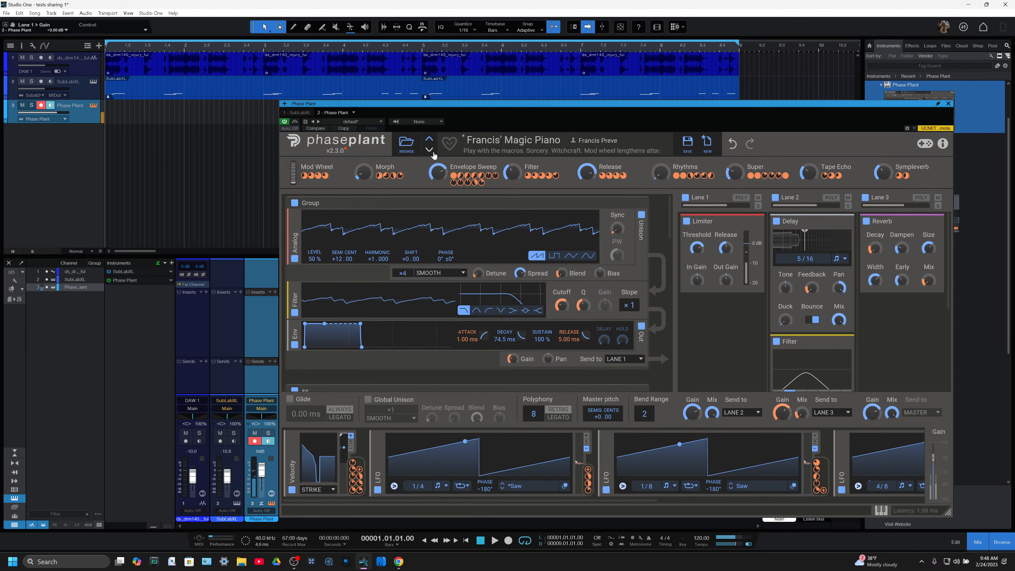
{"action": "left_click", "coordinate": [433, 152]}
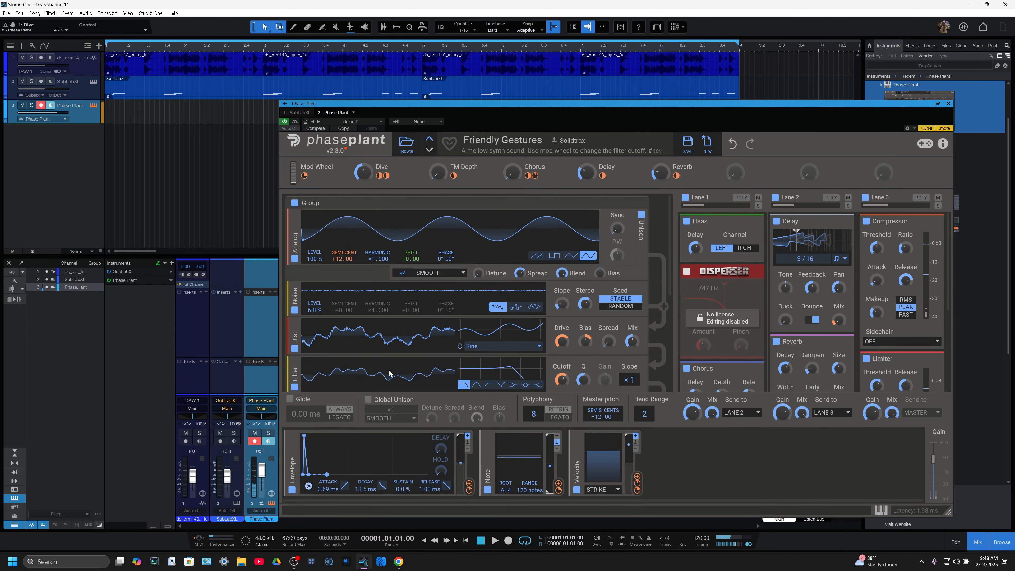
Step: Play the song, lower the Phase Plant track's volume to about -12.5 dB, and stop playback
{"action": "left_click", "coordinate": [494, 540]}
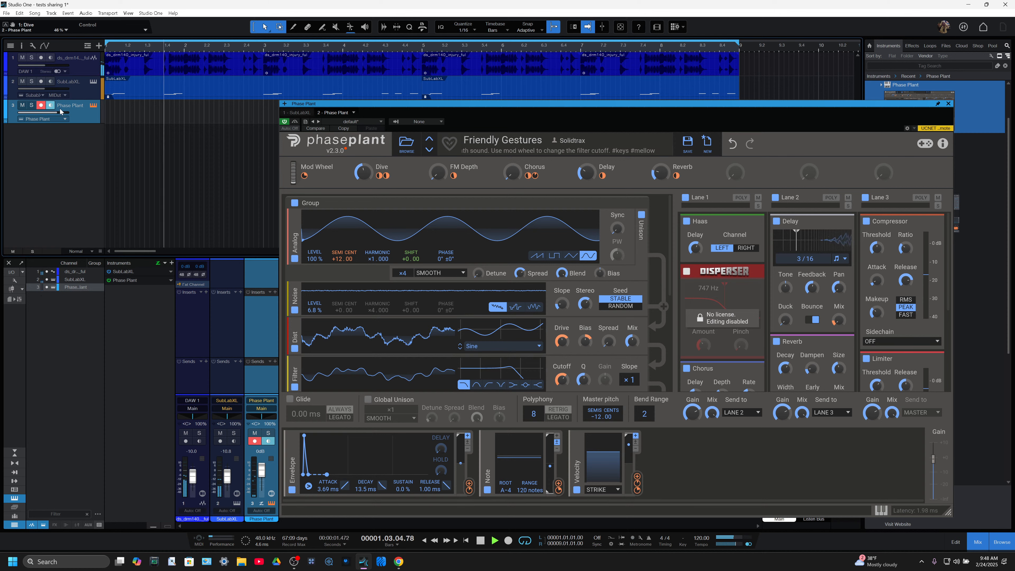
{"action": "left_click_drag", "start_coordinate": [49, 113], "coordinate": [35, 110]}
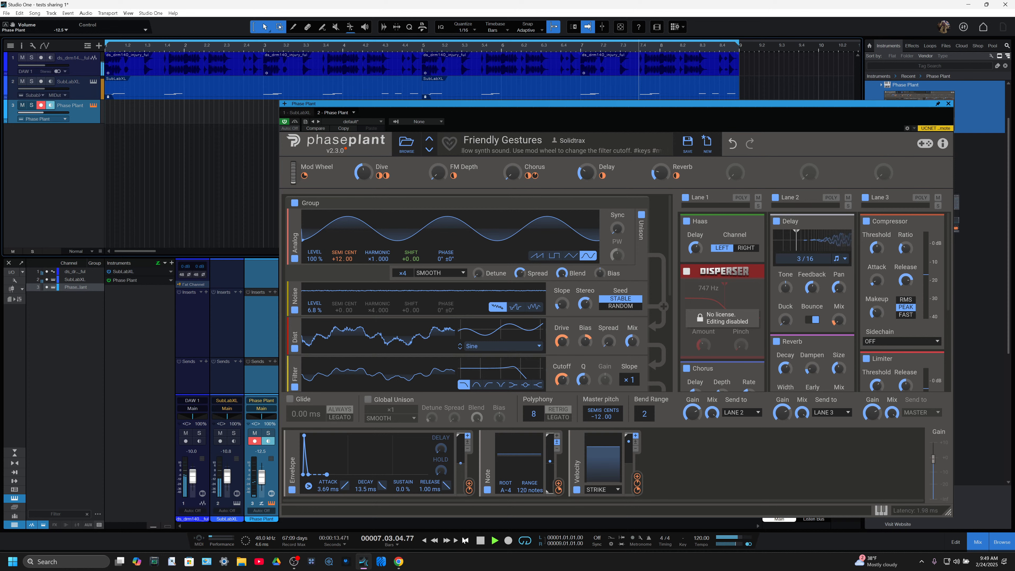
{"action": "left_click", "coordinate": [480, 541]}
Step: Record a Phase Plant part from bar 1 into bar 8, stop the transport, and close the instrument window
{"action": "left_click", "coordinate": [507, 542]}
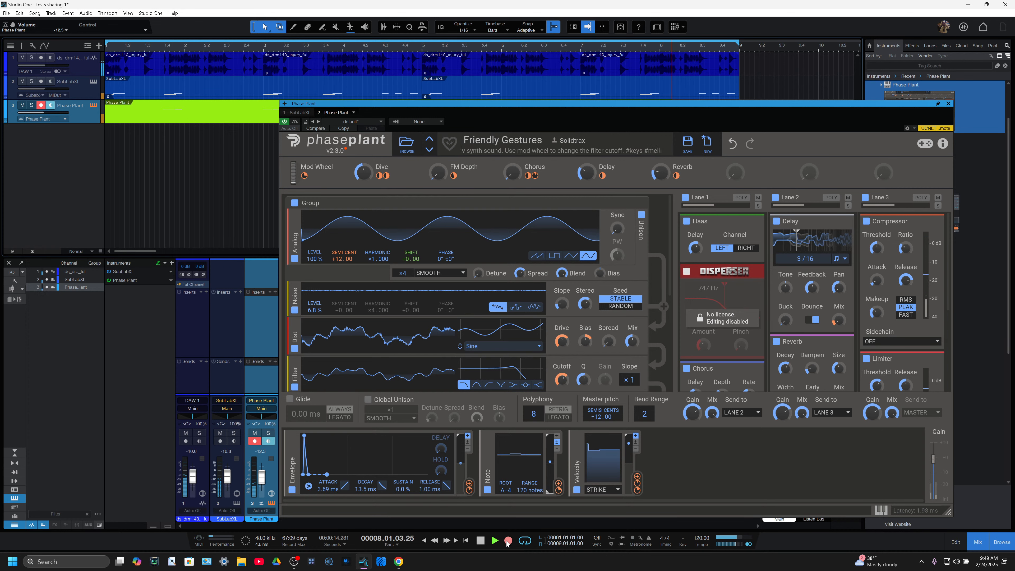
{"action": "key", "text": "space"}
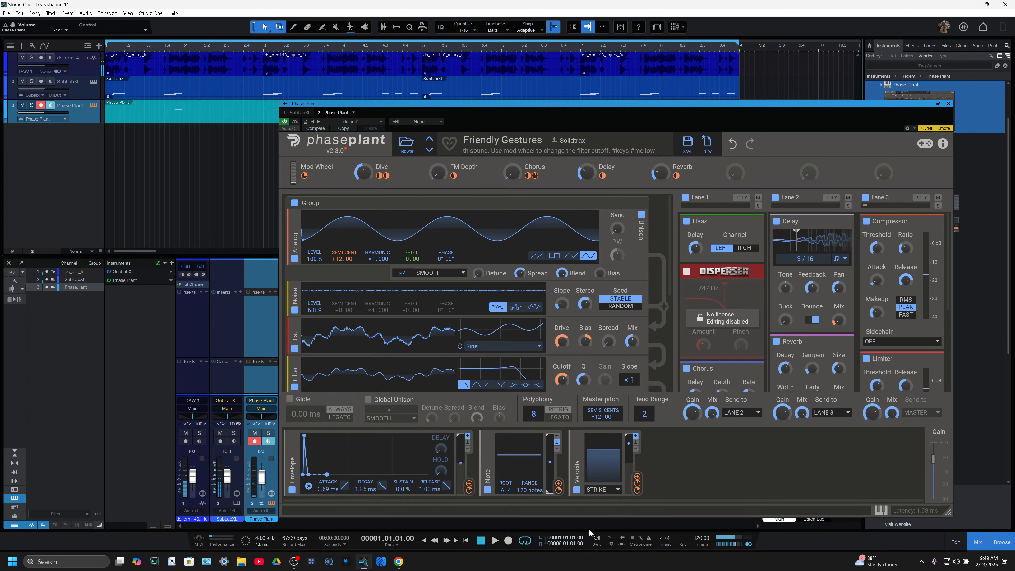
{"action": "left_click", "coordinate": [948, 104]}
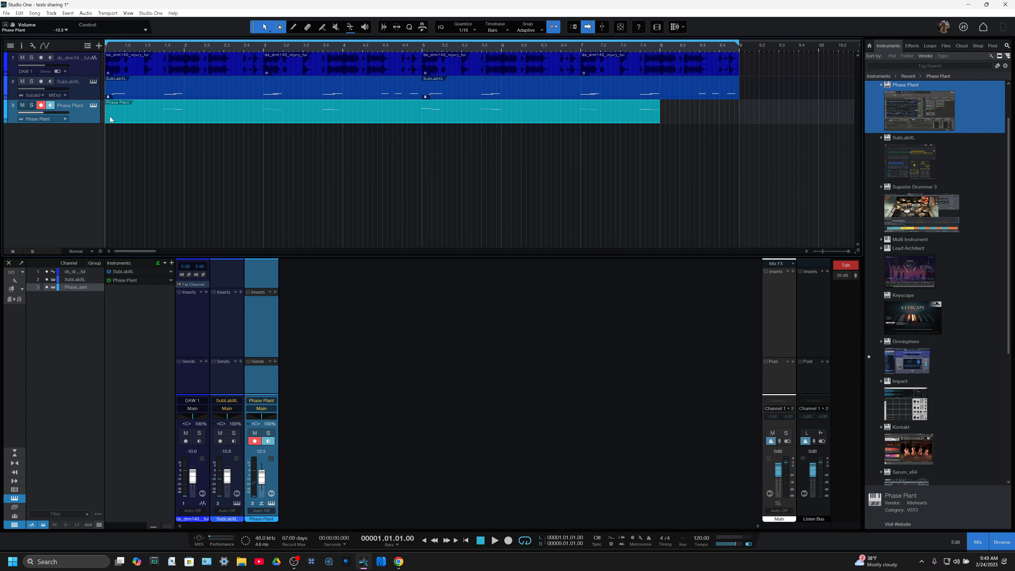
Step: Play back the song and trim the Phase Plant recording so that it starts at bar 5
{"action": "key", "text": "space"}
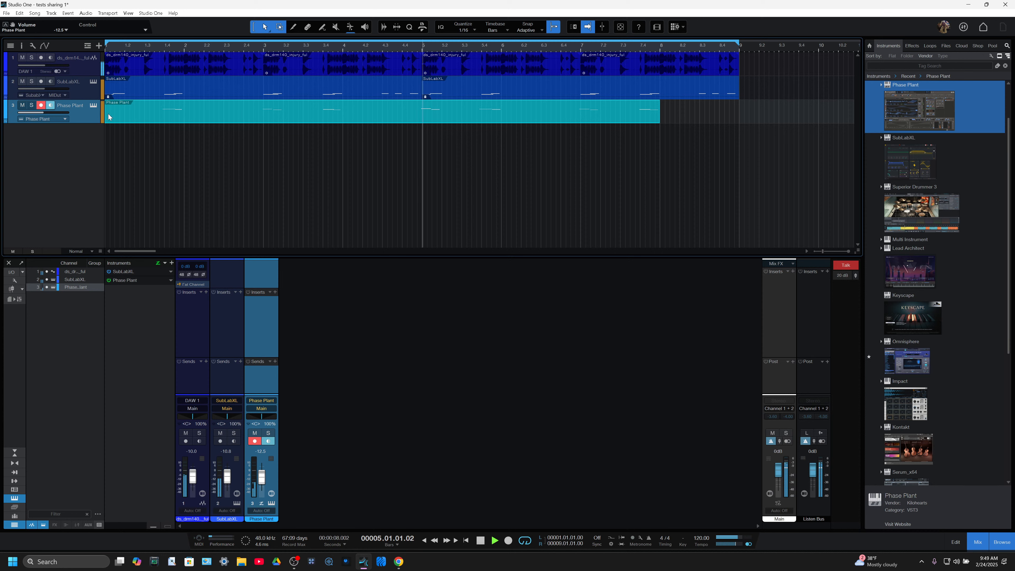
{"action": "left_click_drag", "start_coordinate": [109, 115], "coordinate": [422, 133]}
{"action": "key", "text": "space"}
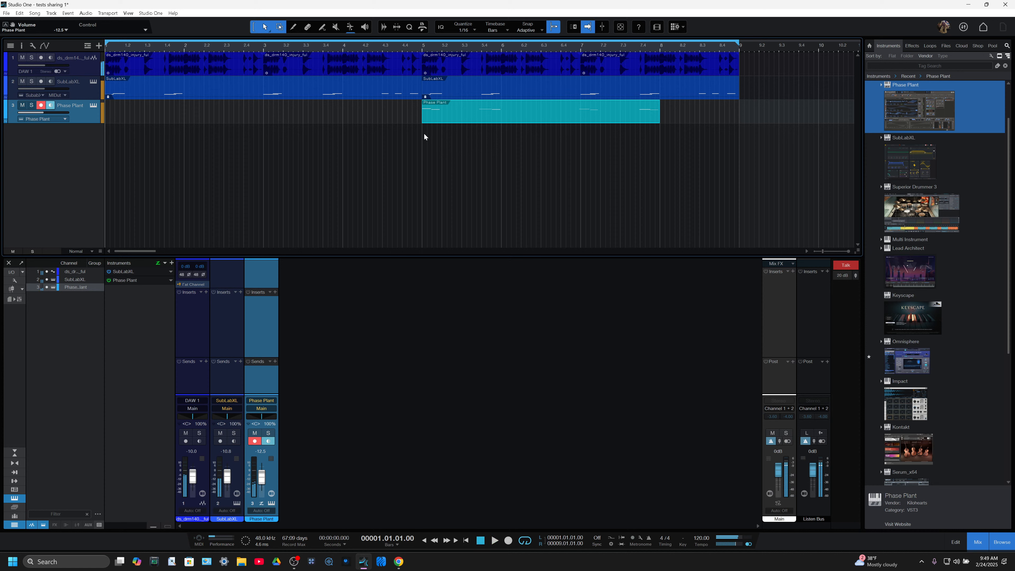
Step: Move the trimmed Phase Plant part to bar 1 and create a shared duplicate directly after it
{"action": "right_click", "coordinate": [449, 120]}
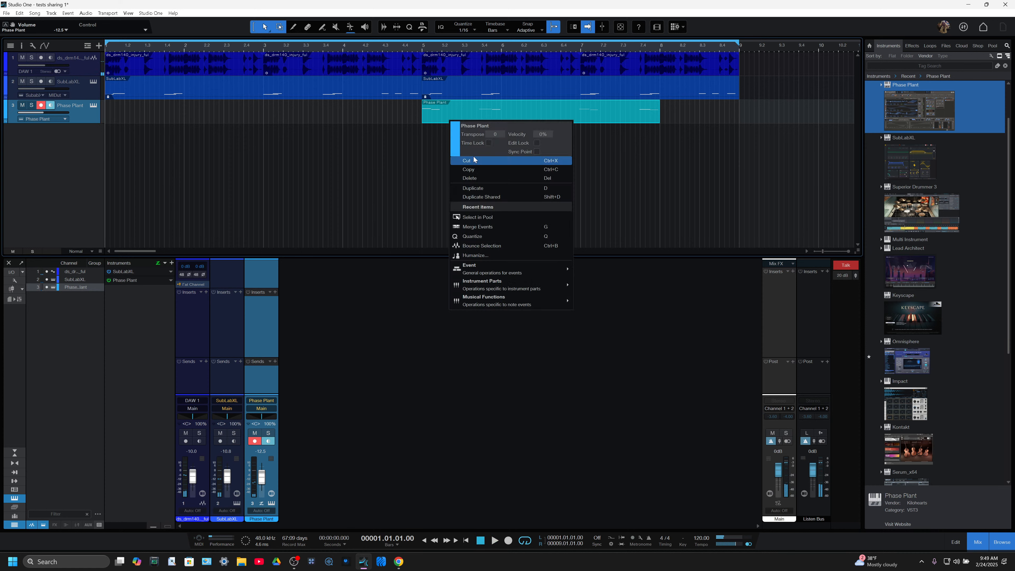
{"action": "left_click", "coordinate": [523, 239]}
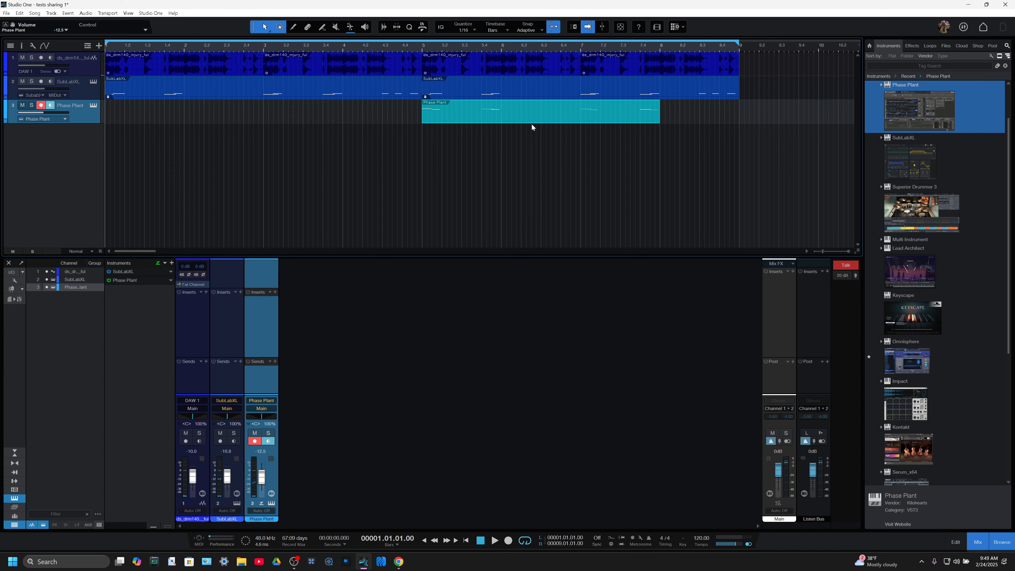
{"action": "left_click_drag", "start_coordinate": [533, 120], "coordinate": [212, 108]}
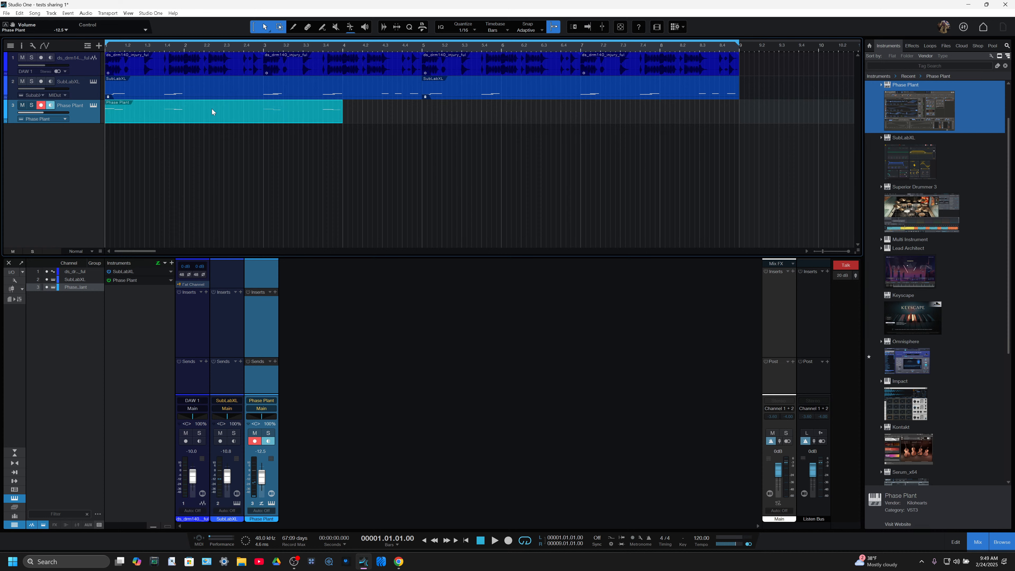
{"action": "key", "text": "d"}
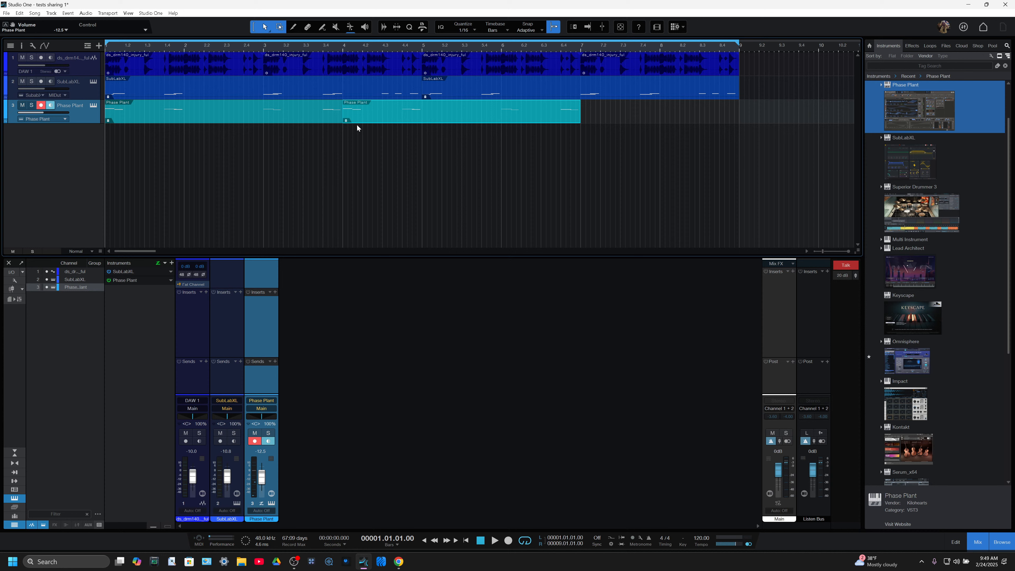
Step: Move the second Phase Plant part so that it starts at bar 5, play the song, and stop playback
{"action": "left_click_drag", "start_coordinate": [362, 120], "coordinate": [441, 123]}
{"action": "key", "text": "space"}
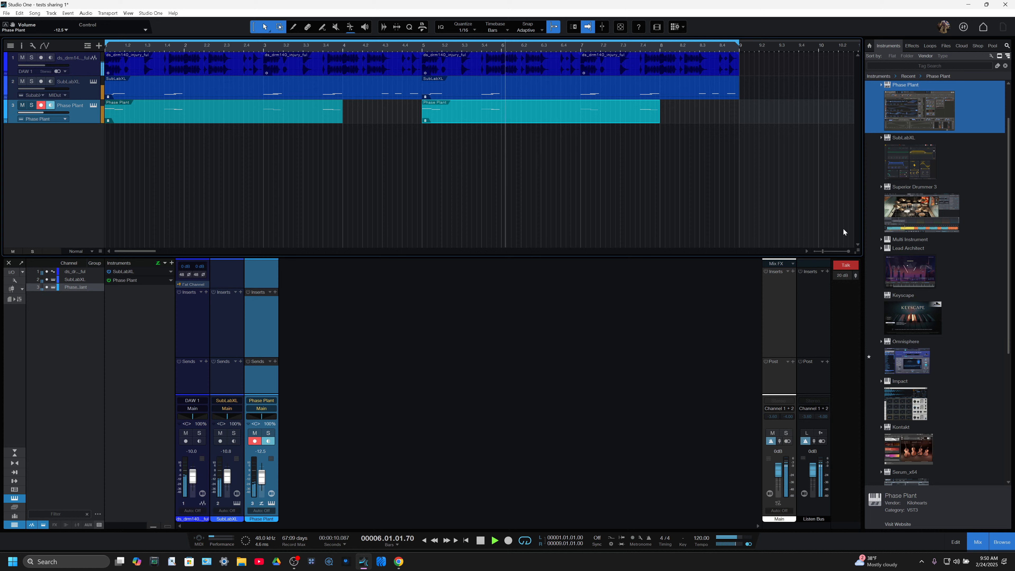
{"action": "key", "text": "space"}
{"action": "scroll", "coordinate": [953, 308], "scroll_direction": "down", "scroll_amount": 5}
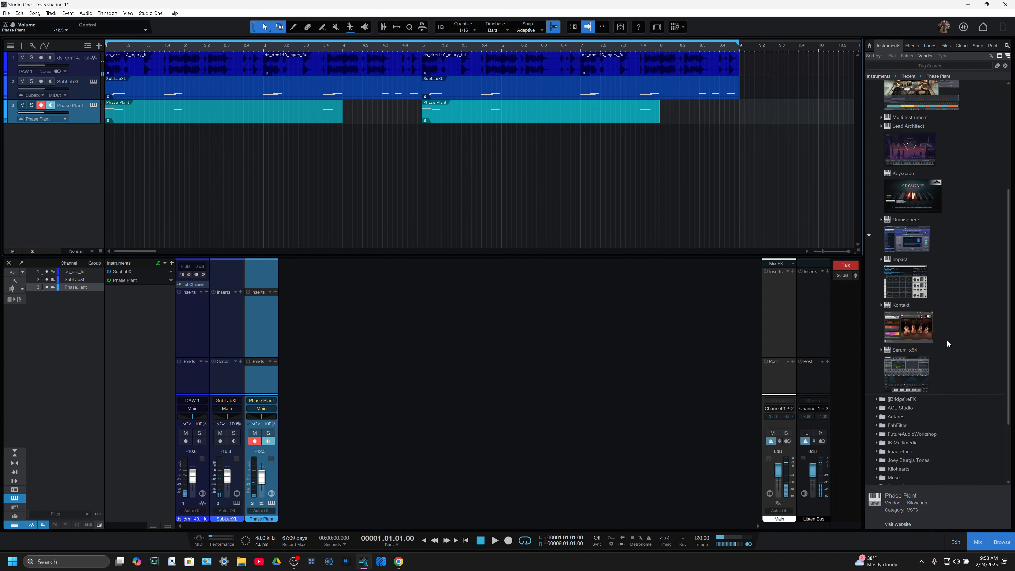
{"action": "scroll", "coordinate": [942, 335], "scroll_direction": "down", "scroll_amount": 1}
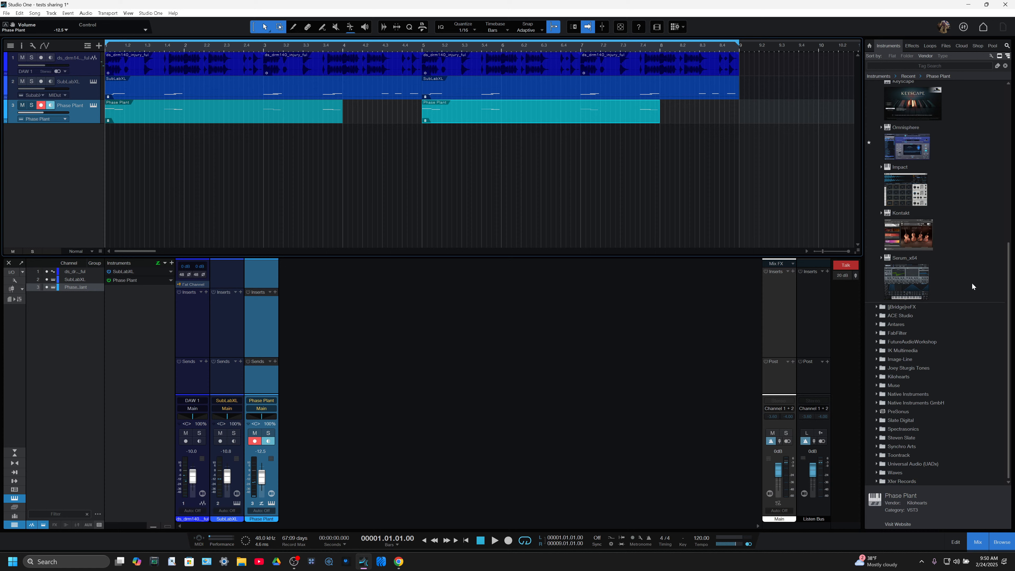
{"action": "scroll", "coordinate": [948, 301], "scroll_direction": "up", "scroll_amount": 3}
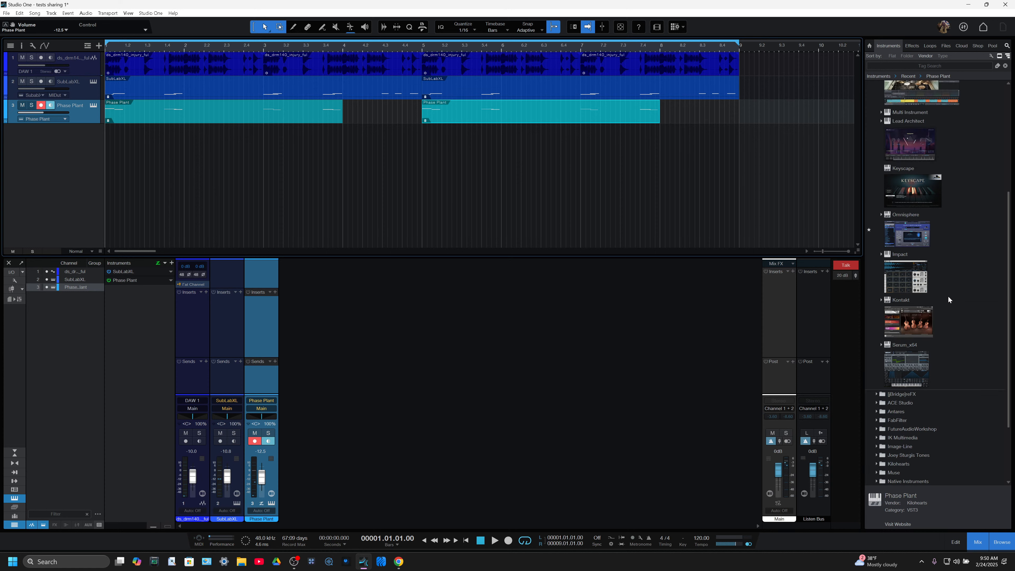
{"action": "scroll", "coordinate": [948, 296], "scroll_direction": "up", "scroll_amount": 3}
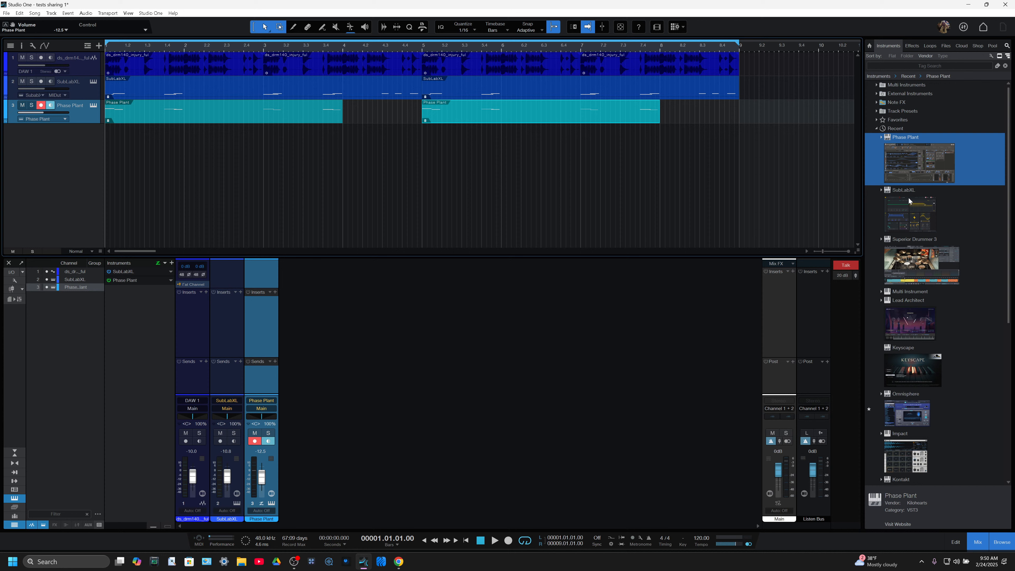
Step: Clear the effects search filter and add Fortin NTS Suite from the recently used effects on a new audio track
{"action": "left_click", "coordinate": [903, 51]}
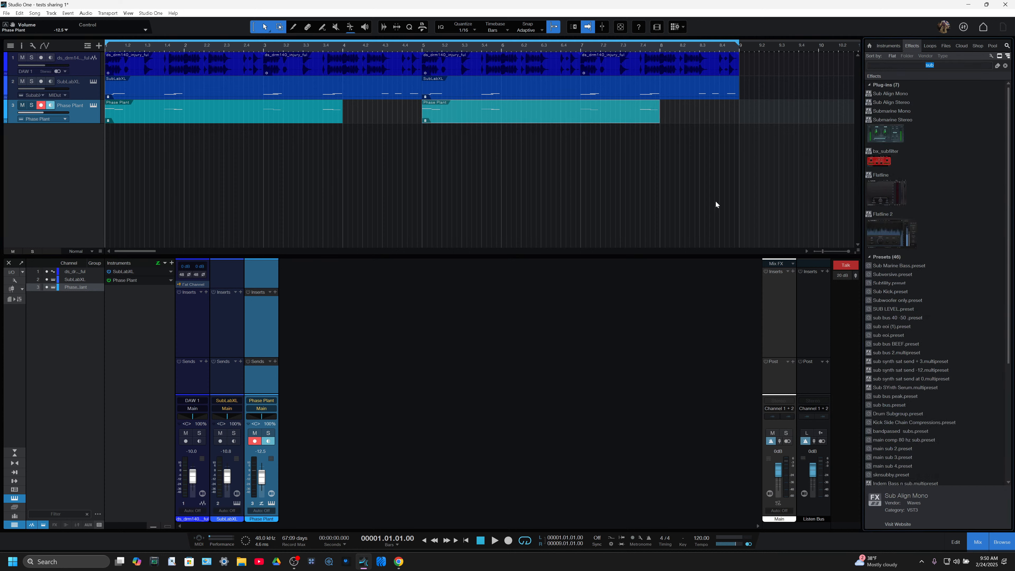
{"action": "scroll", "coordinate": [971, 276], "scroll_direction": "down", "scroll_amount": 6}
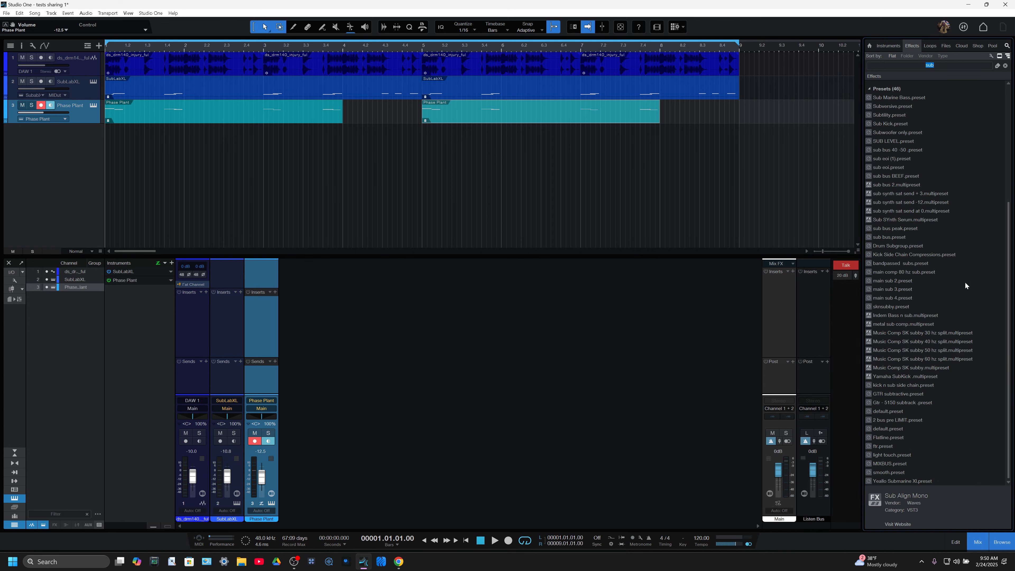
{"action": "scroll", "coordinate": [963, 278], "scroll_direction": "up", "scroll_amount": 2}
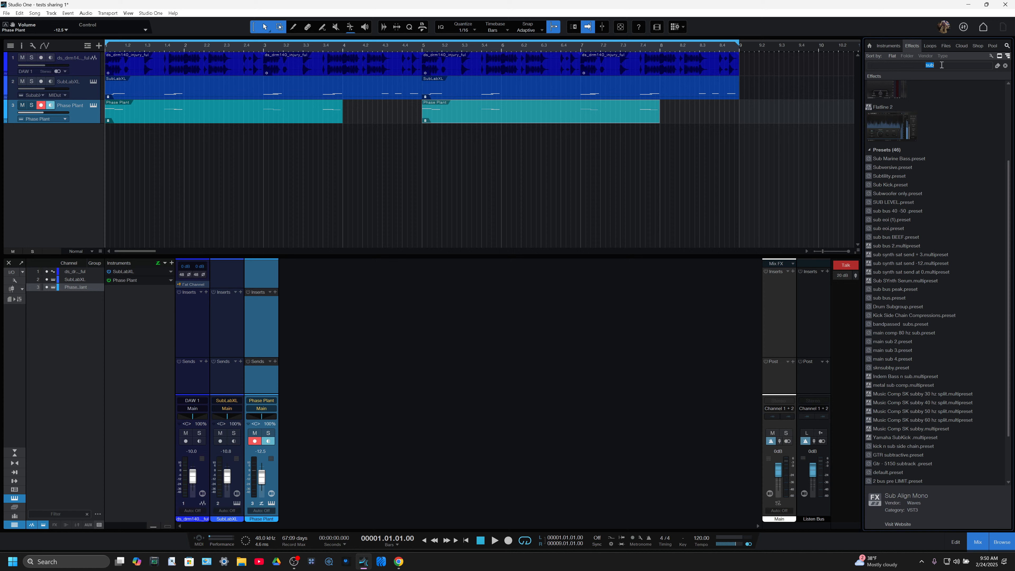
{"action": "left_click", "coordinate": [1005, 65]}
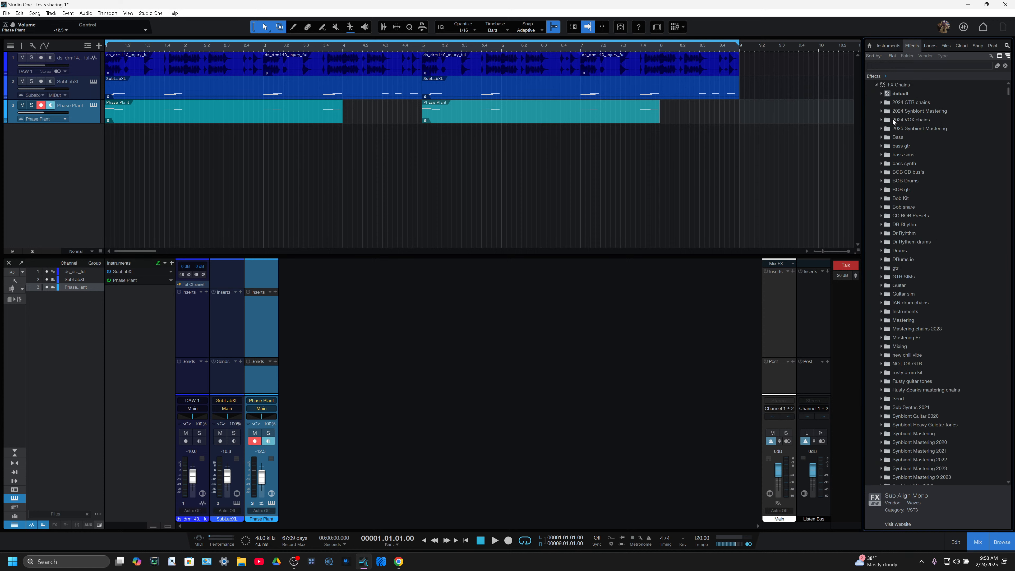
{"action": "left_click", "coordinate": [877, 85]}
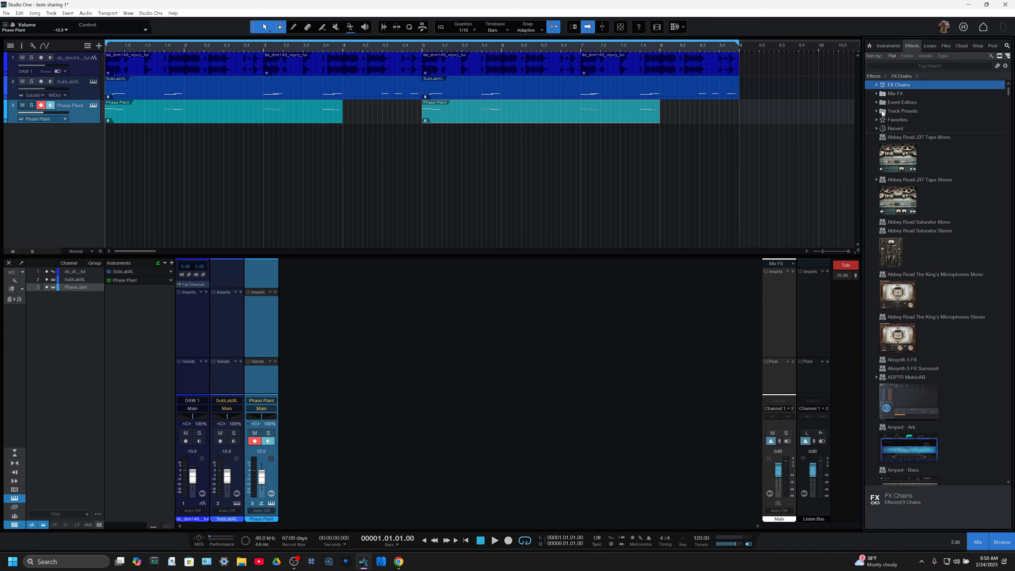
{"action": "left_click", "coordinate": [876, 128]}
{"action": "left_click_drag", "start_coordinate": [906, 168], "coordinate": [786, 187]}
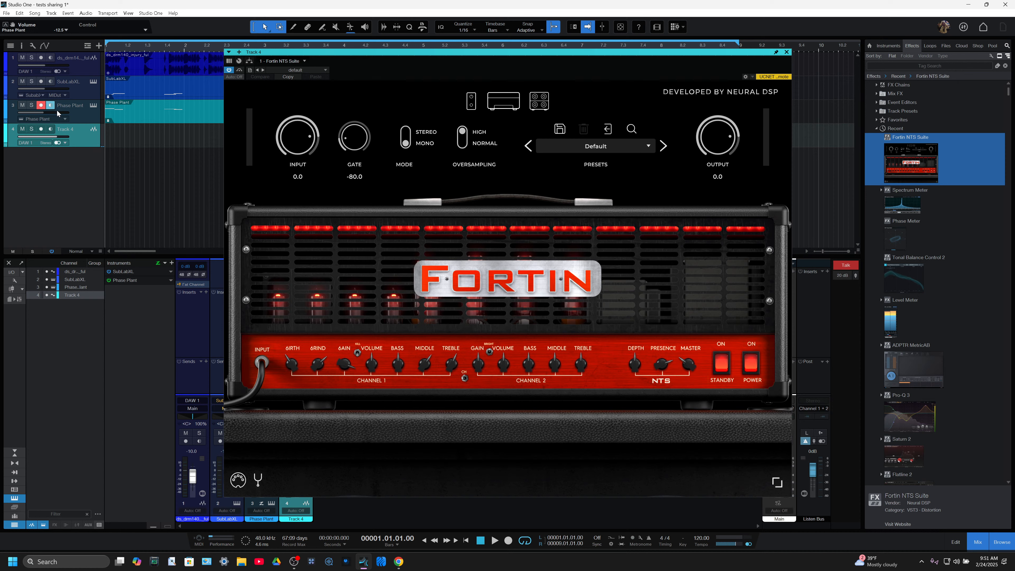
Step: Turn off monitoring on the Phase Plant track, rename the new audio track as gtr, and close the plug-in window
{"action": "left_click", "coordinate": [51, 106]}
{"action": "double_click", "coordinate": [68, 129]}
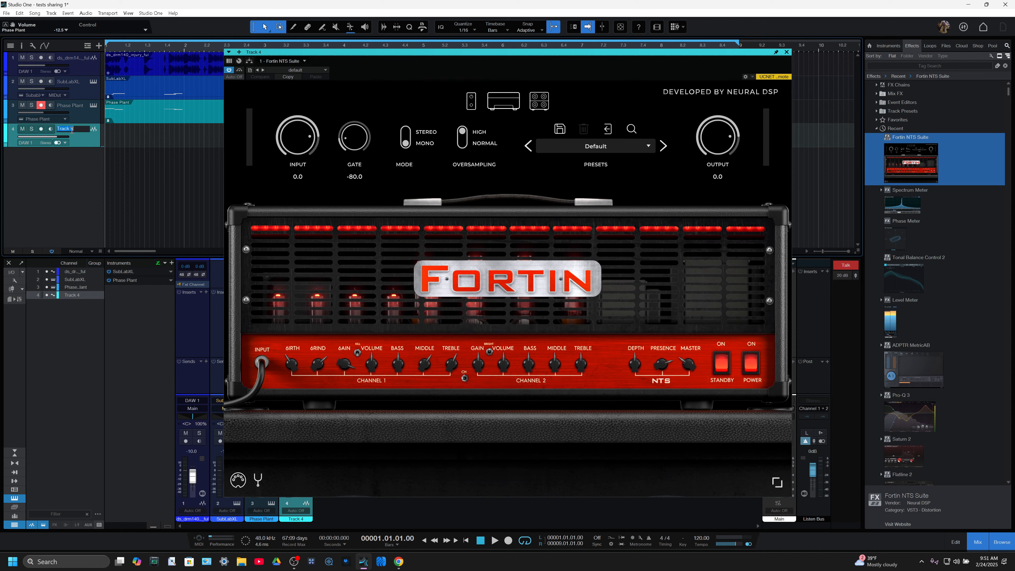
{"action": "type", "text": "gtr"}
{"action": "key", "text": "Return"}
{"action": "left_click", "coordinate": [598, 150]}
{"action": "left_click", "coordinate": [598, 151]}
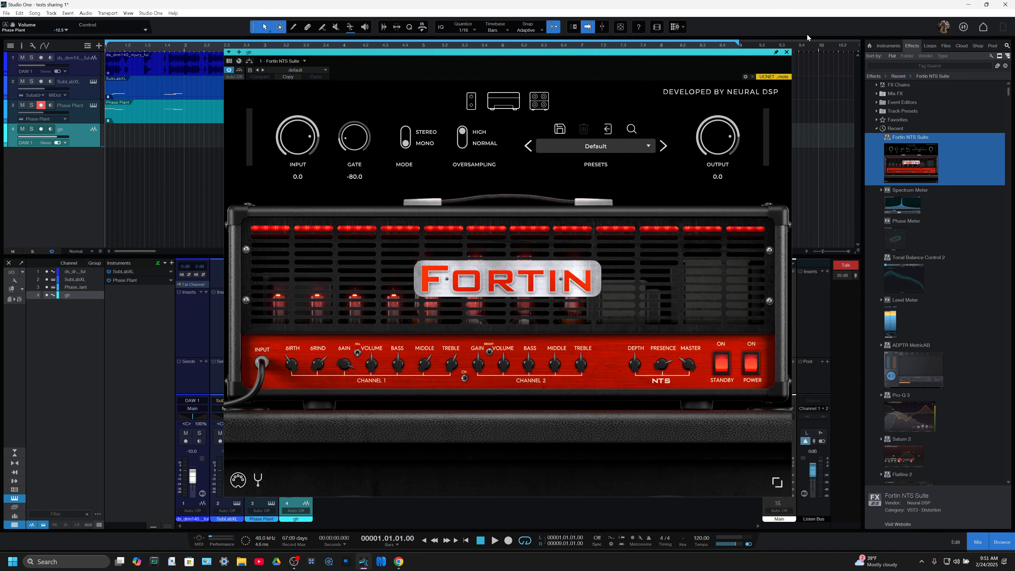
{"action": "left_click", "coordinate": [787, 52]}
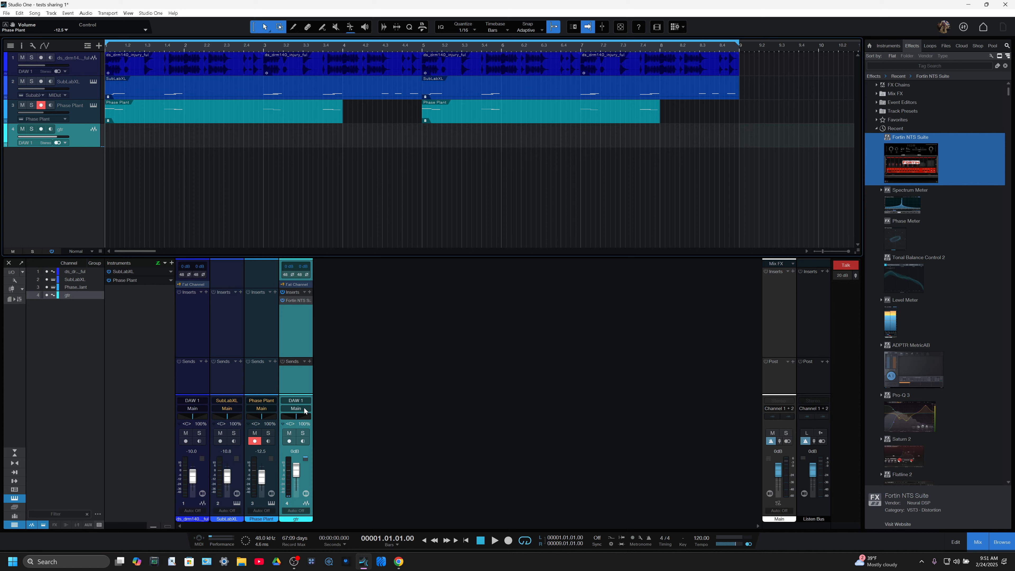
Step: Set the gtr track's input to 16 GTR RNDI and turn on its input monitoring
{"action": "left_click", "coordinate": [301, 400]}
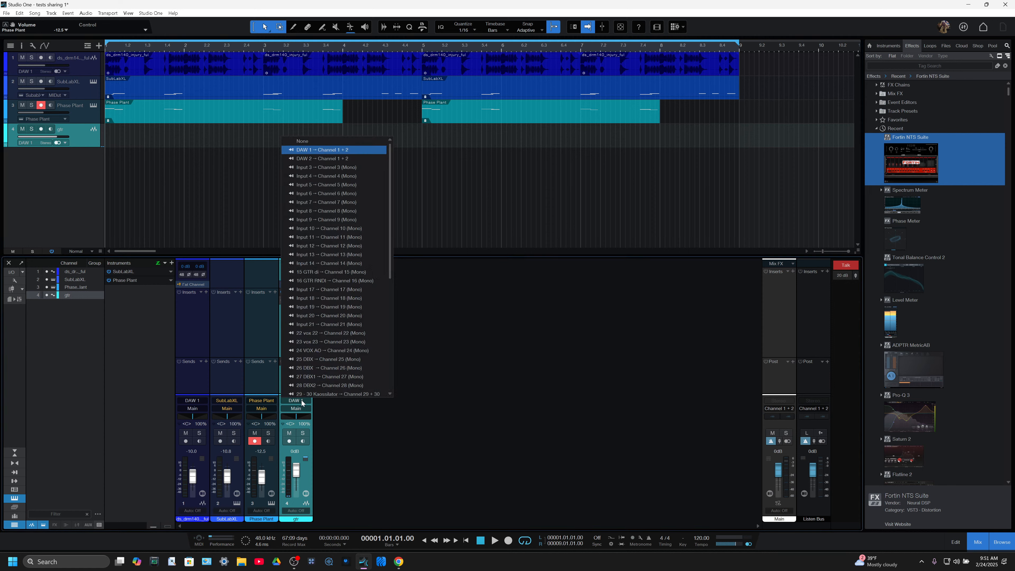
{"action": "left_click", "coordinate": [329, 279]}
{"action": "left_click", "coordinate": [303, 442]}
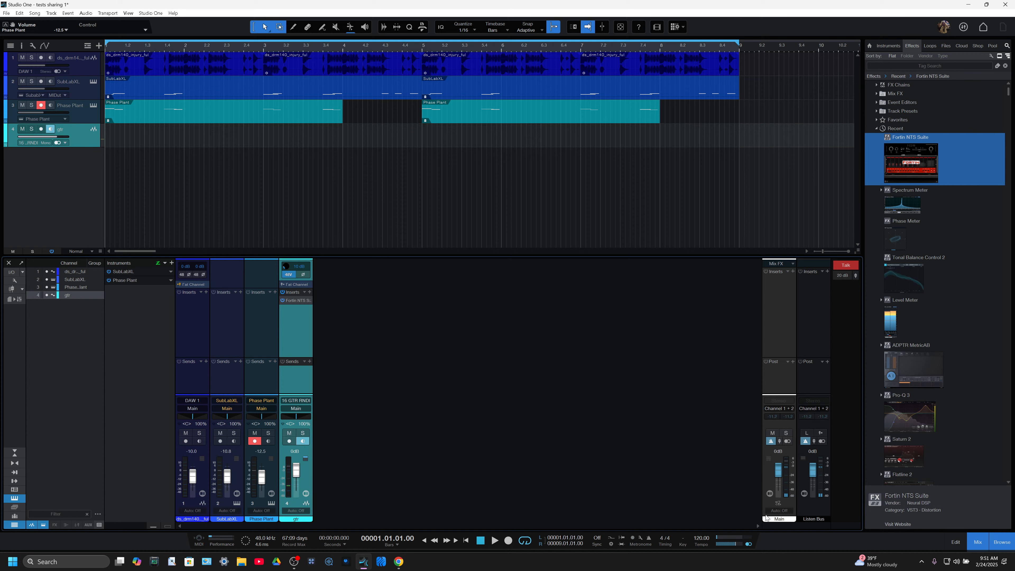
Step: Enable low-latency monitoring on the Main output and lower the gtr channel to about -14.3 dB with its monitoring switched off
{"action": "left_click", "coordinate": [778, 503]}
{"action": "left_click_drag", "start_coordinate": [294, 476], "coordinate": [296, 483]}
{"action": "left_click", "coordinate": [303, 441]}
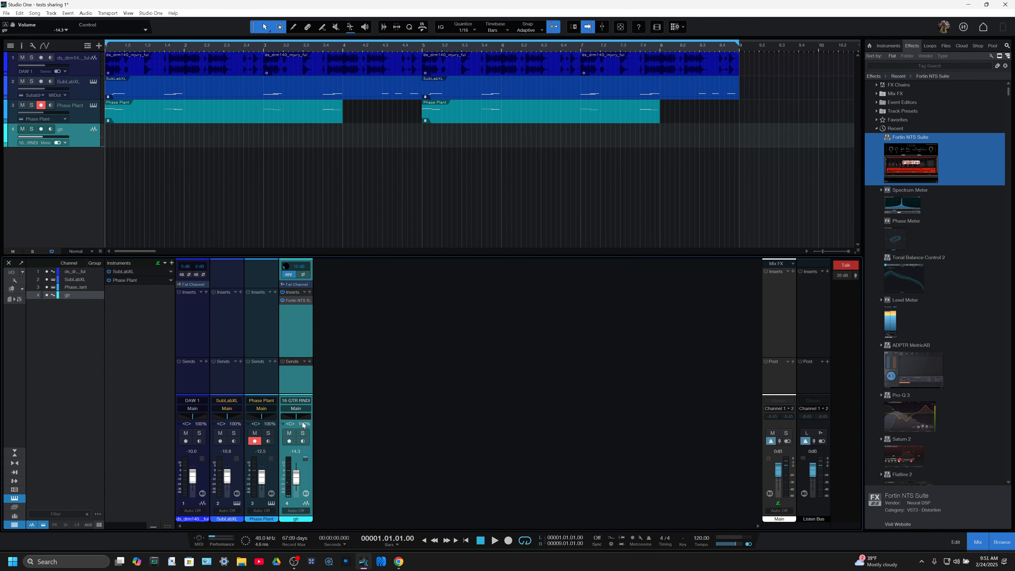
Step: Search the effects for amp and insert AmpliTube 5 after Fortin NTS Suite on the gtr channel
{"action": "left_click", "coordinate": [295, 299]}
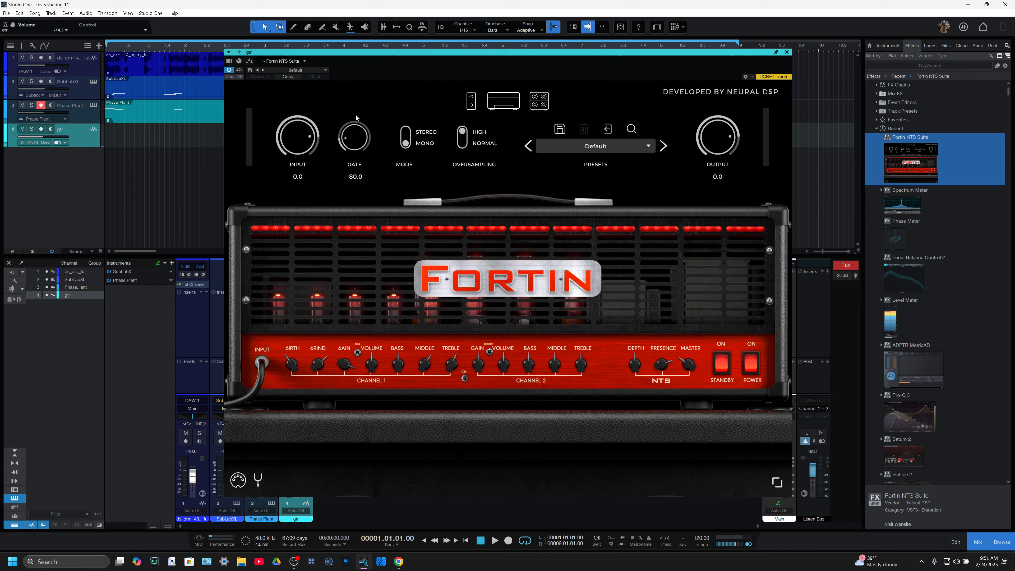
{"action": "left_click", "coordinate": [787, 52]}
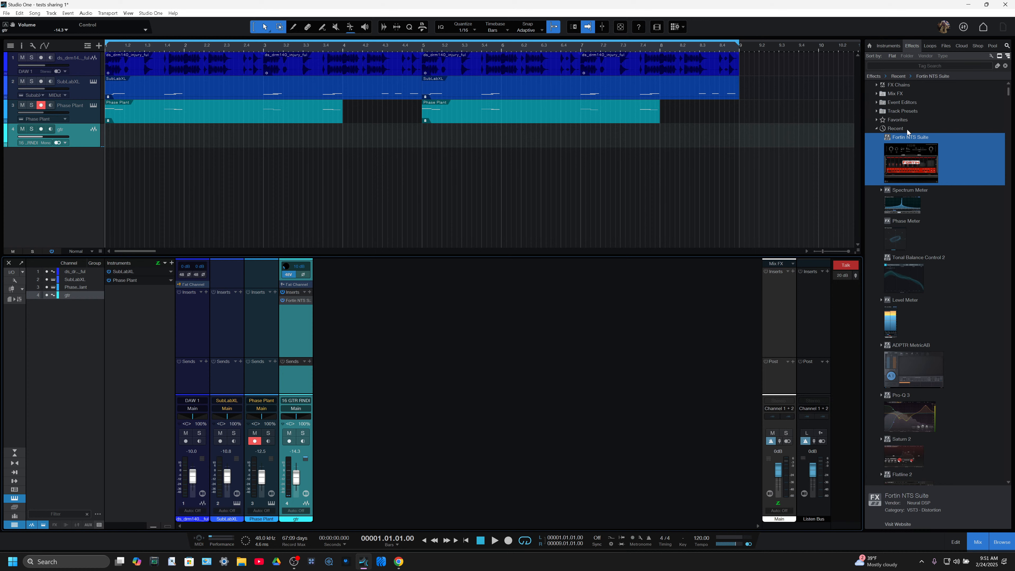
{"action": "left_click", "coordinate": [917, 66]}
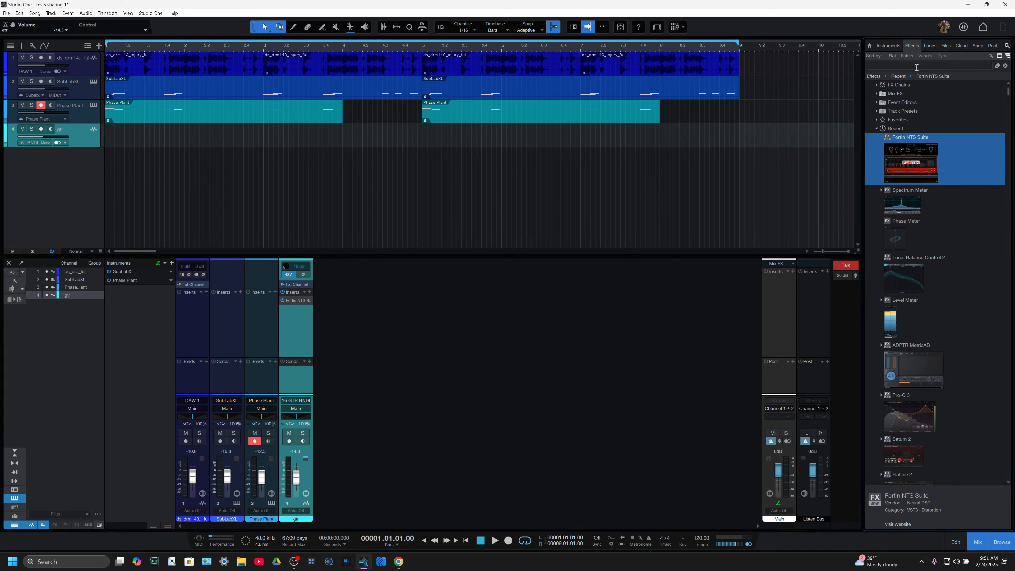
{"action": "type", "text": "amp"}
{"action": "key", "text": "Return"}
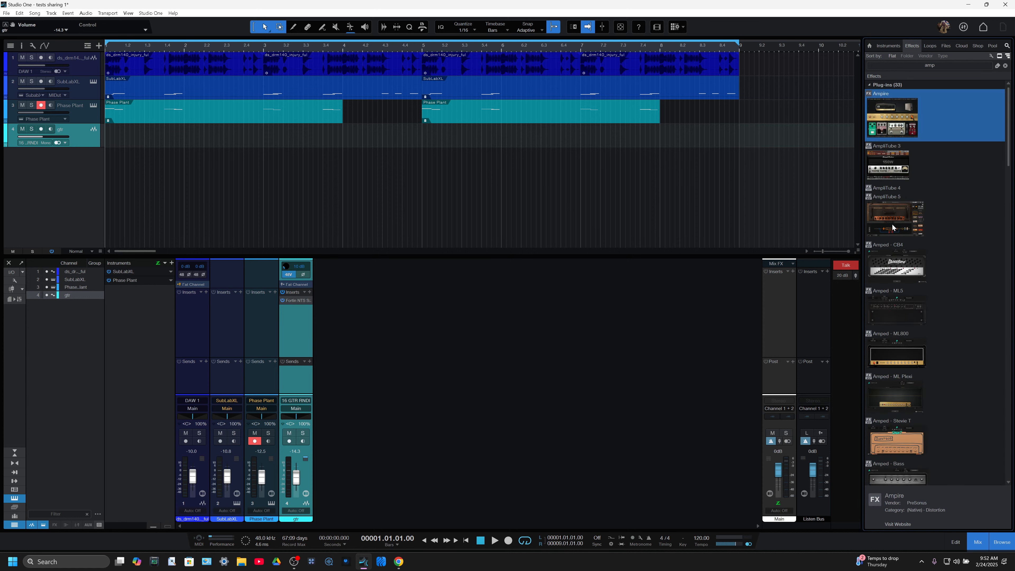
{"action": "left_click_drag", "start_coordinate": [892, 224], "coordinate": [303, 337]}
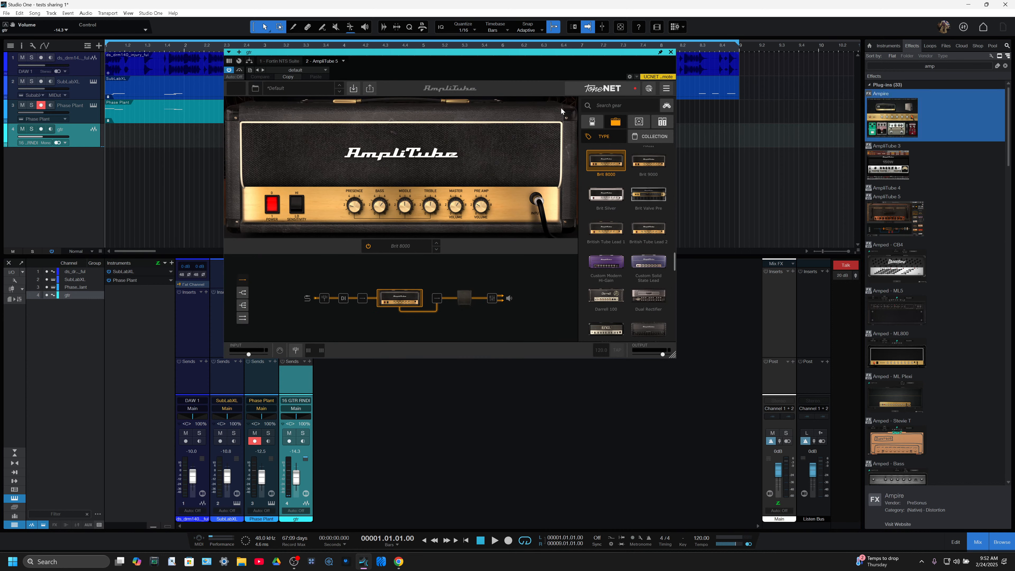
Step: Look through AmpliTube's amp collection and search its gear for clean
{"action": "scroll", "coordinate": [604, 209], "scroll_direction": "down", "scroll_amount": 2}
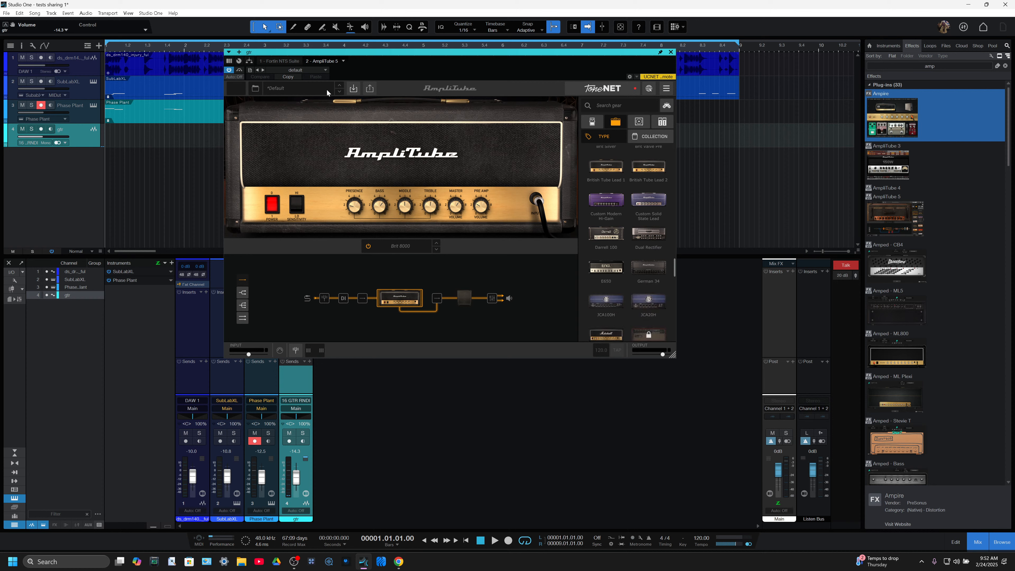
{"action": "scroll", "coordinate": [608, 238], "scroll_direction": "down", "scroll_amount": 3}
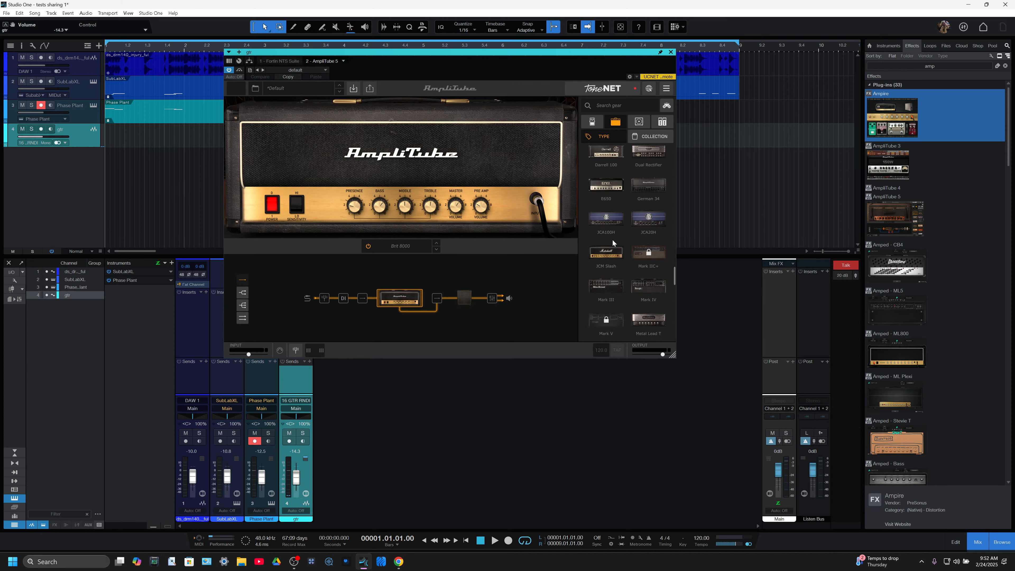
{"action": "left_click", "coordinate": [618, 107]}
{"action": "left_click", "coordinate": [613, 135]}
{"action": "left_click", "coordinate": [615, 107]}
{"action": "type", "text": "clean"}
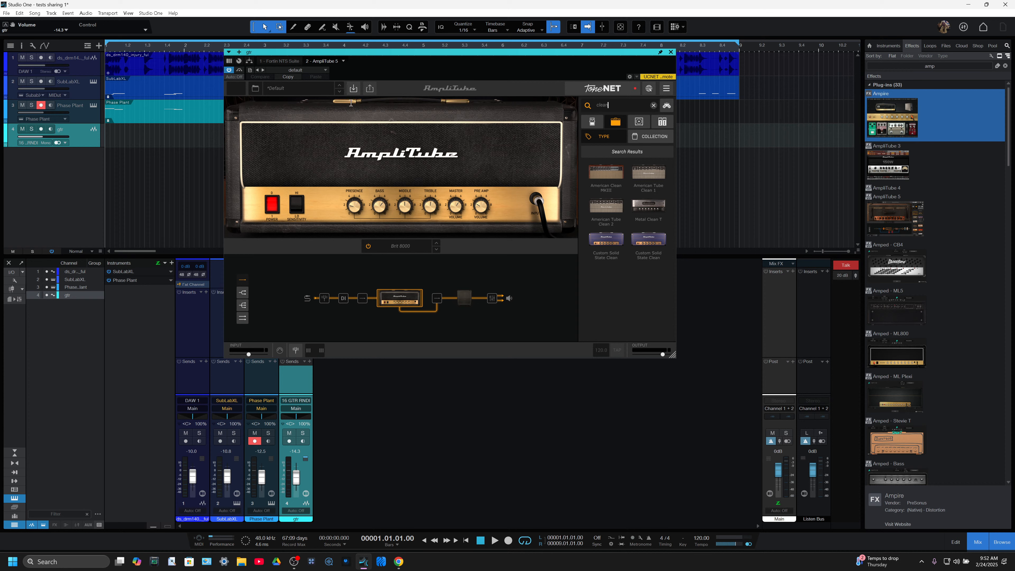
Step: Filter the AmpliTube 5 MAX presets by the Surf and Reggae genres and load Summers on the Moon
{"action": "left_click", "coordinate": [260, 90]}
{"action": "left_click", "coordinate": [259, 89]}
{"action": "left_click", "coordinate": [259, 89]}
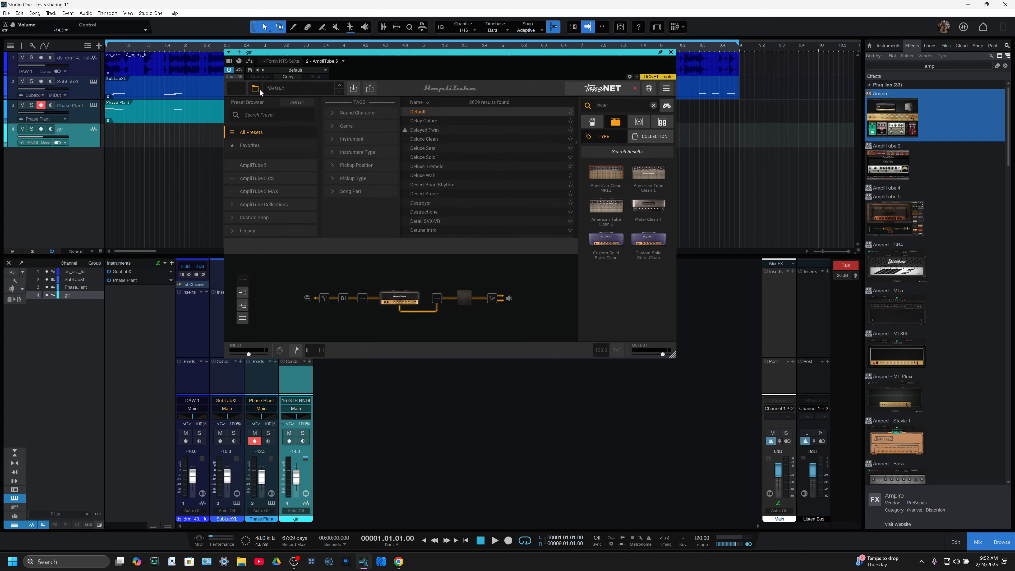
{"action": "left_click", "coordinate": [296, 190]}
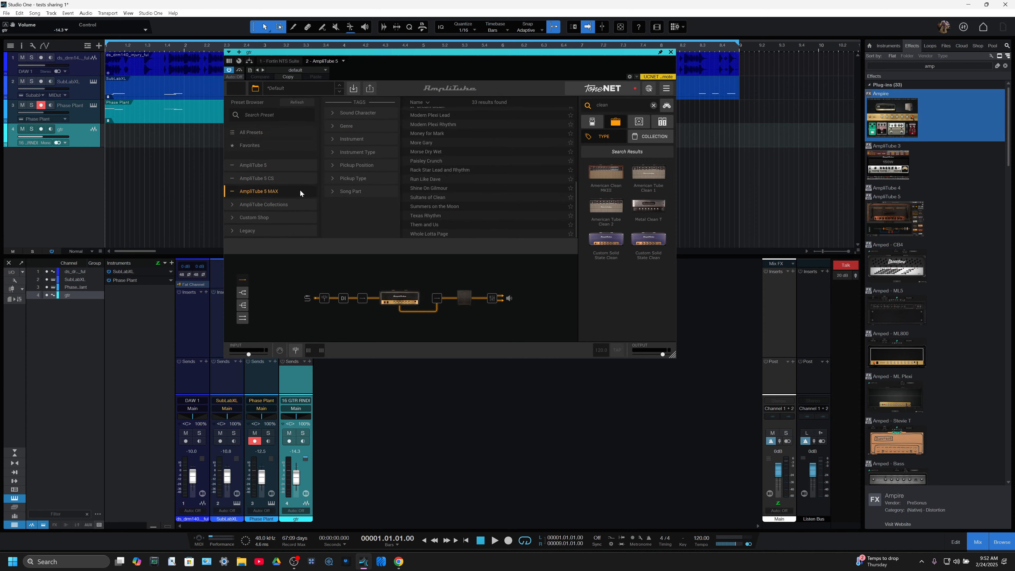
{"action": "left_click", "coordinate": [369, 126]}
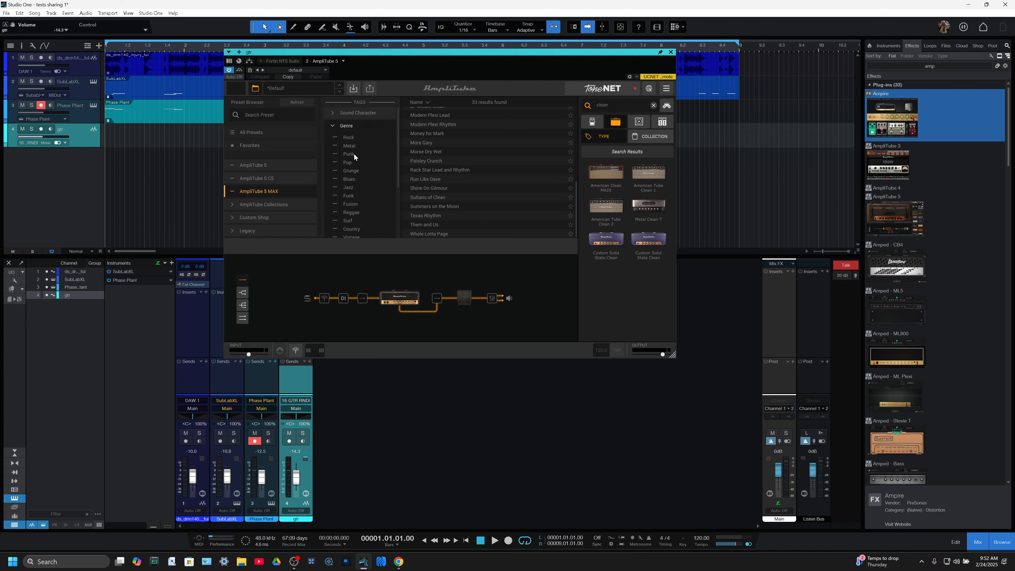
{"action": "scroll", "coordinate": [358, 192], "scroll_direction": "down", "scroll_amount": 3}
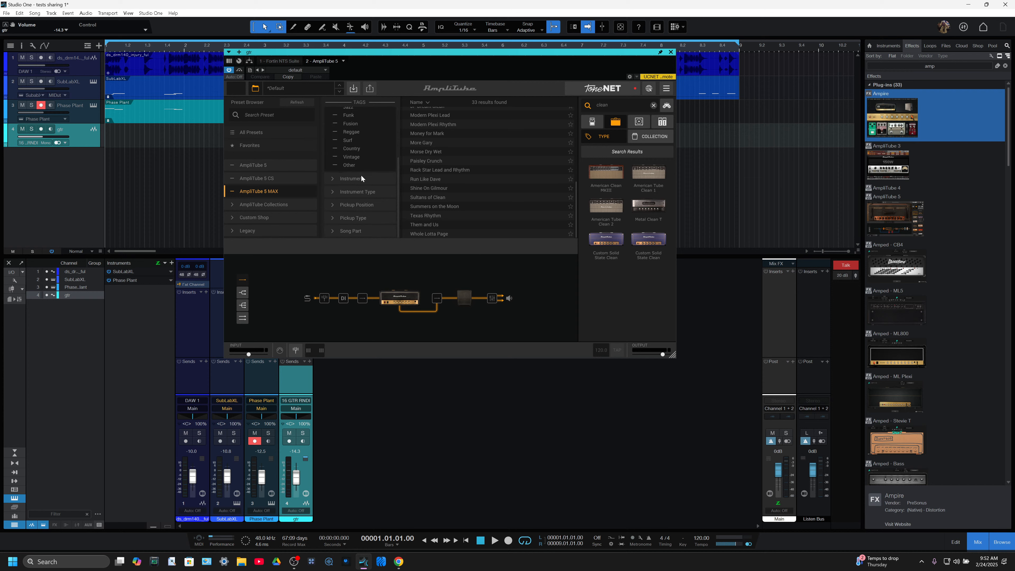
{"action": "left_click", "coordinate": [349, 140]}
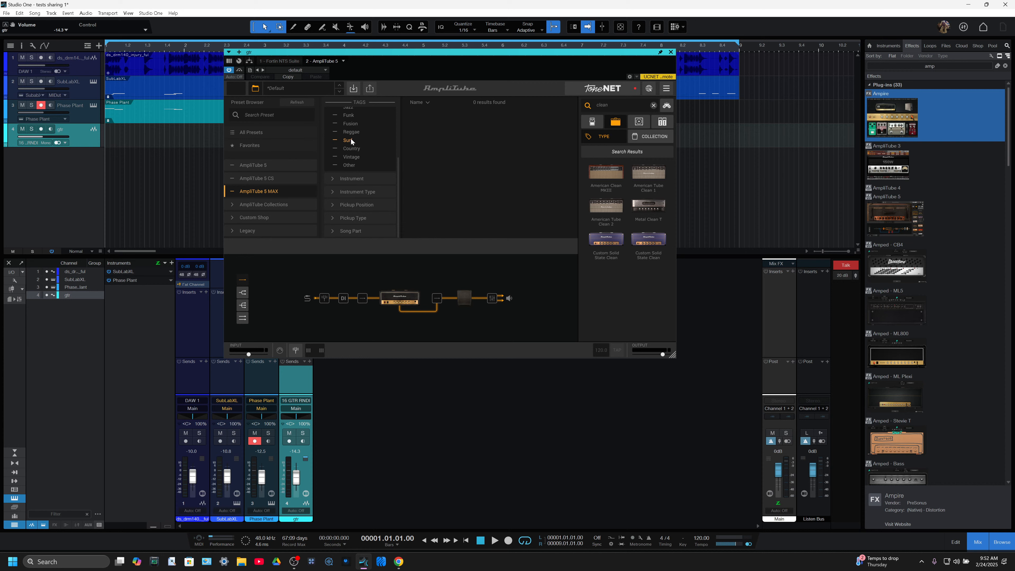
{"action": "left_click", "coordinate": [353, 133]}
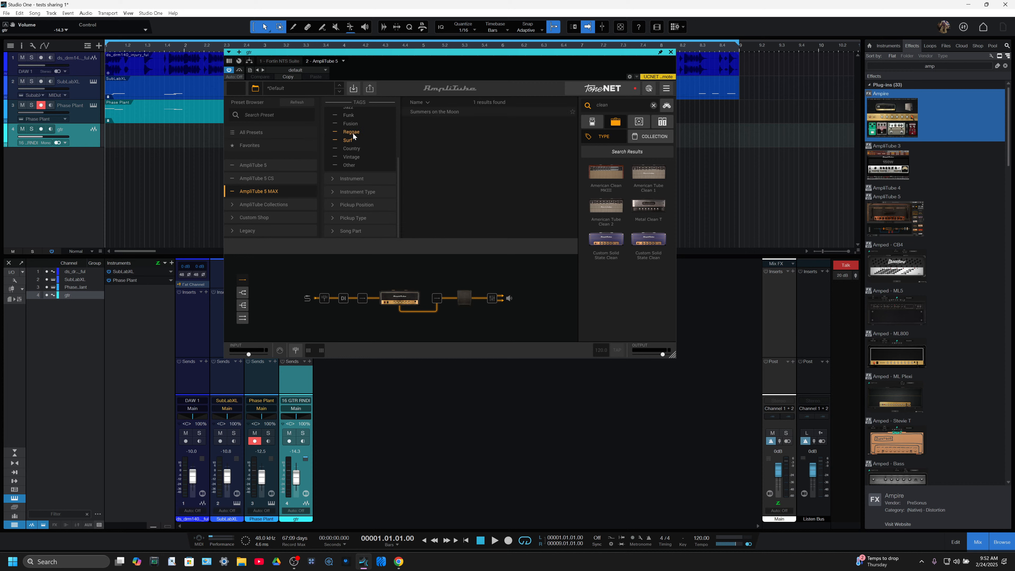
{"action": "left_click", "coordinate": [450, 112]}
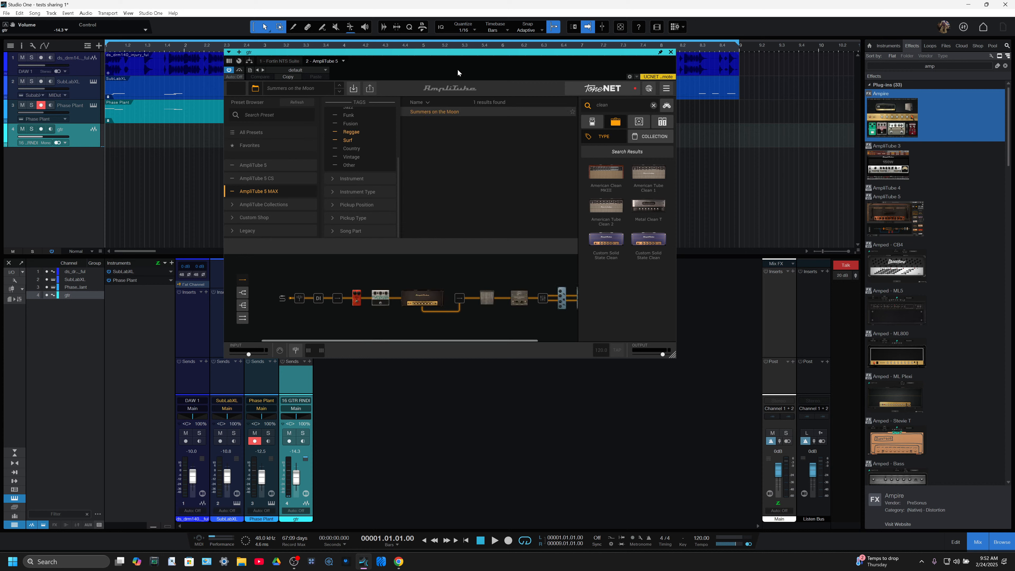
Step: Bypass Fortin NTS Suite on the gtr channel and play the song with the guitar monitored through AmpliTube 5
{"action": "left_click_drag", "start_coordinate": [454, 53], "coordinate": [787, 105]}
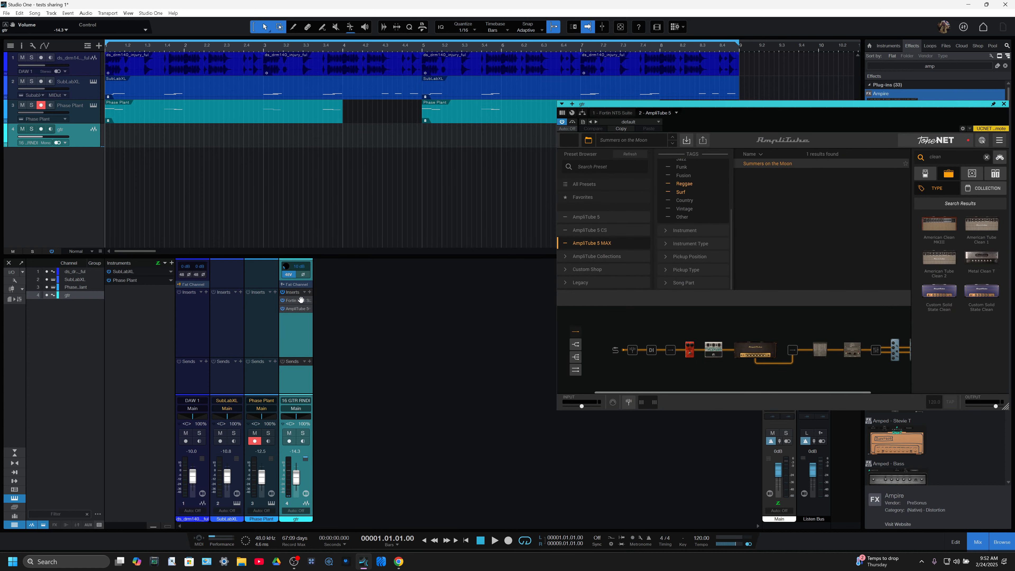
{"action": "left_click", "coordinate": [284, 300]}
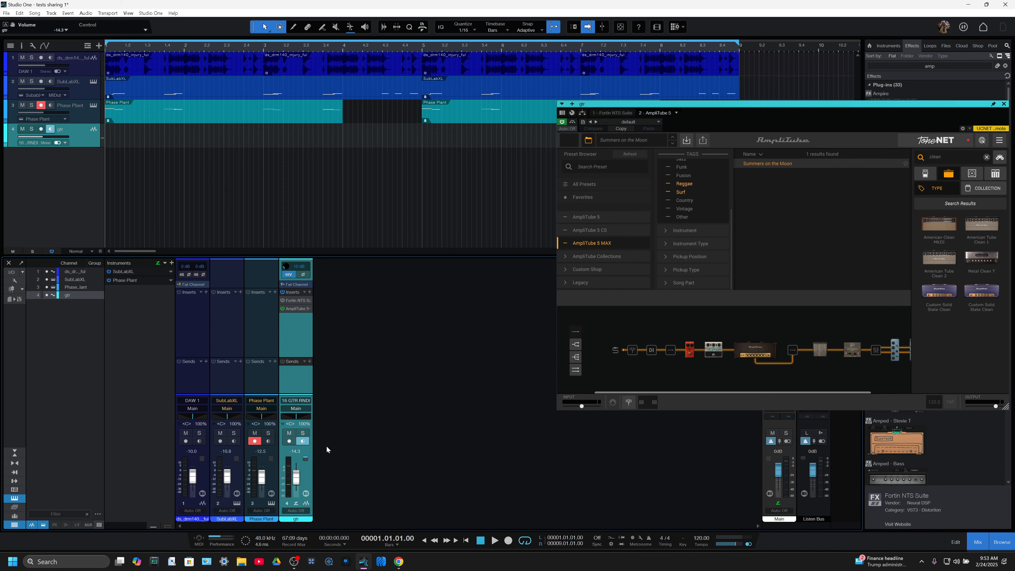
{"action": "left_click", "coordinate": [494, 542]}
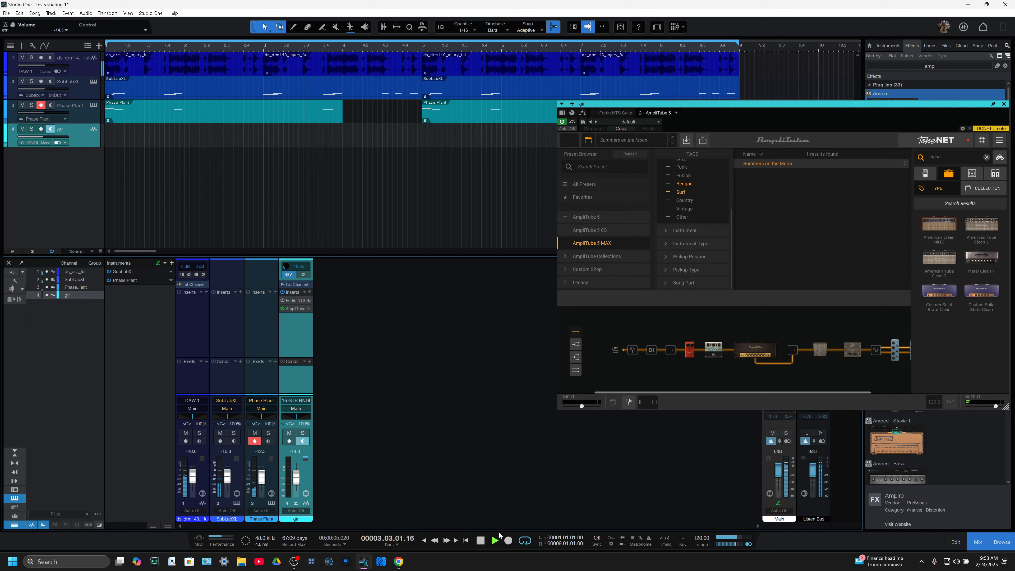
Step: Stop playback, disarm Phase Plant, arm the gtr track and record looped guitar takes over the song
{"action": "left_click", "coordinate": [495, 543]}
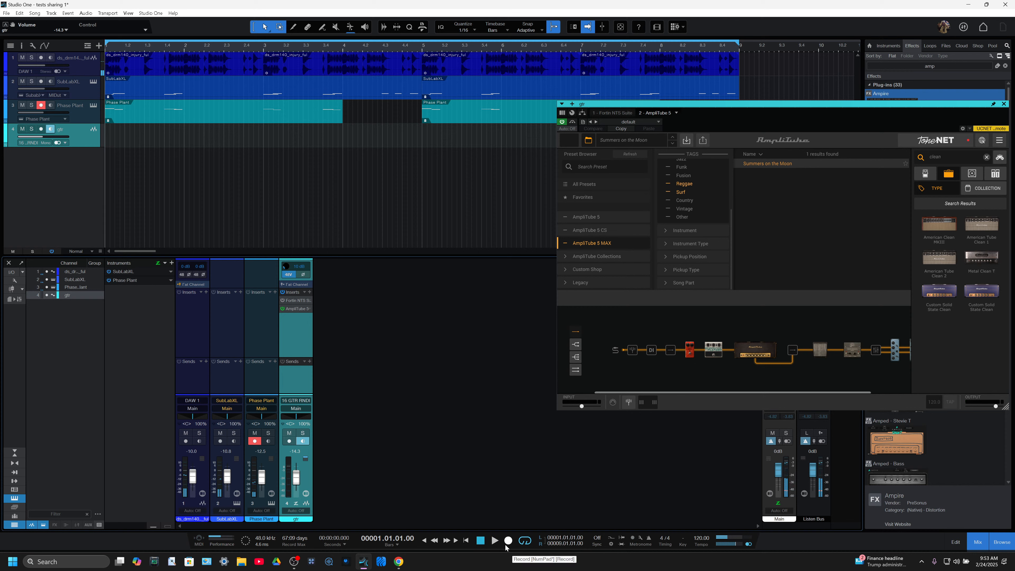
{"action": "left_click", "coordinate": [257, 440]}
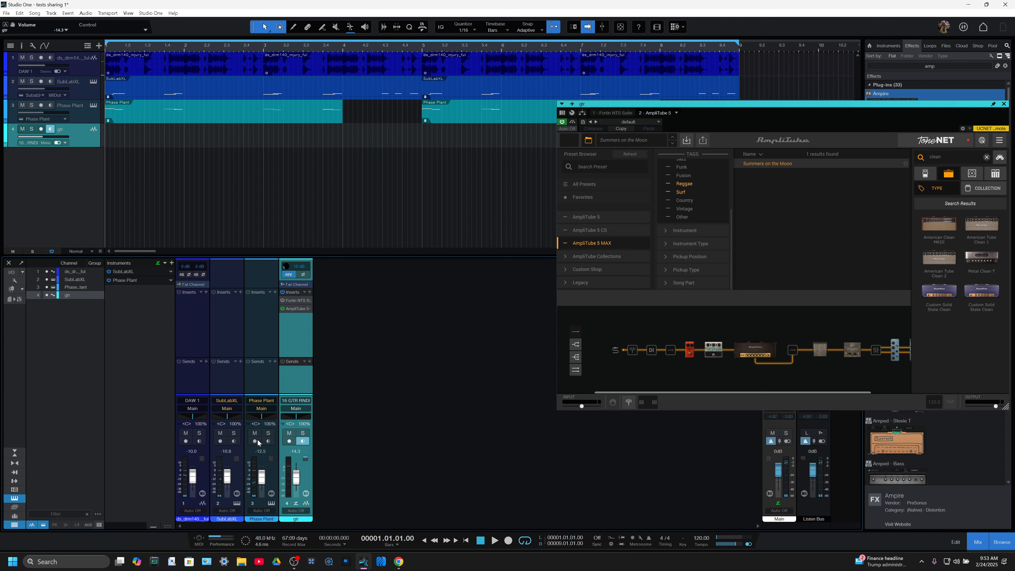
{"action": "left_click", "coordinate": [287, 442]}
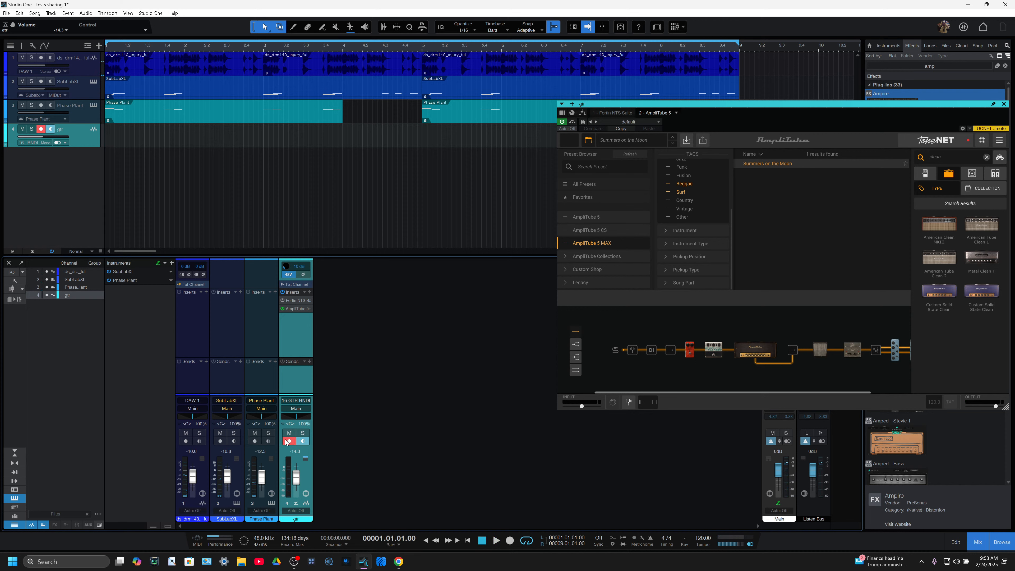
{"action": "left_click", "coordinate": [509, 541]}
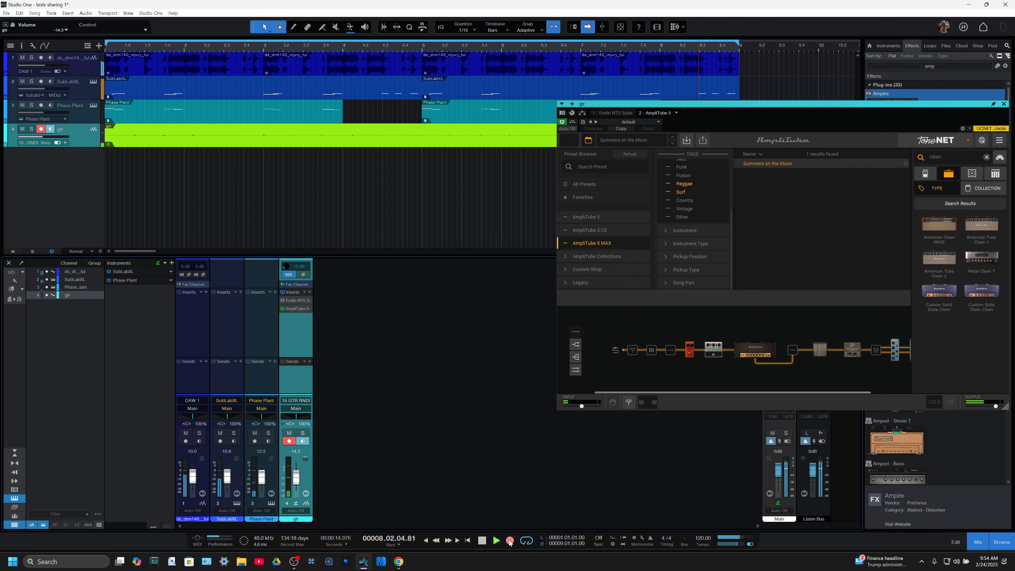
{"action": "key", "text": "space"}
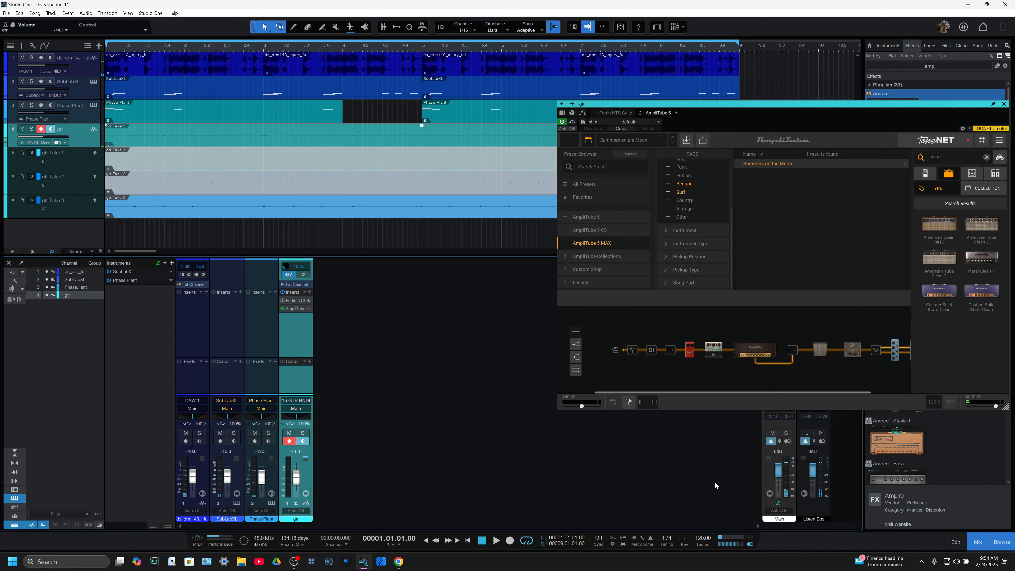
Step: Close the AmpliTube window, disarm the gtr track and save the song
{"action": "left_click", "coordinate": [1004, 104]}
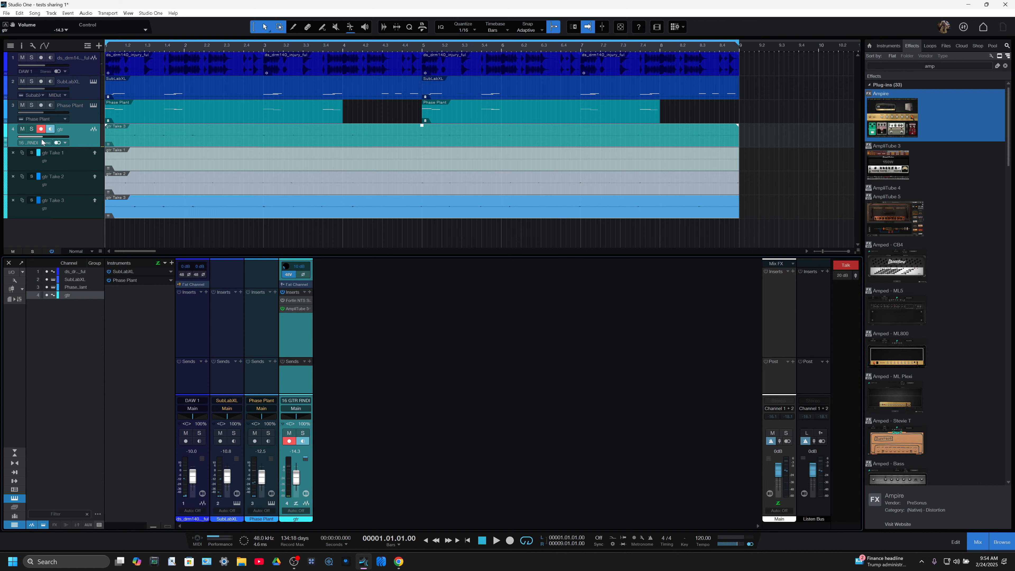
{"action": "left_click", "coordinate": [42, 129]}
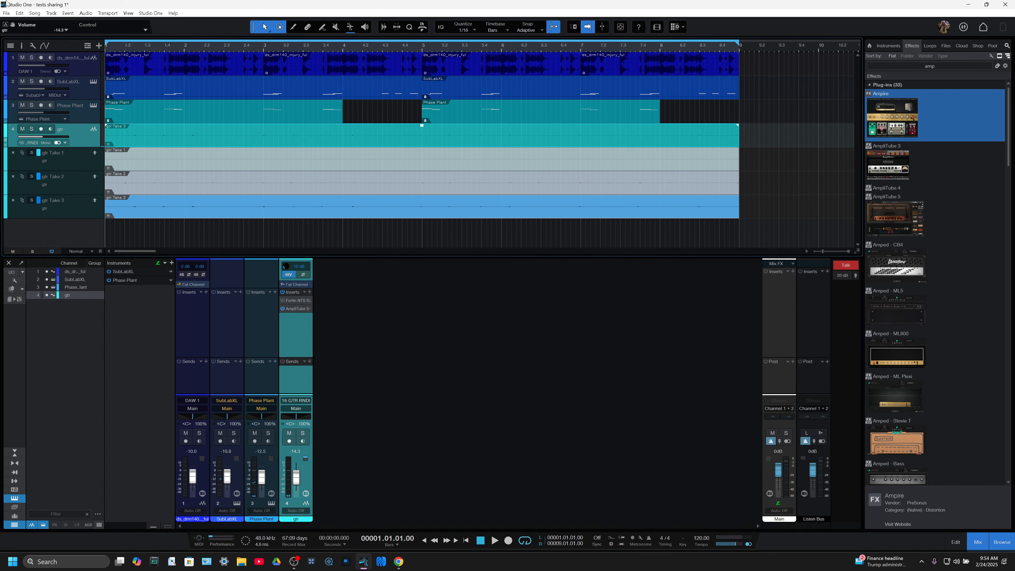
{"action": "left_click", "coordinate": [6, 13]}
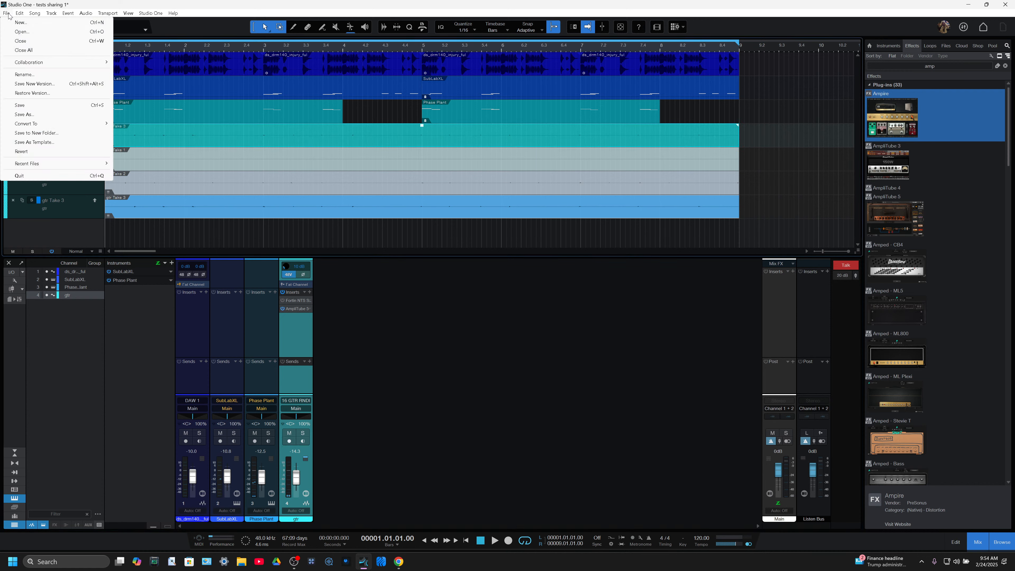
{"action": "left_click", "coordinate": [32, 104]}
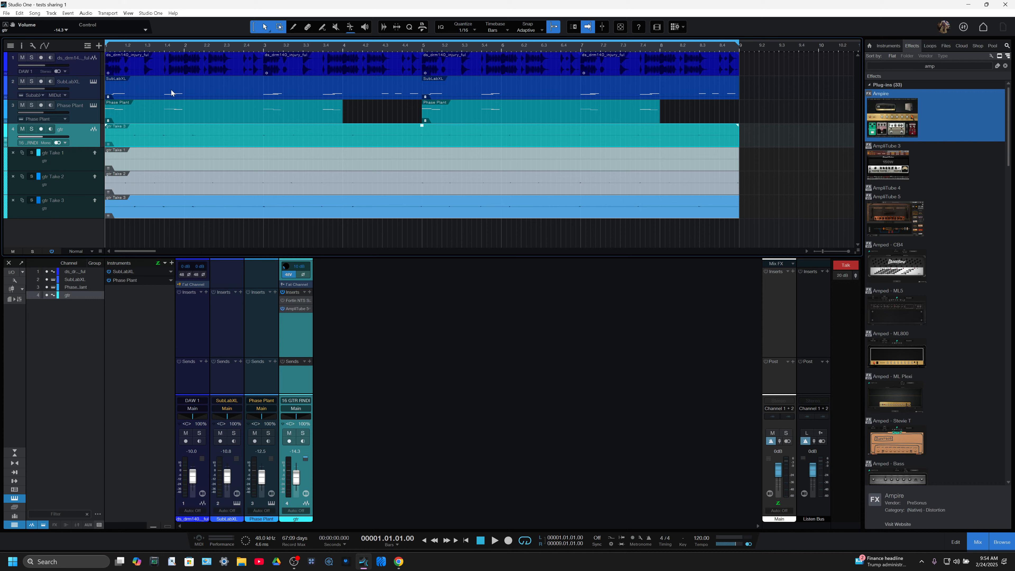
Step: Transform the SubLabXL track to audio with Render Inserts, Preserve Instrument Track State and Remove Instrument enabled
{"action": "left_click", "coordinate": [96, 94]}
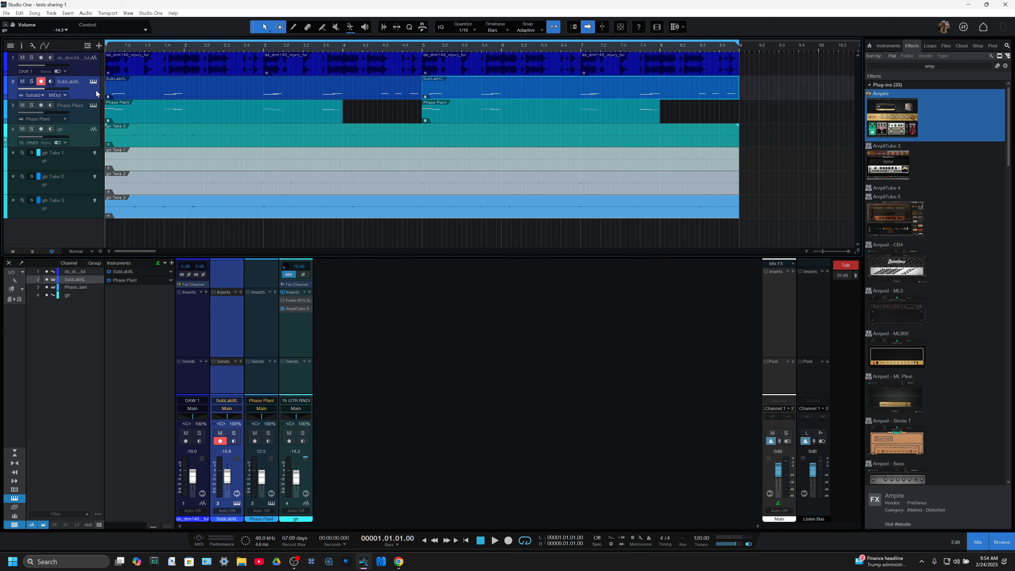
{"action": "right_click", "coordinate": [95, 94]}
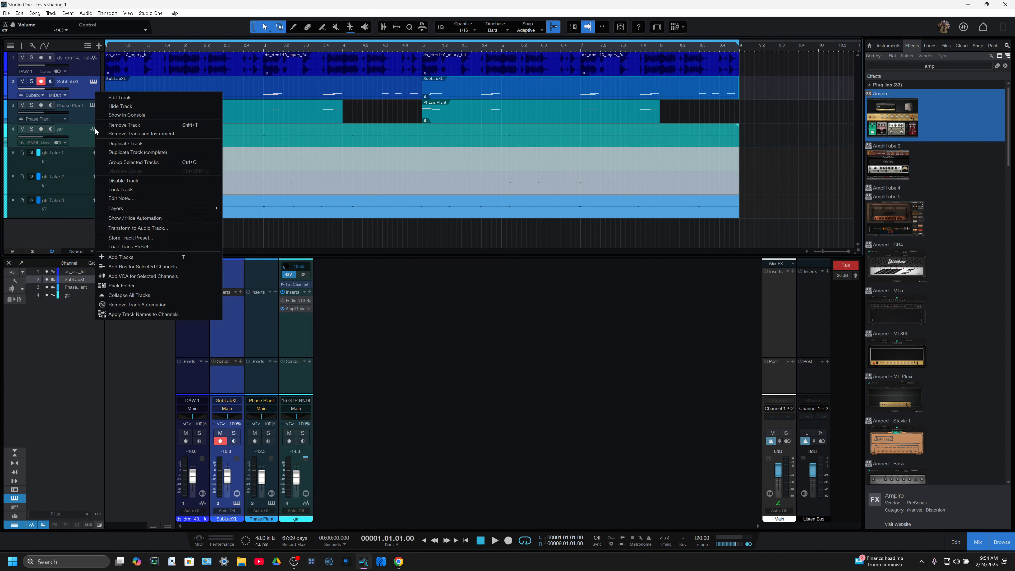
{"action": "left_click", "coordinate": [139, 227]}
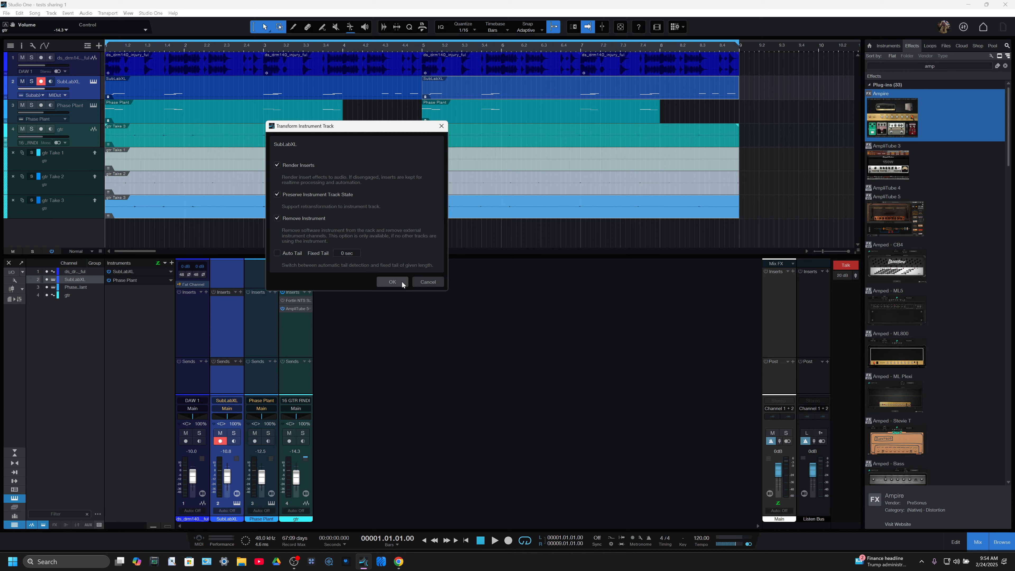
{"action": "left_click", "coordinate": [392, 282]}
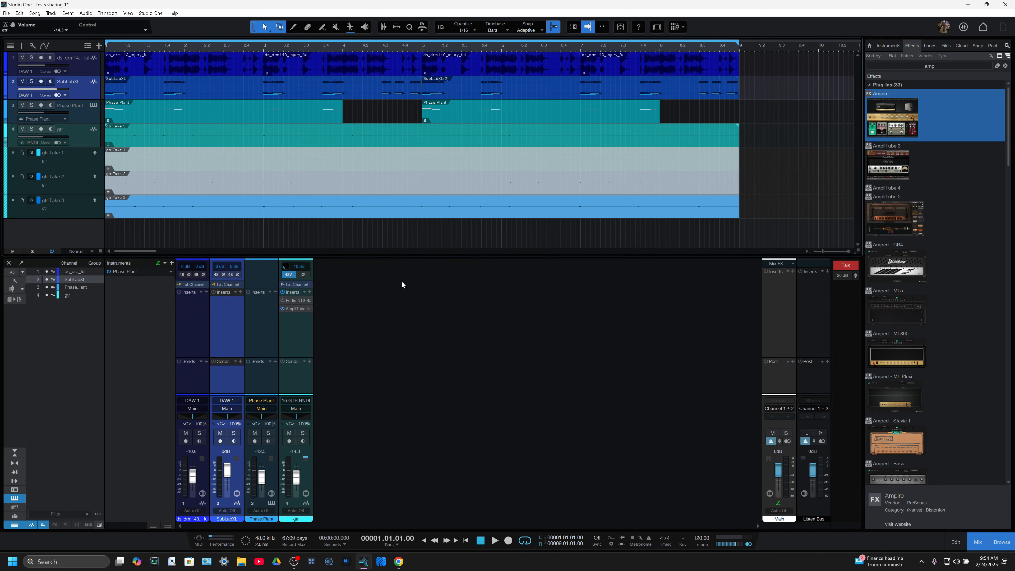
Step: Transform the Phase Plant track to audio, rendering inserts, preserving the instrument track state and removing the instrument
{"action": "left_click", "coordinate": [88, 113]}
{"action": "right_click", "coordinate": [88, 113]}
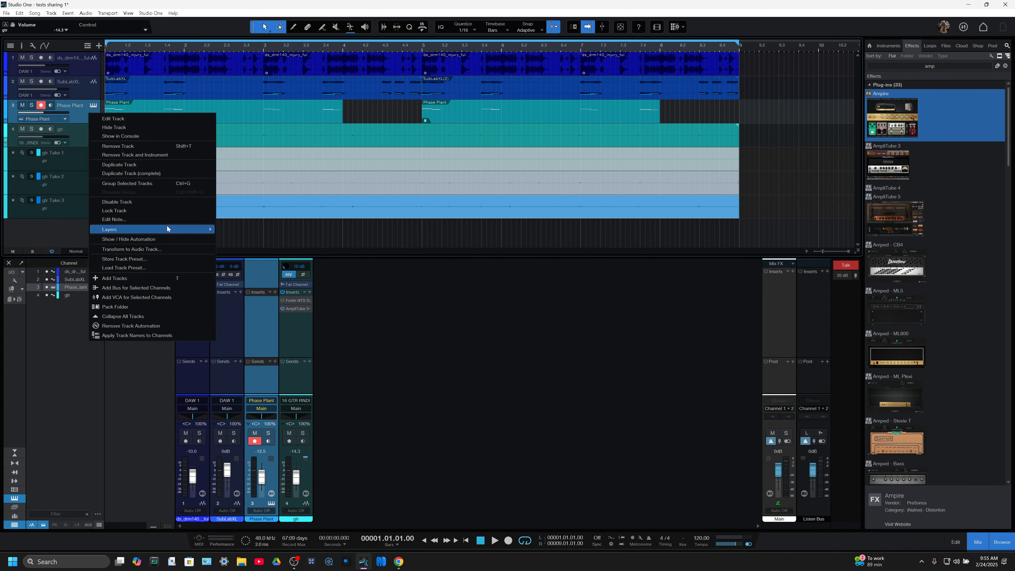
{"action": "left_click", "coordinate": [158, 251]}
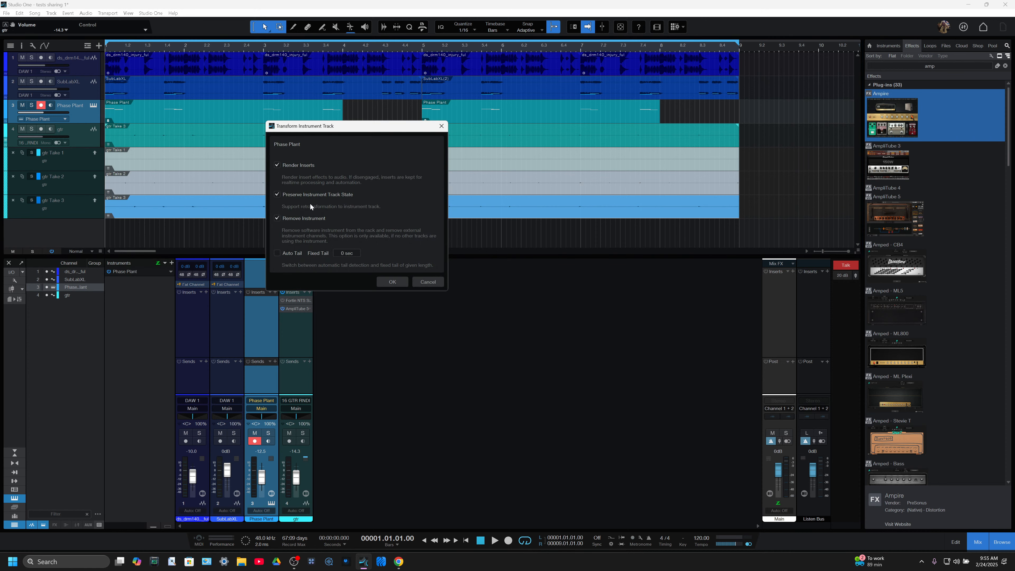
{"action": "left_click", "coordinate": [385, 281]}
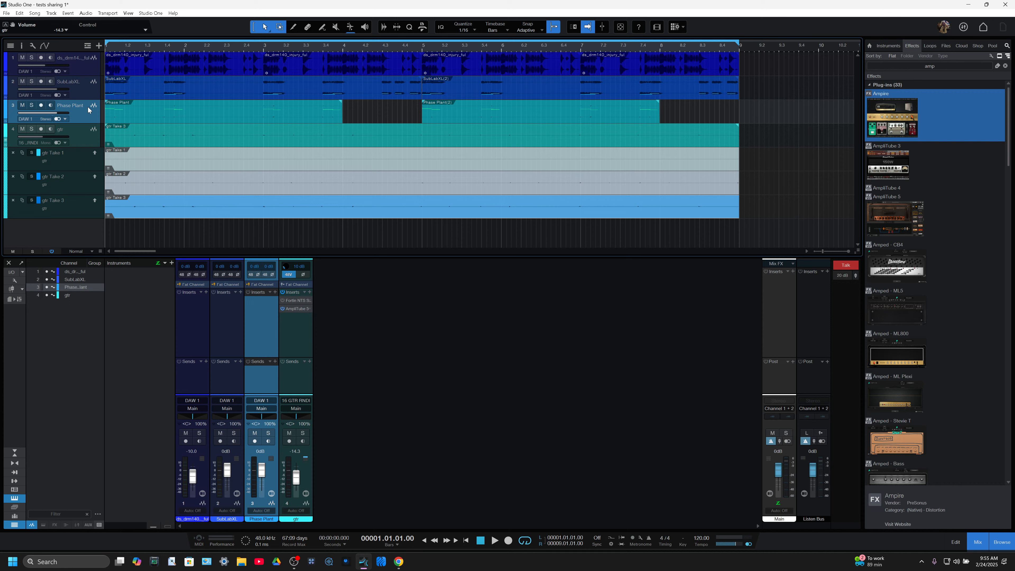
Step: Transform the gtr track to rendered audio with Preserve Realtime State and Auto Tail enabled
{"action": "left_click", "coordinate": [80, 89]}
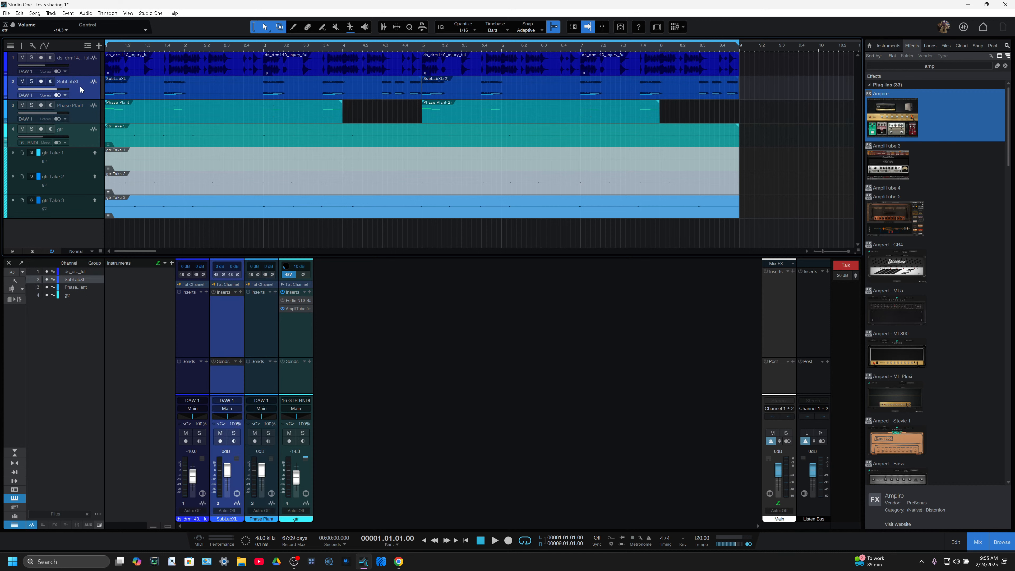
{"action": "left_click", "coordinate": [92, 138]}
{"action": "right_click", "coordinate": [92, 138]}
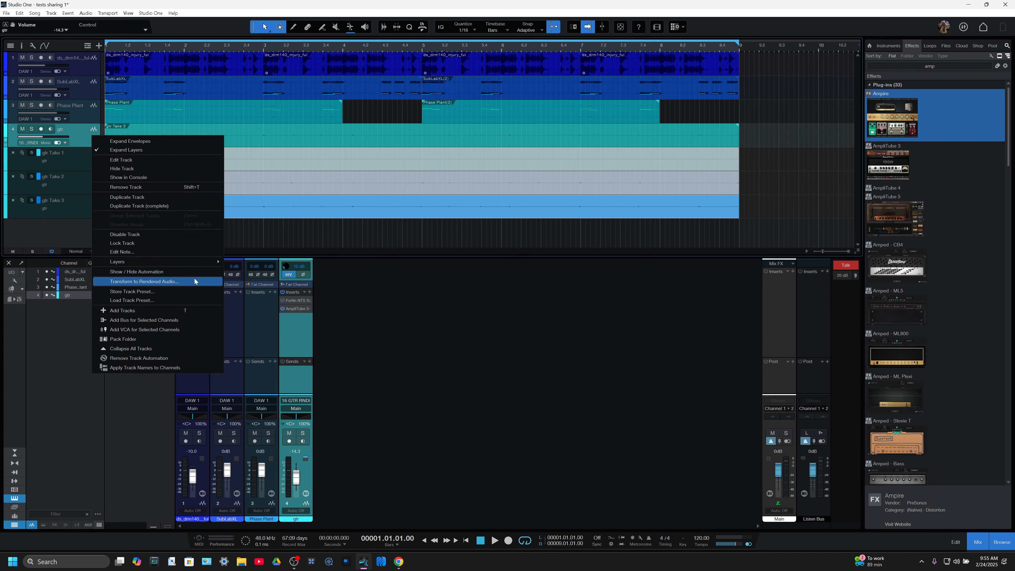
{"action": "left_click", "coordinate": [188, 284]}
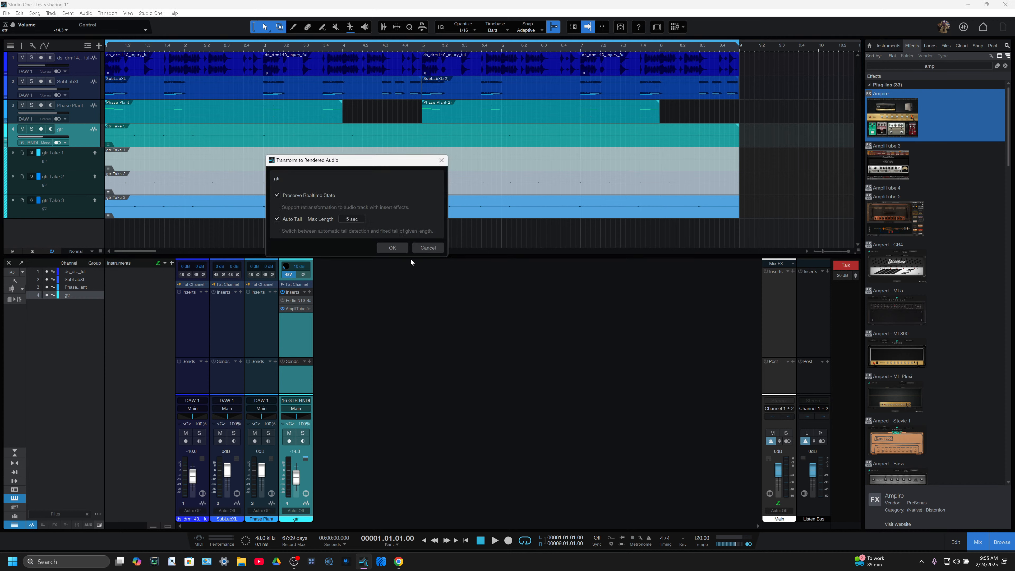
{"action": "left_click", "coordinate": [383, 249]}
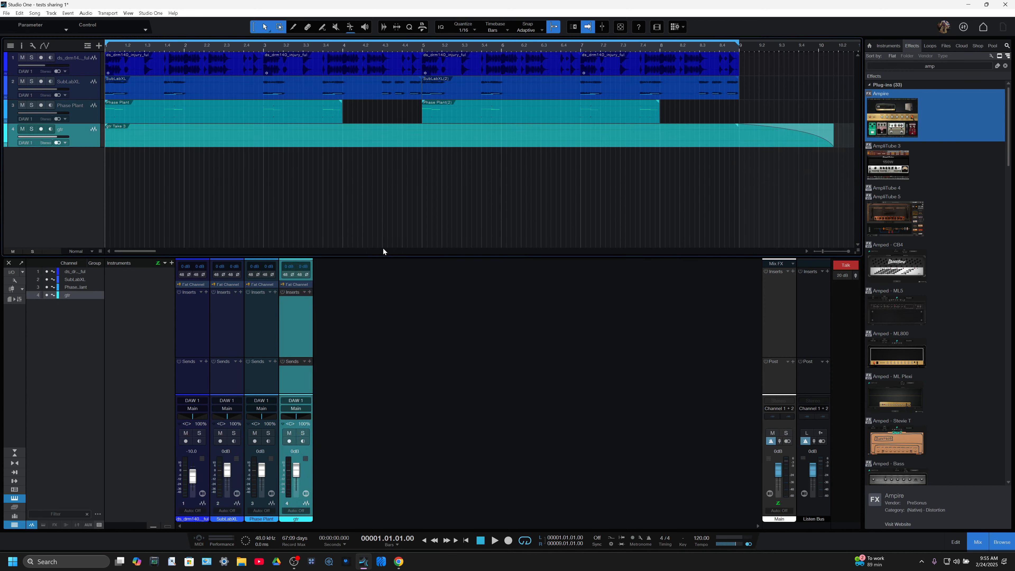
Step: Play the song with all tracks rendered to audio, stop at the end and save it
{"action": "left_click", "coordinate": [495, 540]}
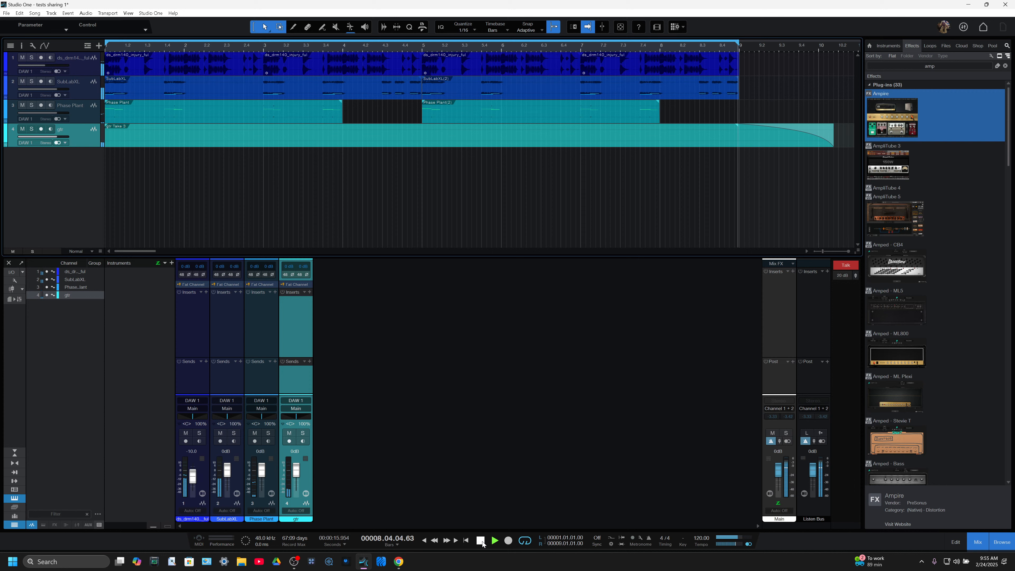
{"action": "left_click", "coordinate": [481, 542]}
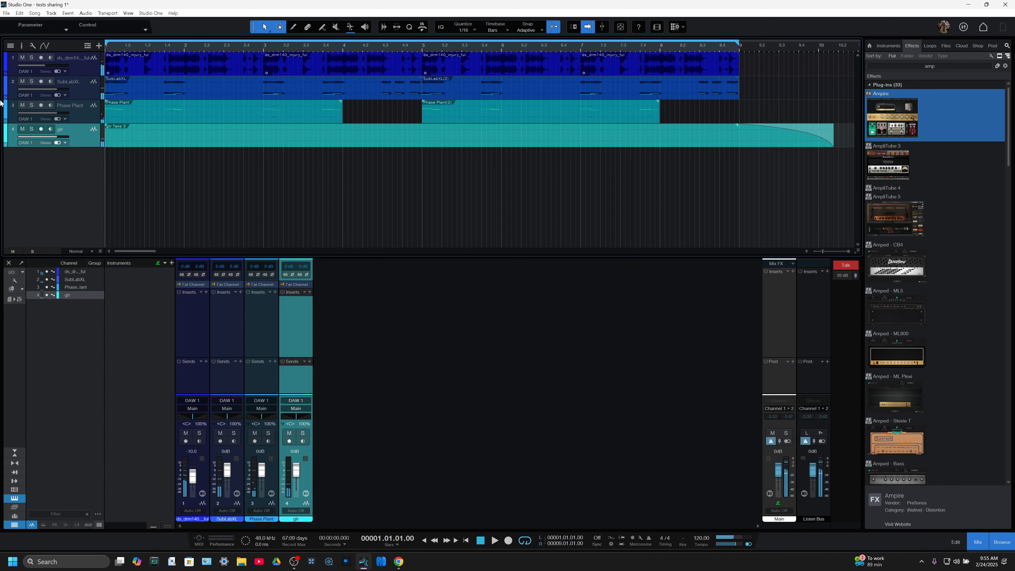
{"action": "left_click", "coordinate": [7, 13]}
{"action": "left_click", "coordinate": [26, 103]}
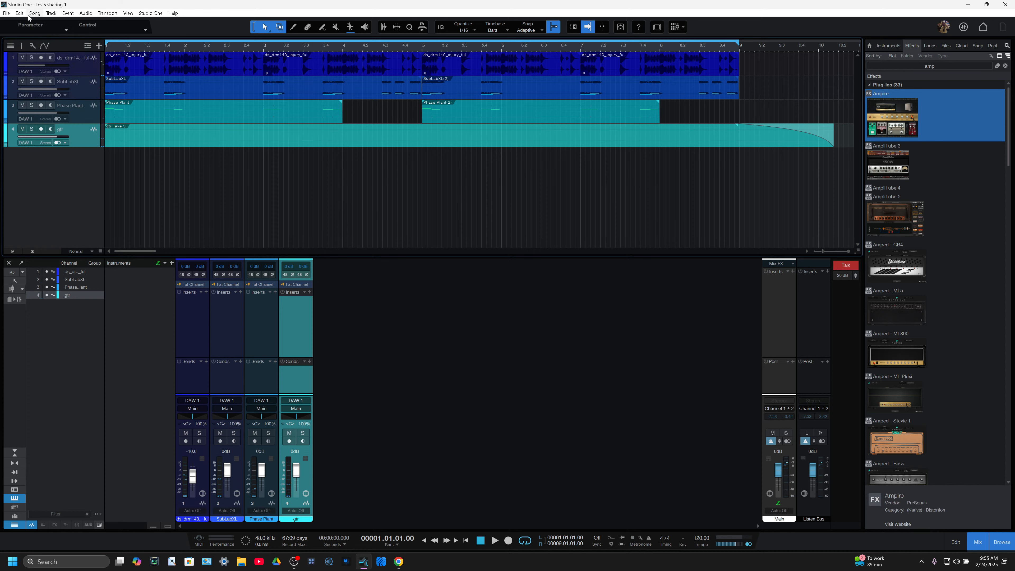
Step: Open the song's collaboration sharing options and create a workspace named "tests to share"
{"action": "left_click", "coordinate": [20, 14]}
{"action": "mouse_move", "coordinate": [13, 15]}
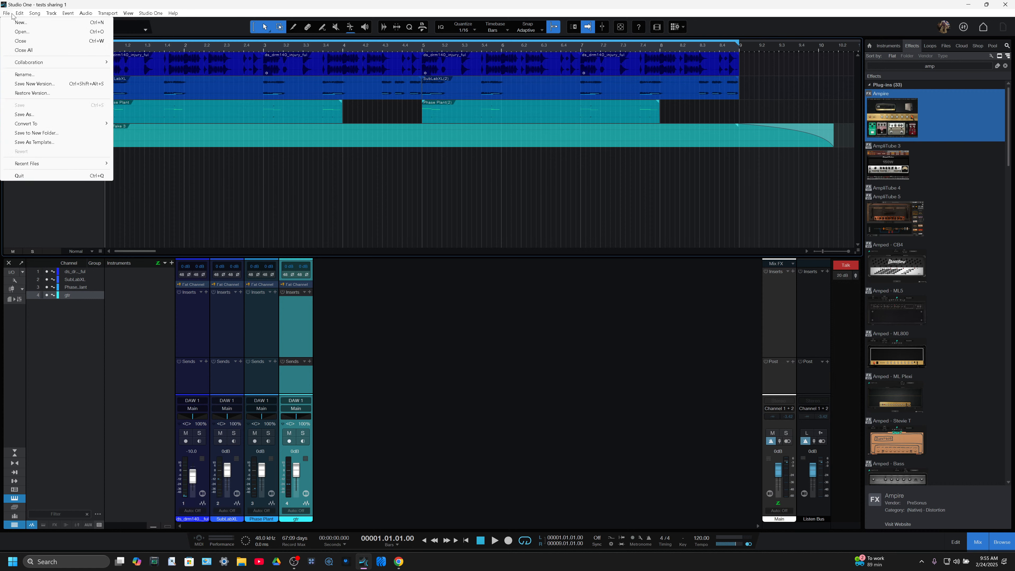
{"action": "mouse_move", "coordinate": [26, 62]}
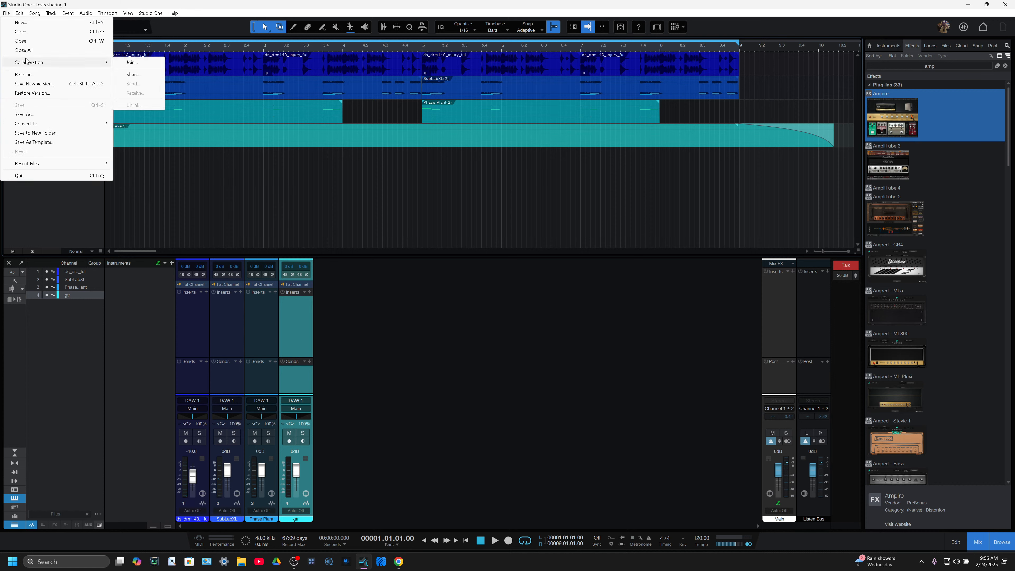
{"action": "left_click", "coordinate": [142, 73]}
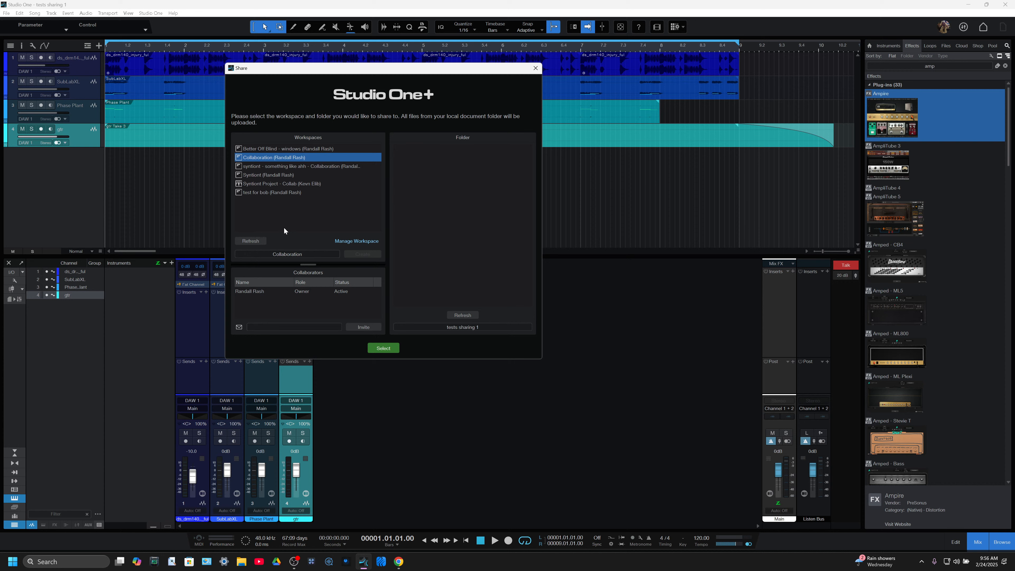
{"action": "left_click", "coordinate": [316, 253]}
{"action": "type", "text": "tests"}
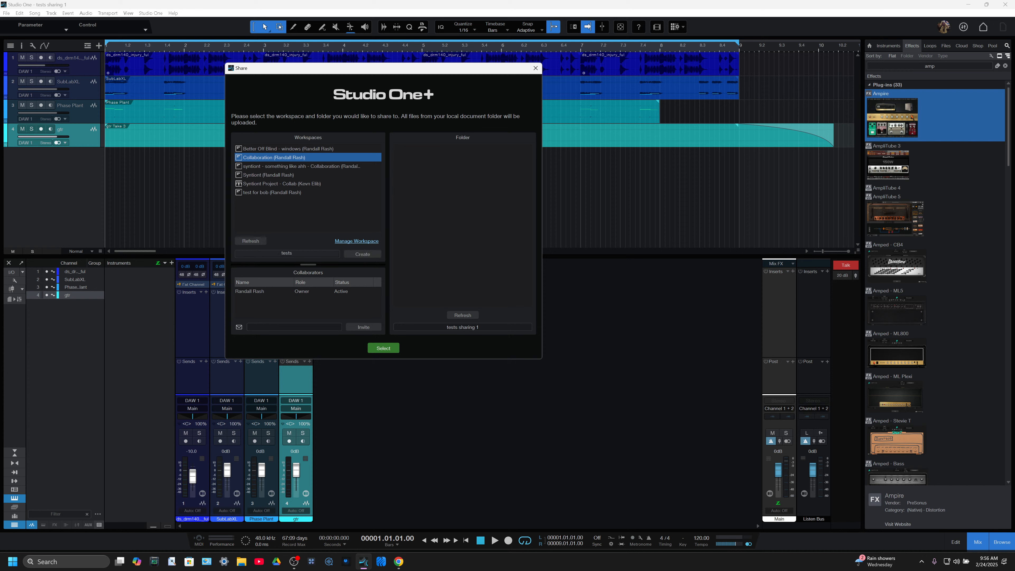
{"action": "type", "text": " to share"}
{"action": "left_click", "coordinate": [368, 253]}
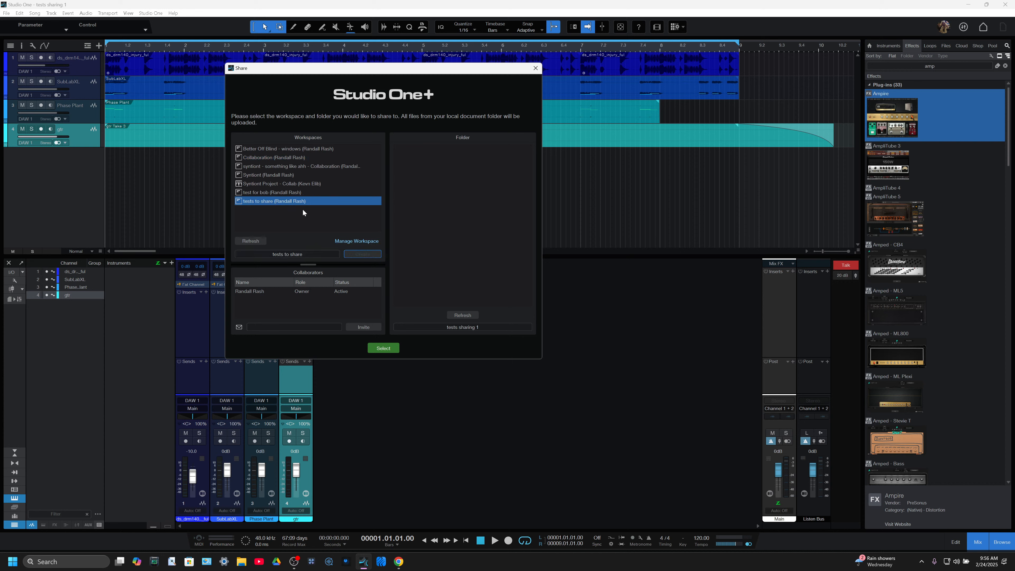
Step: Choose the "tests to share" workspace for the tests sharing 1 folder and start the upload
{"action": "left_click", "coordinate": [299, 202]}
{"action": "left_click", "coordinate": [382, 349]}
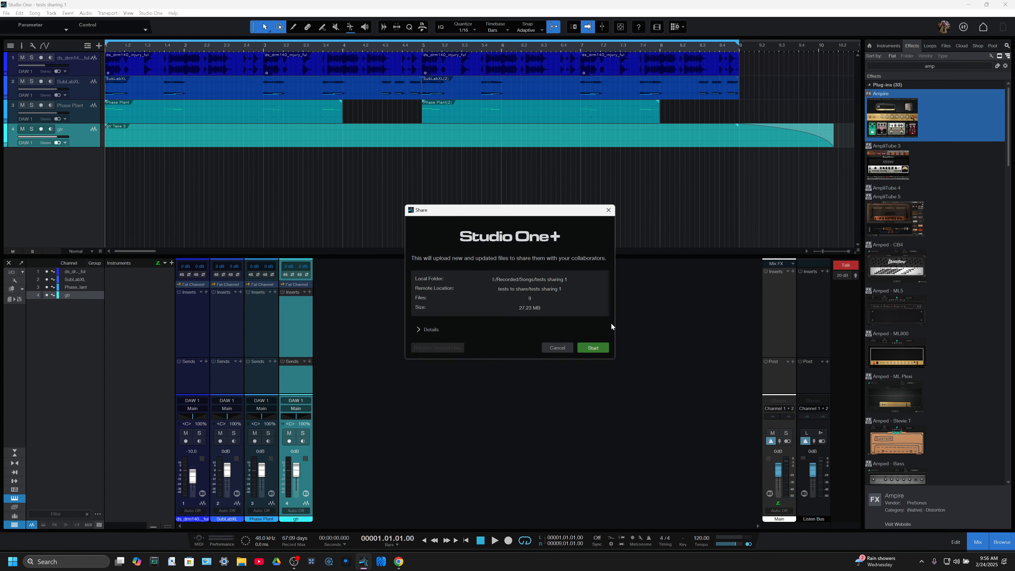
{"action": "left_click", "coordinate": [593, 348]}
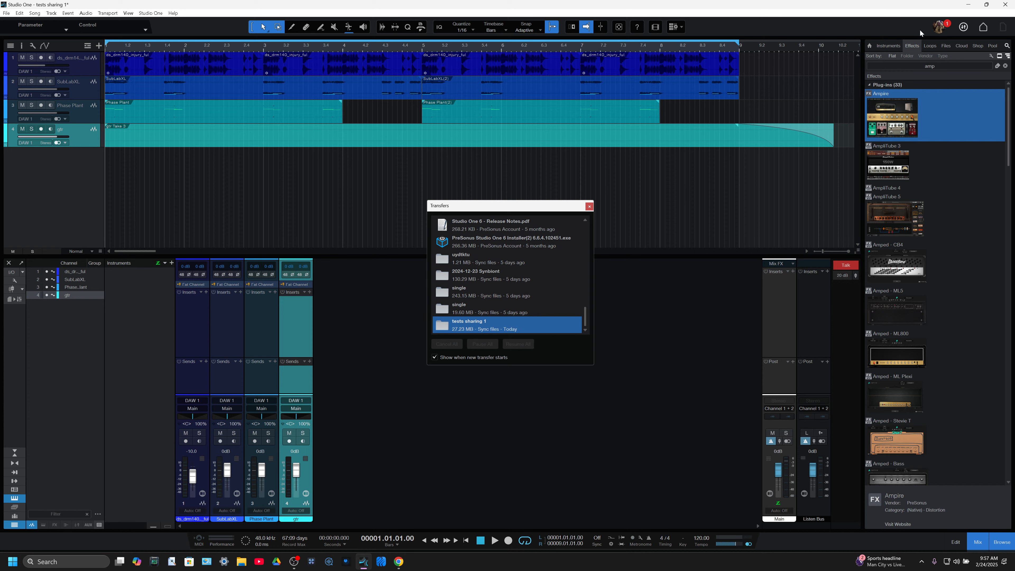
Step: Check the account notifications for the sync status and close the transfers window
{"action": "left_click", "coordinate": [936, 28]}
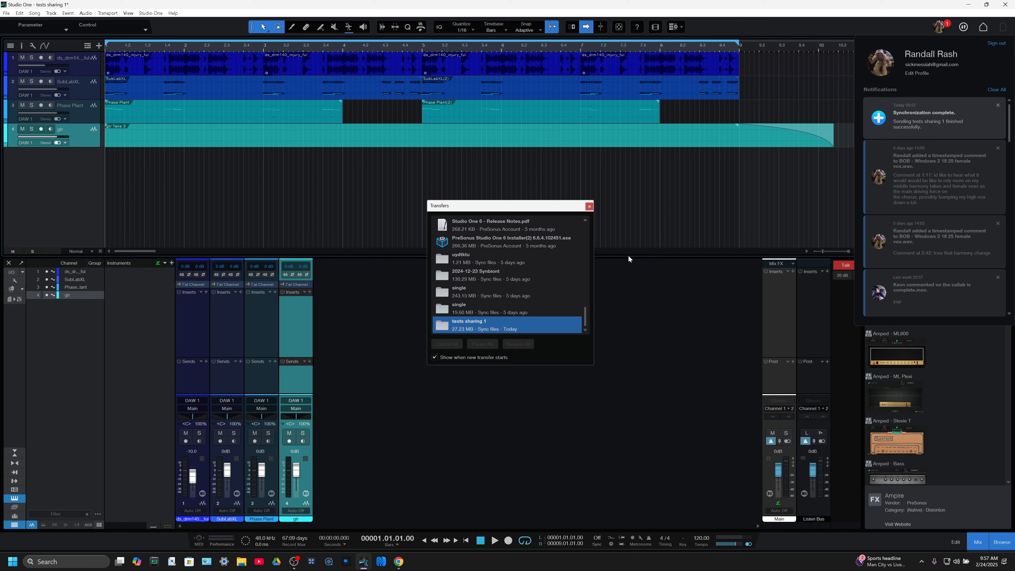
{"action": "left_click", "coordinate": [591, 209]}
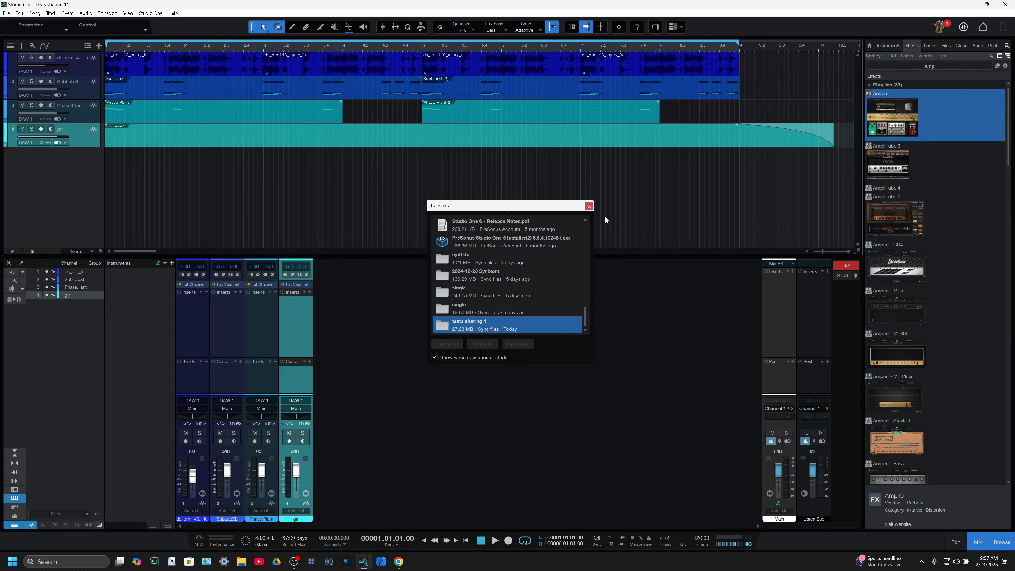
{"action": "left_click", "coordinate": [589, 207]}
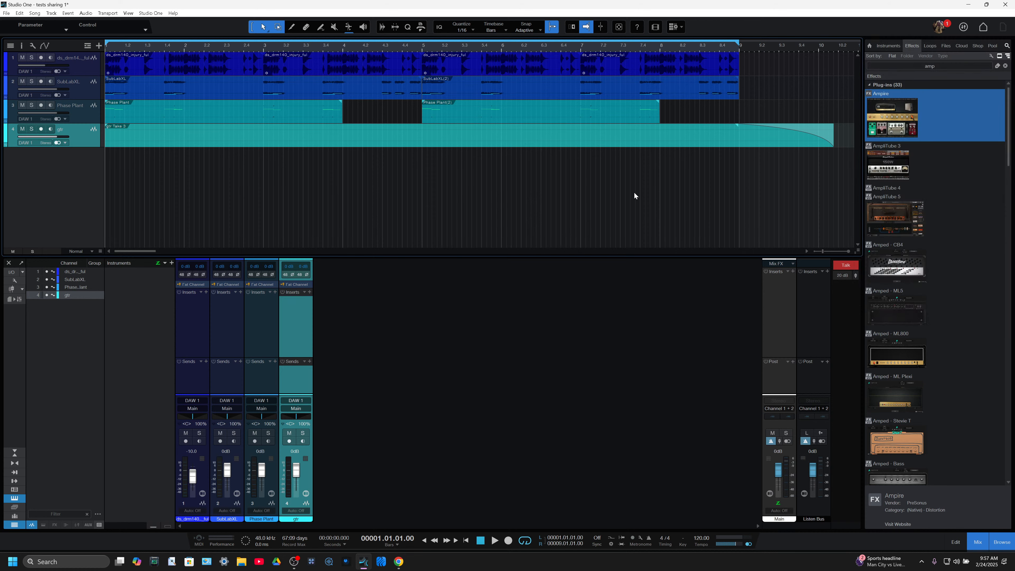
{"action": "left_click", "coordinate": [941, 30]}
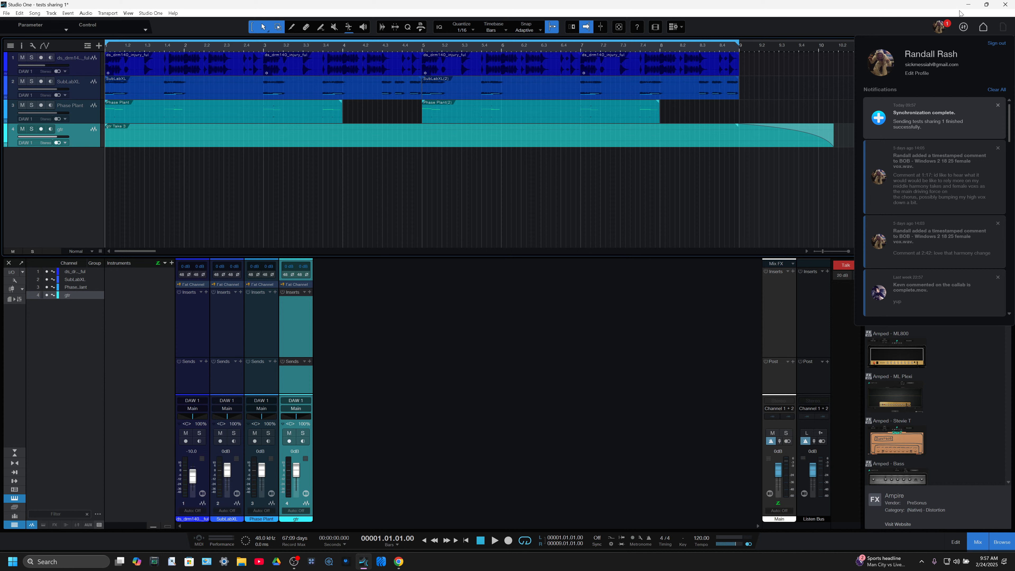
{"action": "left_click", "coordinate": [942, 23]}
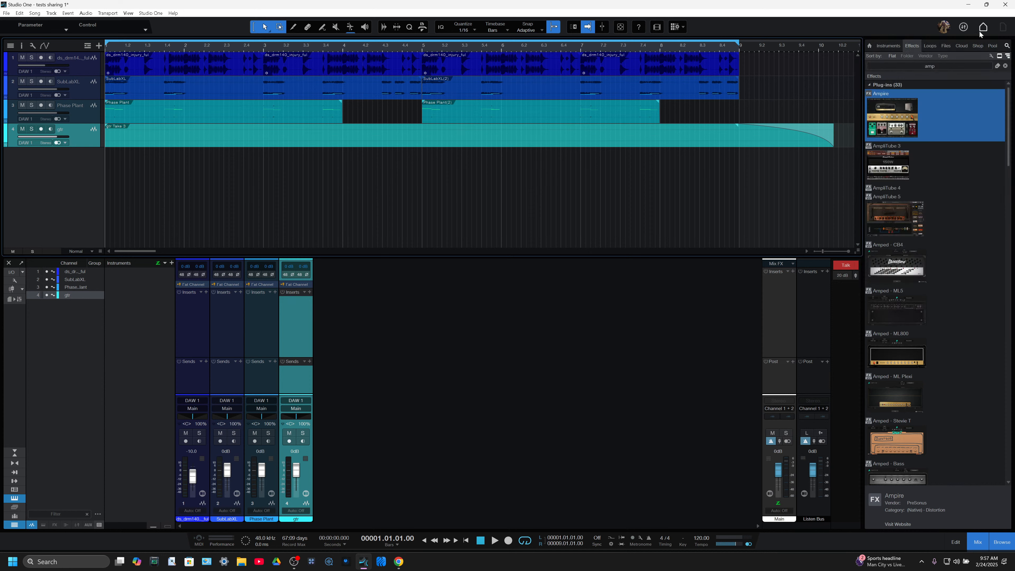
Step: Save the tests sharing 1 song in its current state
{"action": "left_click", "coordinate": [6, 13]}
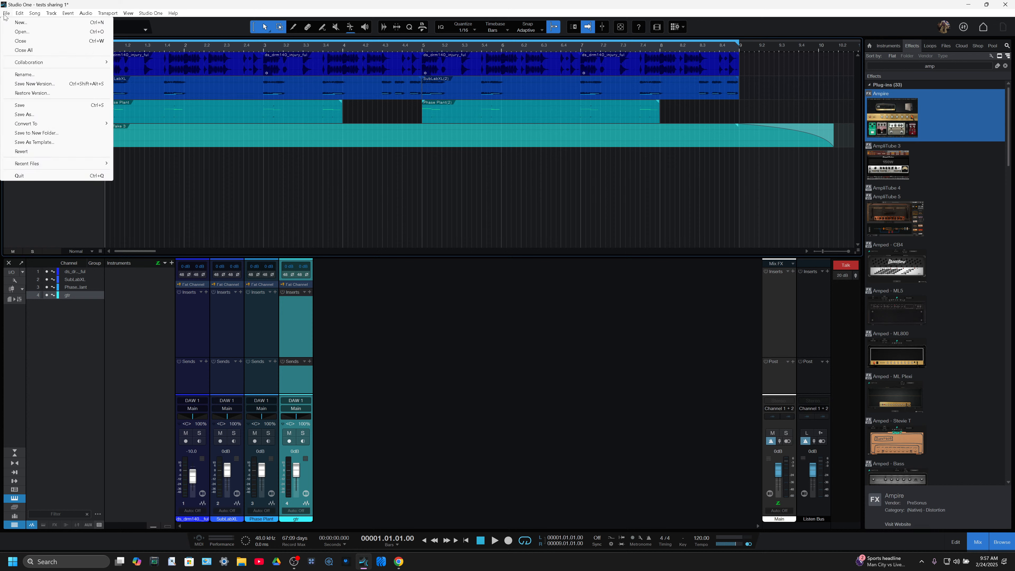
{"action": "left_click", "coordinate": [18, 105]}
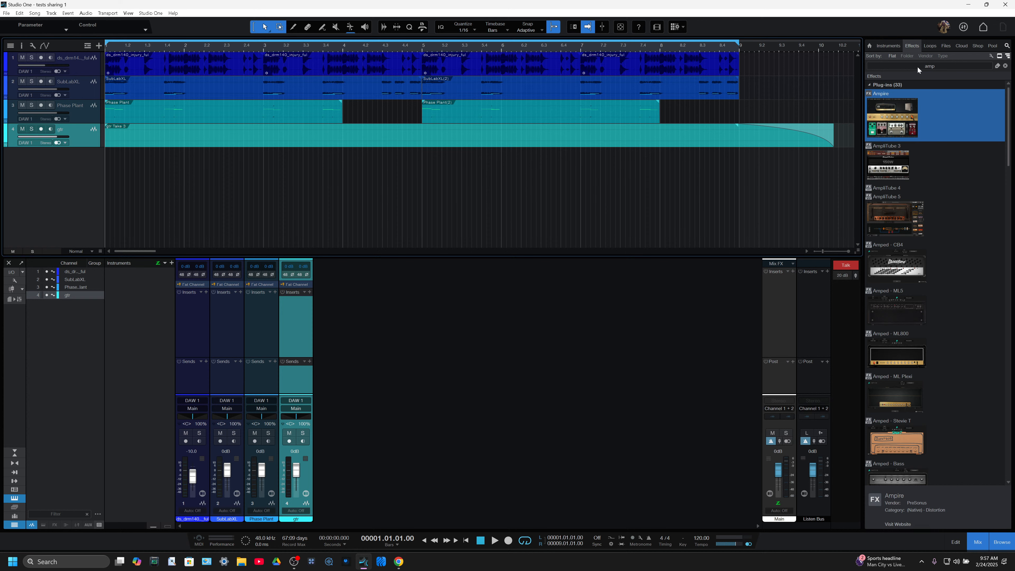
Step: Go to the start page and expand the Shared group in the recent files to view the shared songs
{"action": "left_click", "coordinate": [982, 28]}
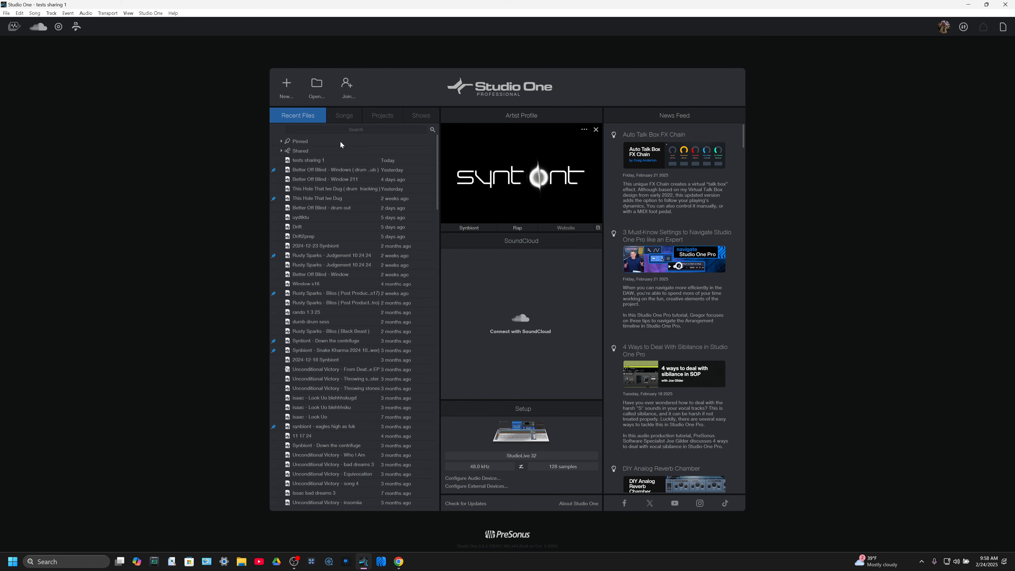
{"action": "left_click", "coordinate": [282, 152]}
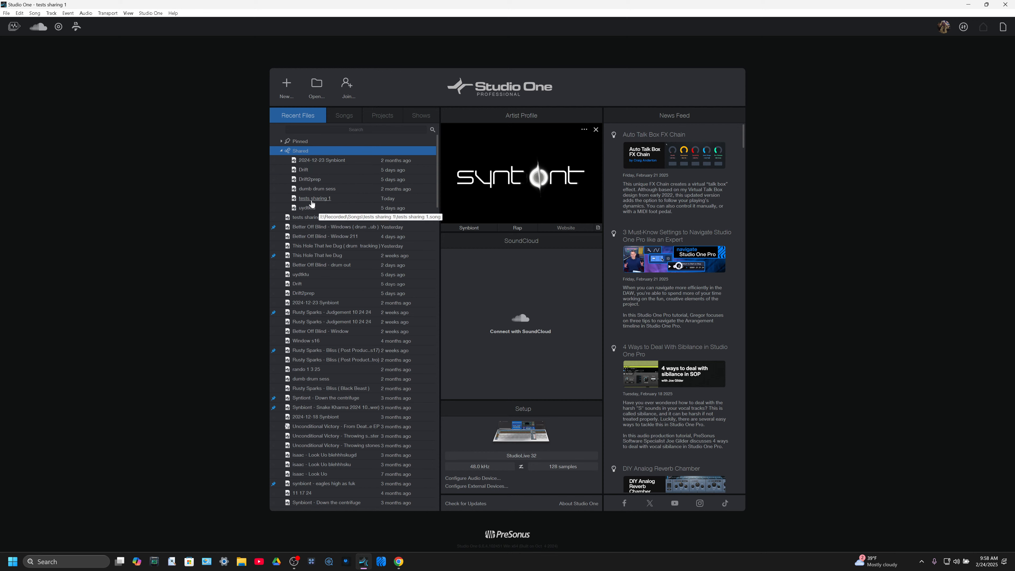
{"action": "left_click", "coordinate": [281, 152]}
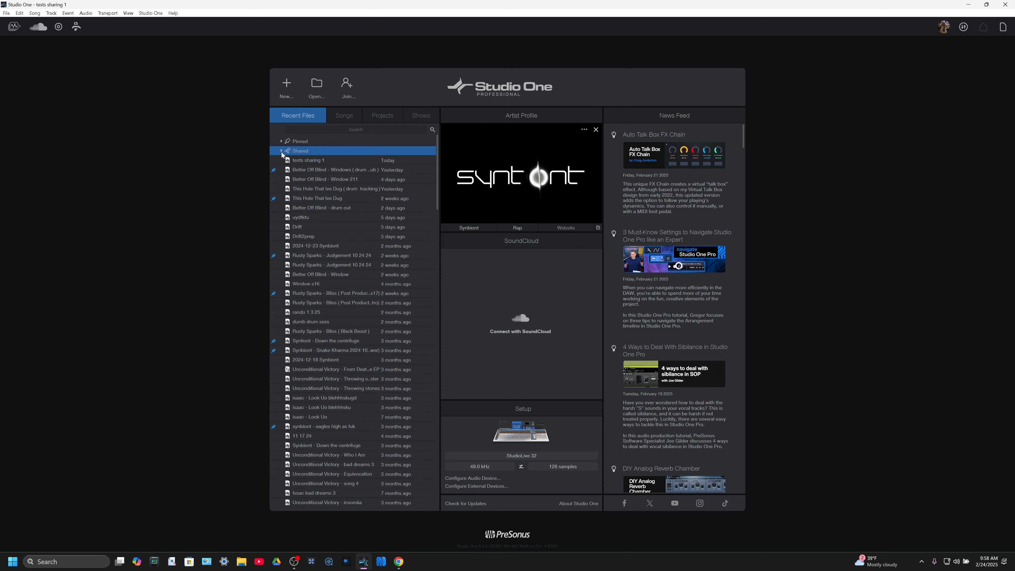
{"action": "left_click", "coordinate": [281, 151]}
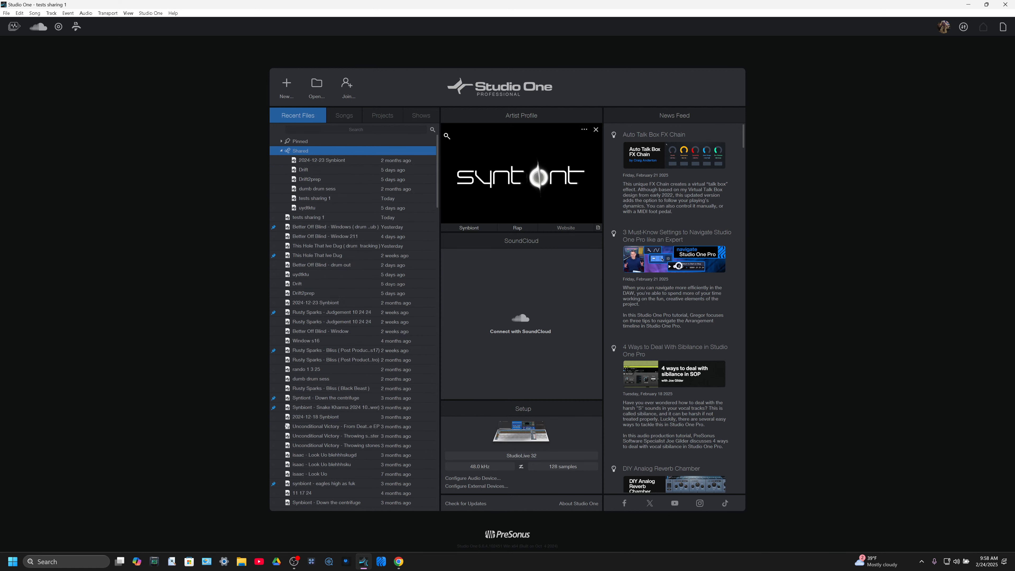
Step: Return to the tests sharing 1 song, check for collaborators' files to receive and cancel the download dialog
{"action": "left_click", "coordinate": [1001, 28]}
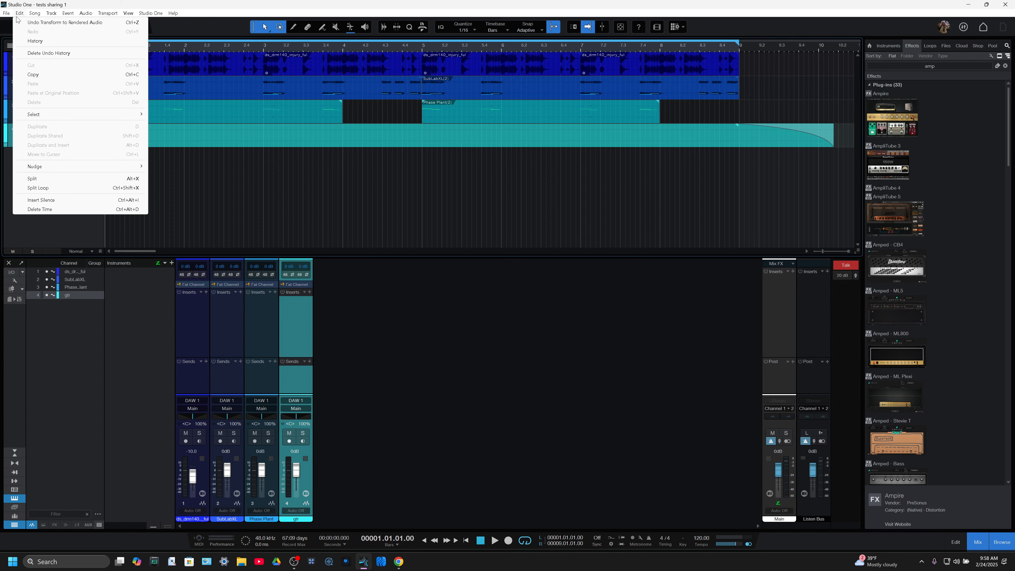
{"action": "mouse_move", "coordinate": [6, 12]}
{"action": "mouse_move", "coordinate": [28, 63]}
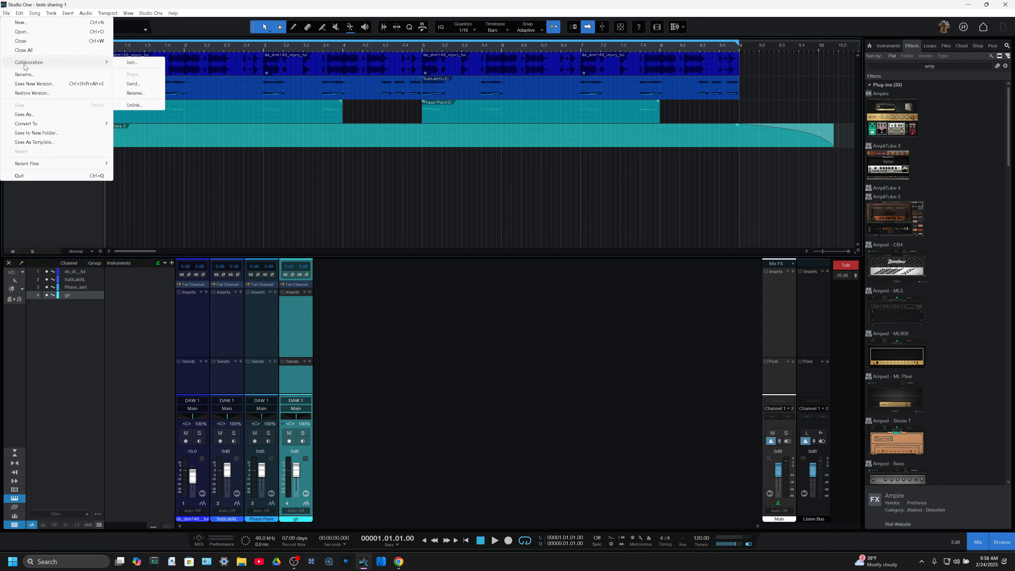
{"action": "left_click", "coordinate": [146, 93]}
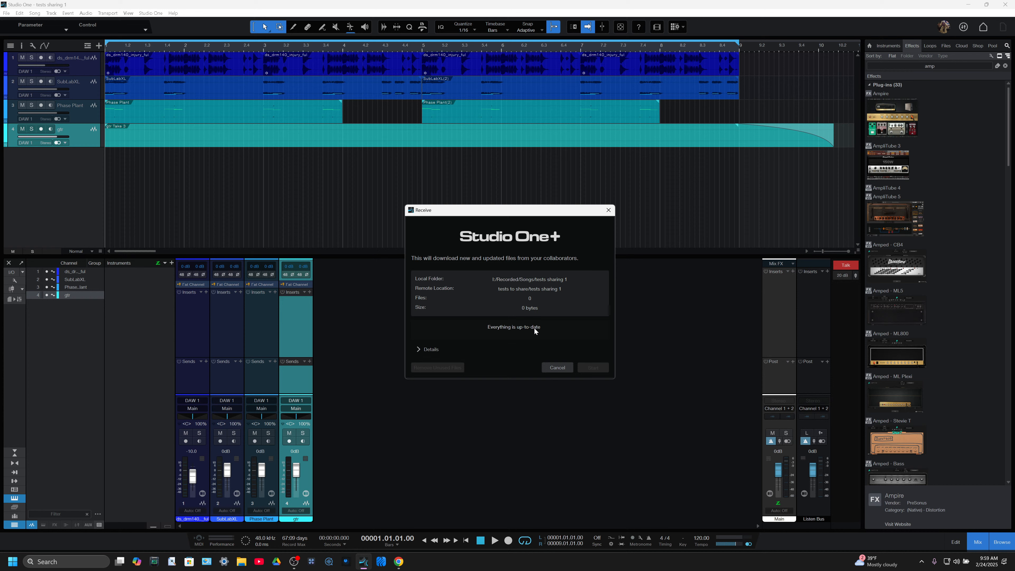
{"action": "left_click", "coordinate": [564, 366]}
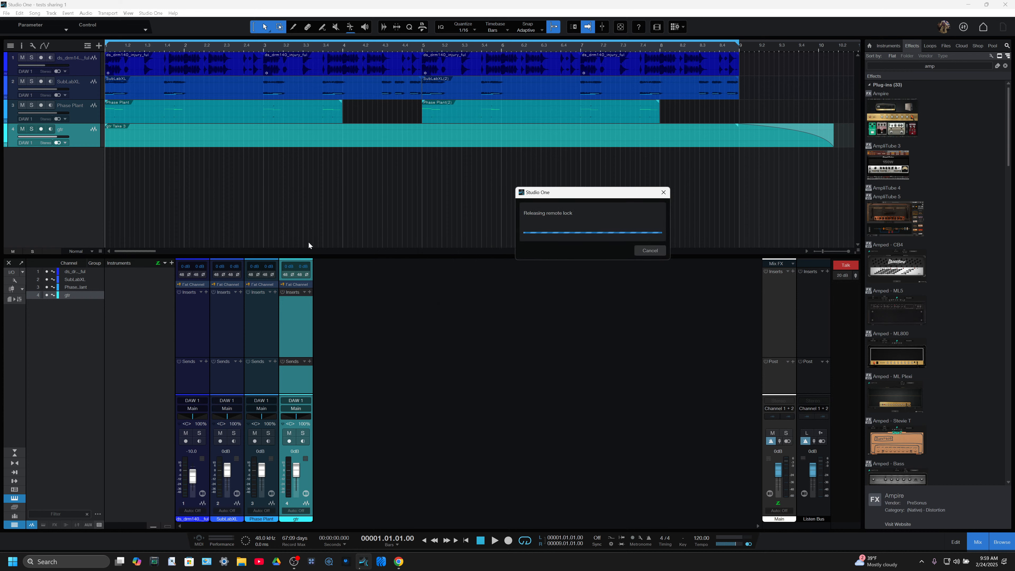
Step: Leave the song view and go back to the start page
{"action": "left_click", "coordinate": [6, 12]}
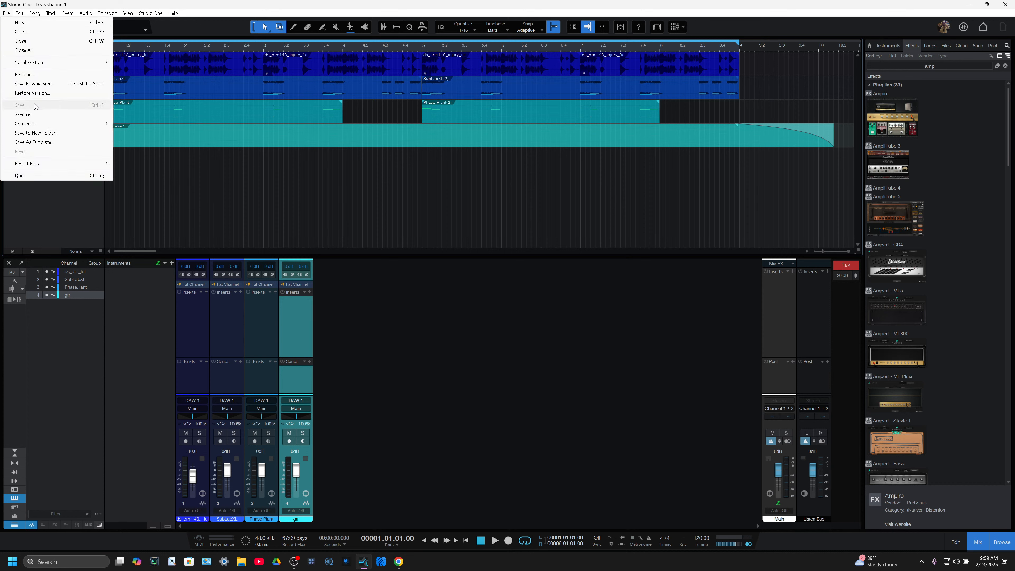
{"action": "left_click", "coordinate": [581, 165]}
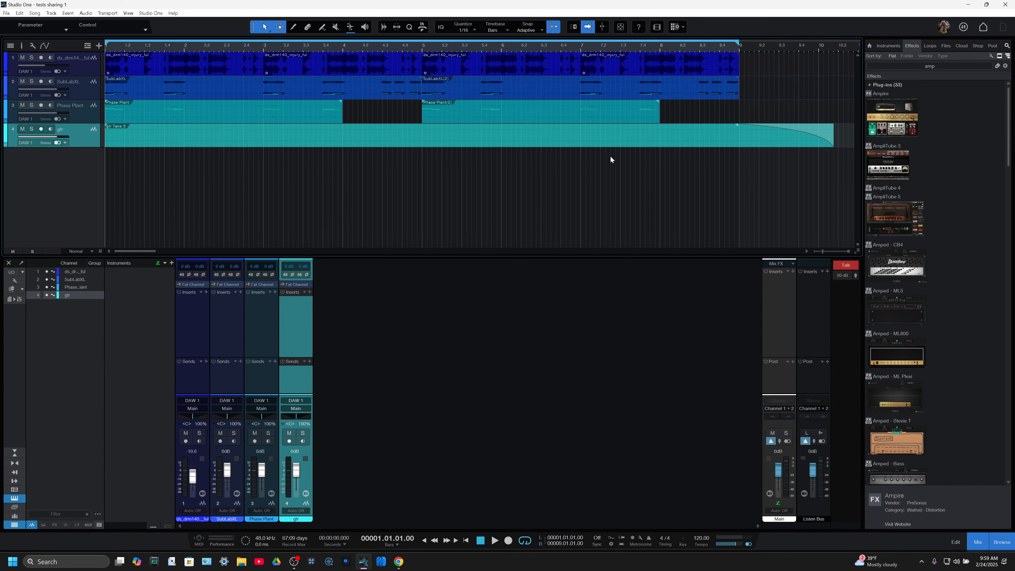
{"action": "left_click", "coordinate": [982, 28]}
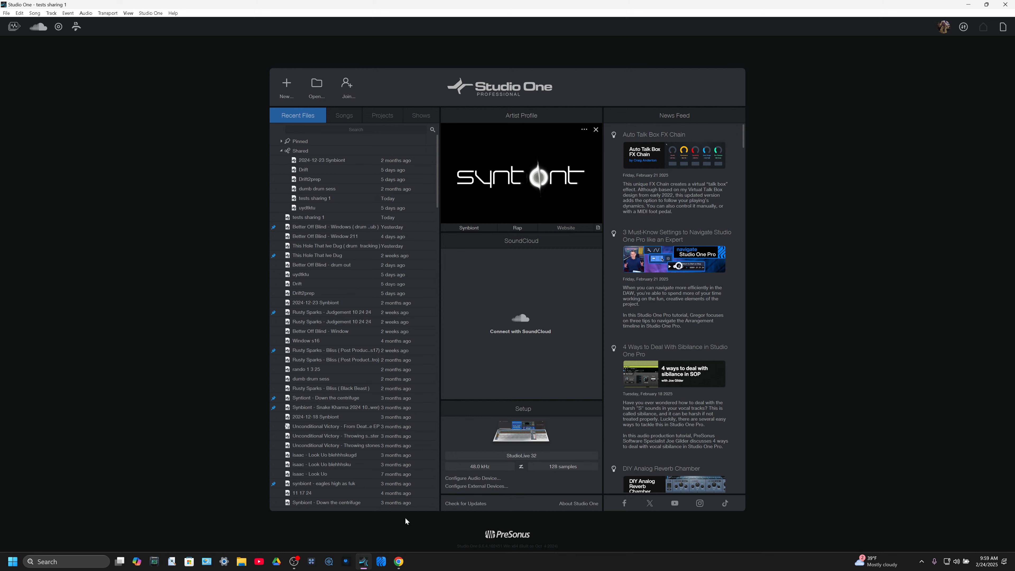
{"action": "left_click", "coordinate": [294, 562]}
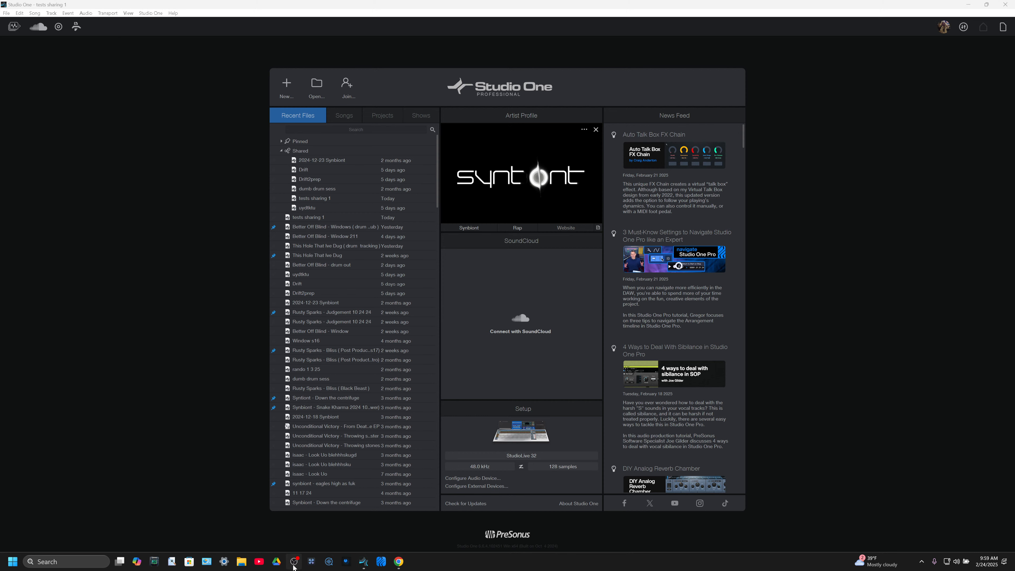